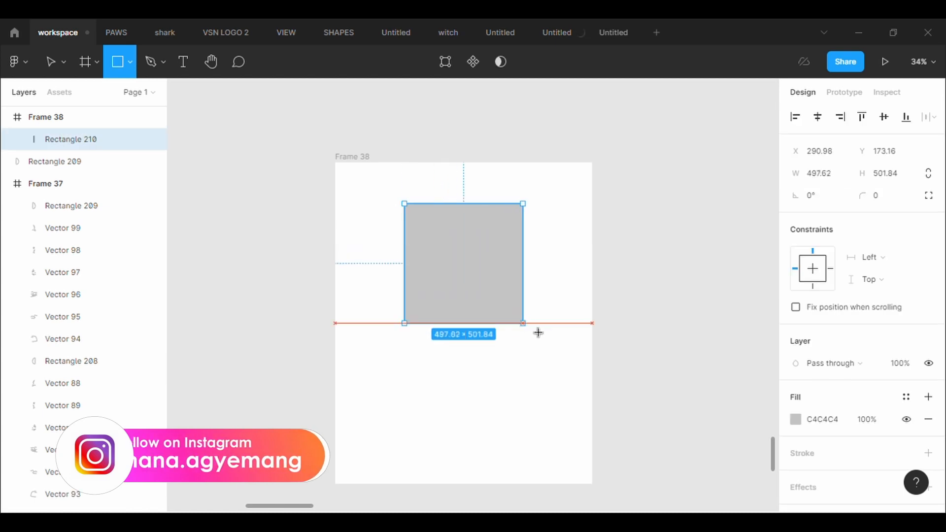
- Give the rectangle a black stroke of 5 and pull new vector points outward from its right and top edges
click(928, 452)
click(838, 505)
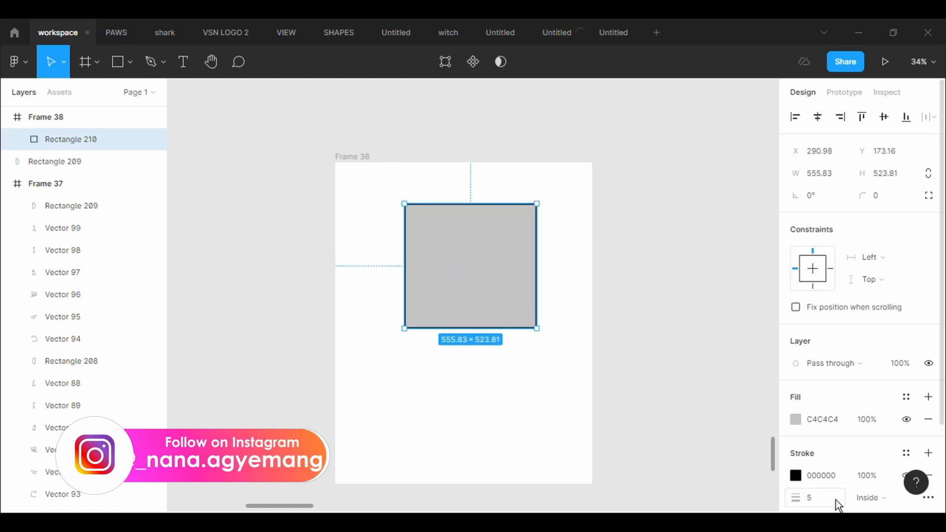
click(446, 63)
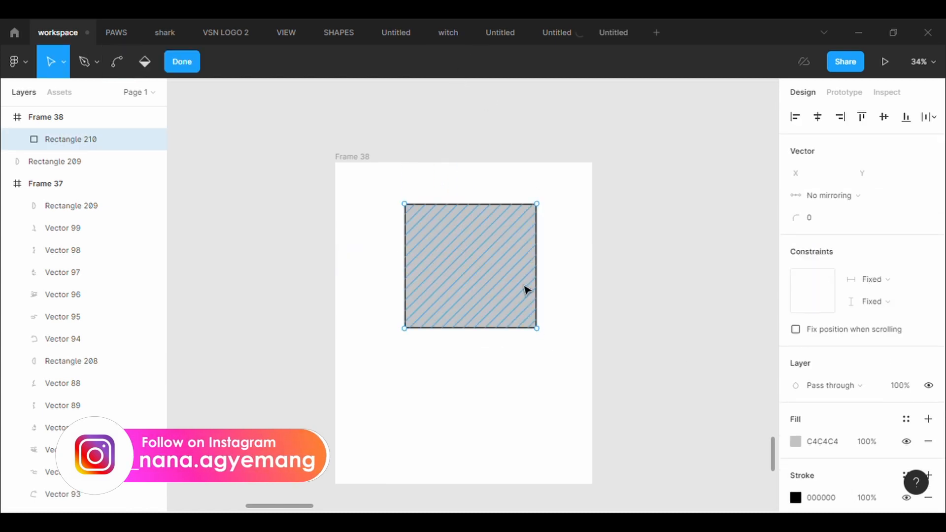
drag(544, 270, 569, 273)
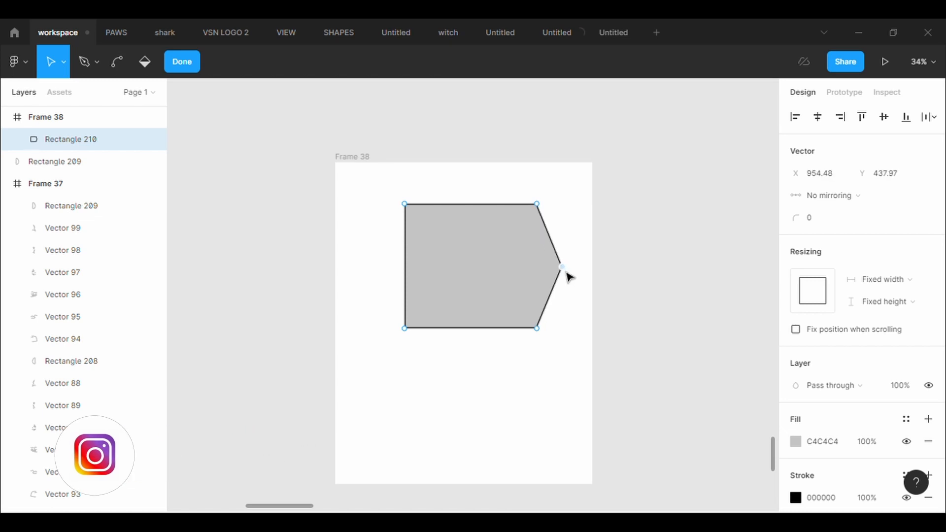
drag(474, 205, 467, 194)
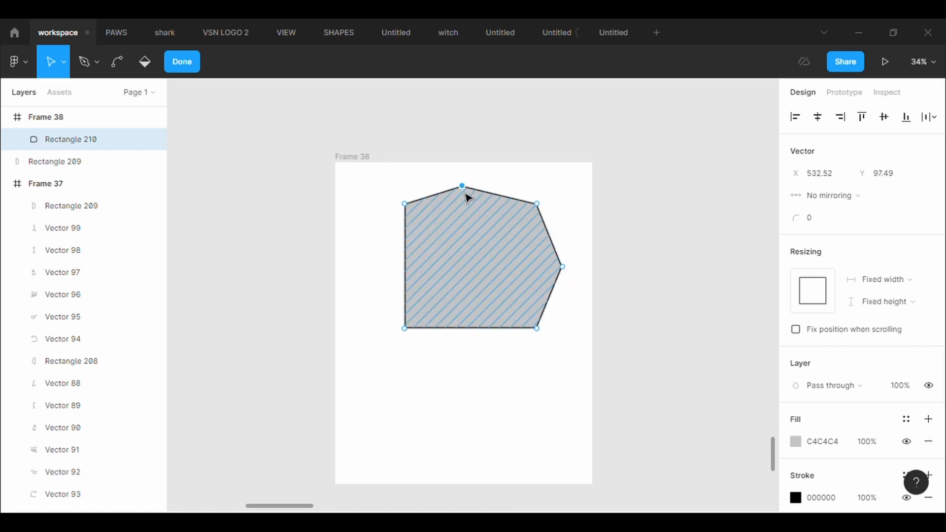
- Set a corner radius of 500 on the shape's top point and its upper-right corner
scroll(458, 358, up, 3)
click(835, 224)
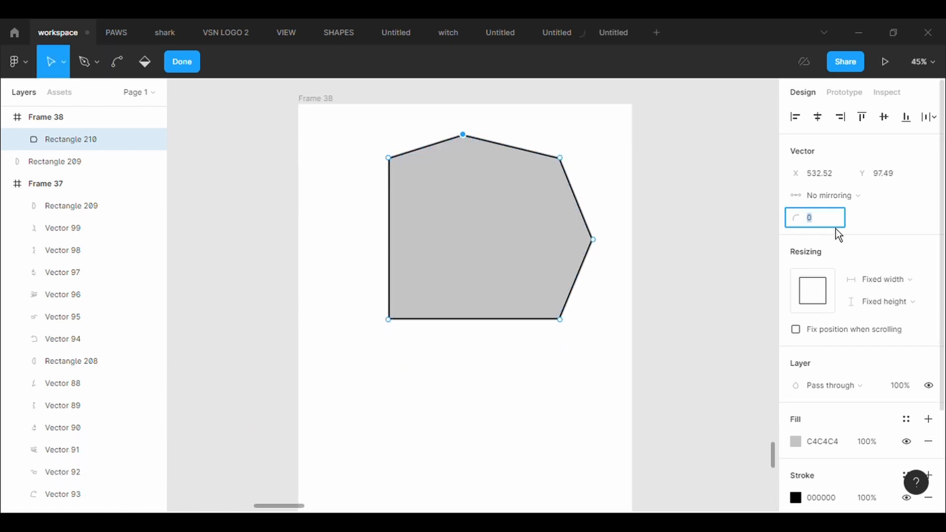
text(500)
key(Return)
click(561, 158)
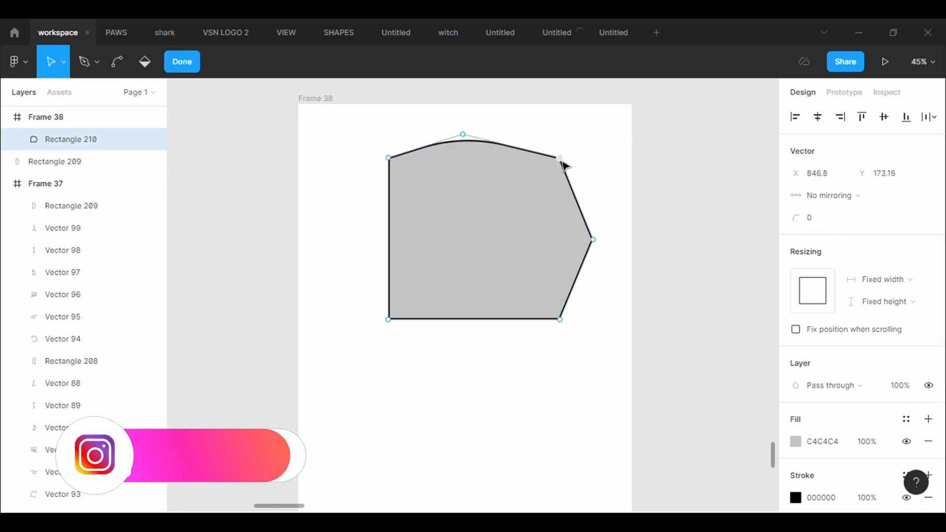
click(826, 229)
text(500)
key(Return)
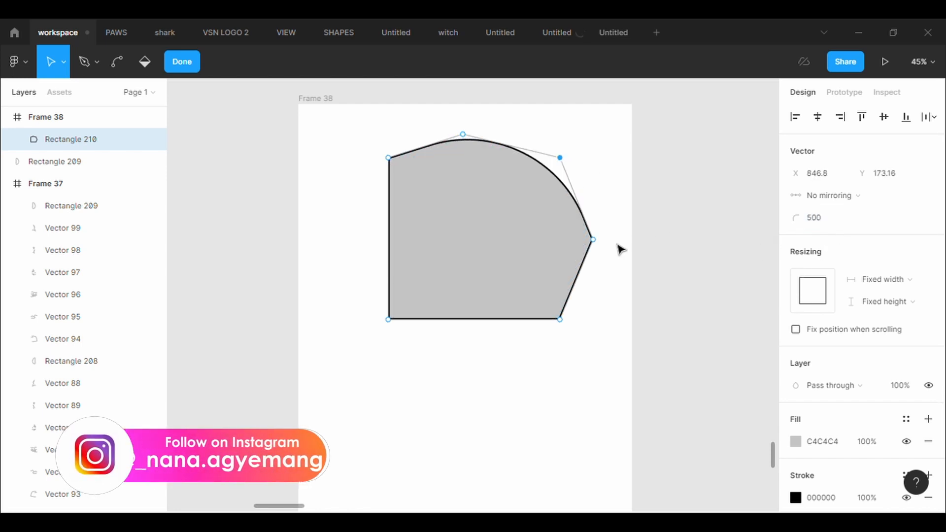
- Set a corner radius of 500 on the shape's right point and its upper-left corner
click(593, 240)
click(851, 220)
text(500)
key(Return)
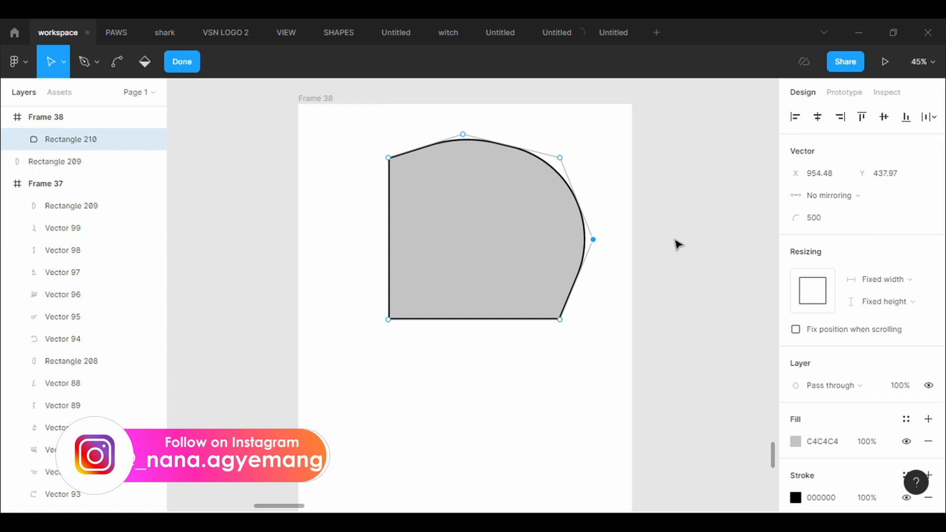
click(388, 158)
click(849, 226)
text(500)
key(Return)
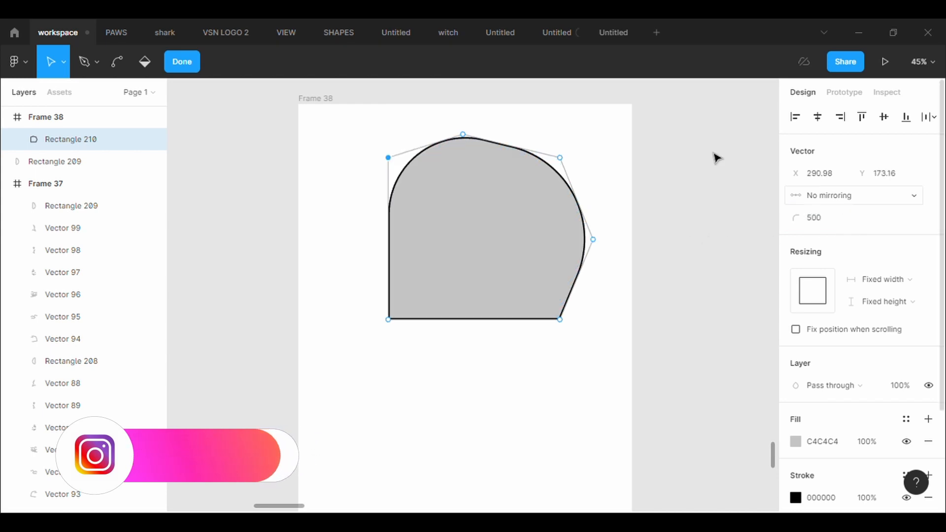
key(Escape)
key(Escape)
- Reshape the outline by adding a left-edge point, moving the lower-left corner inward and pulling two new points down from the bottom edge
key(Return)
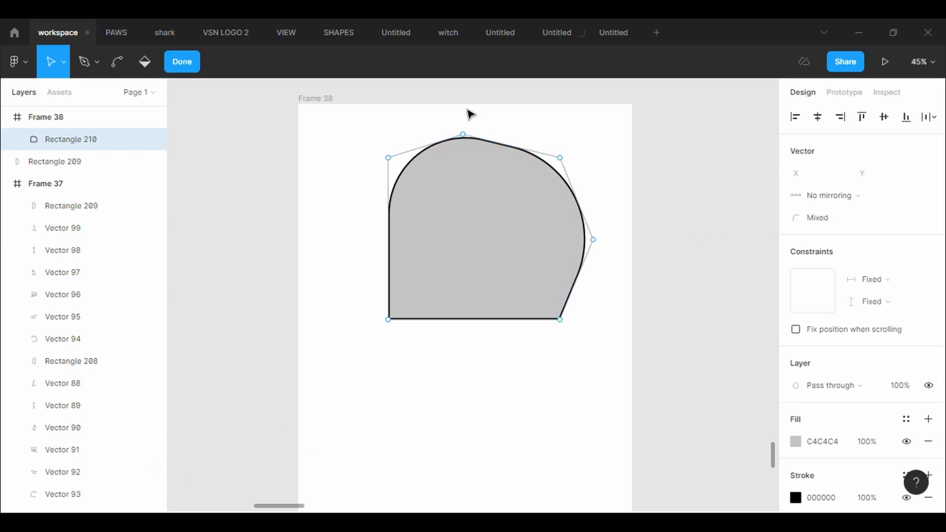
key(Escape)
key(Escape)
click(466, 188)
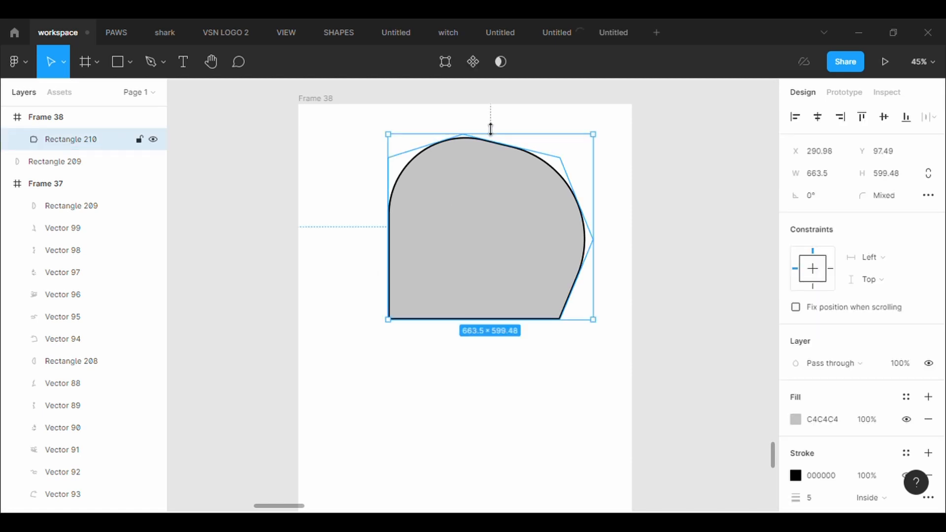
key(Return)
drag(388, 239, 385, 252)
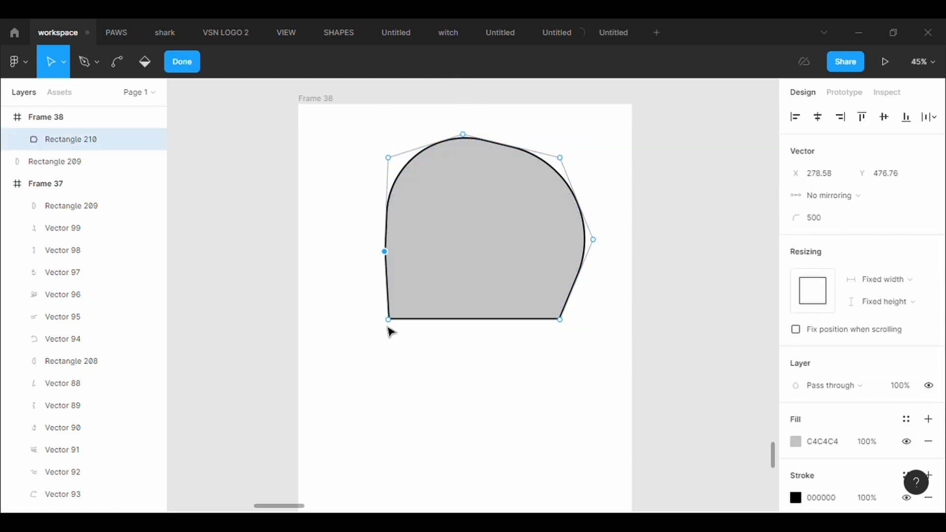
drag(388, 327, 401, 325)
drag(479, 320, 490, 374)
drag(443, 345, 472, 351)
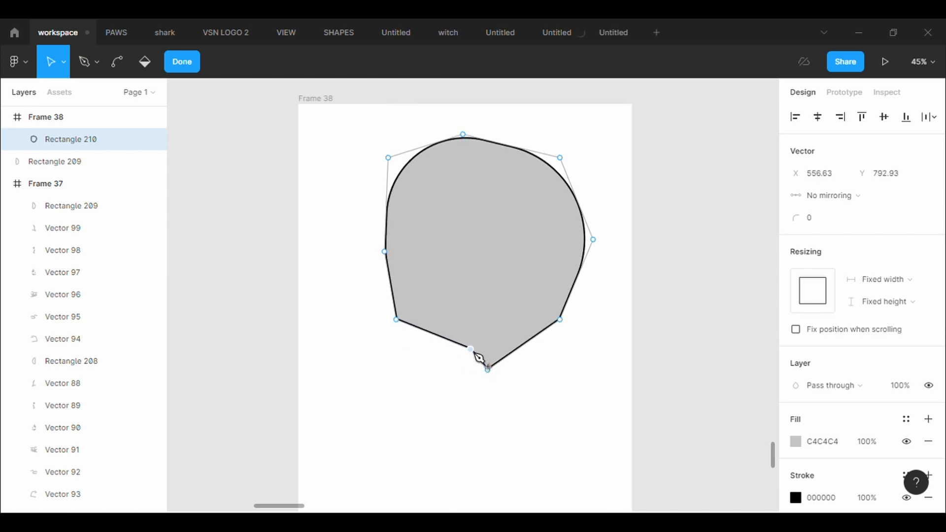
- Set a corner radius of 100 on the lower-left corner and on the point just left of the bottom tip
click(397, 321)
text(500)
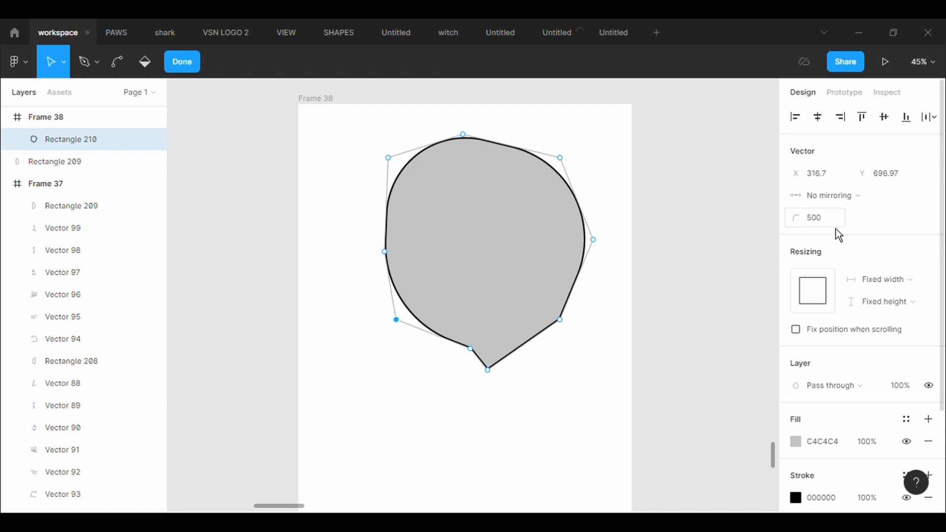
key(Return)
text(100)
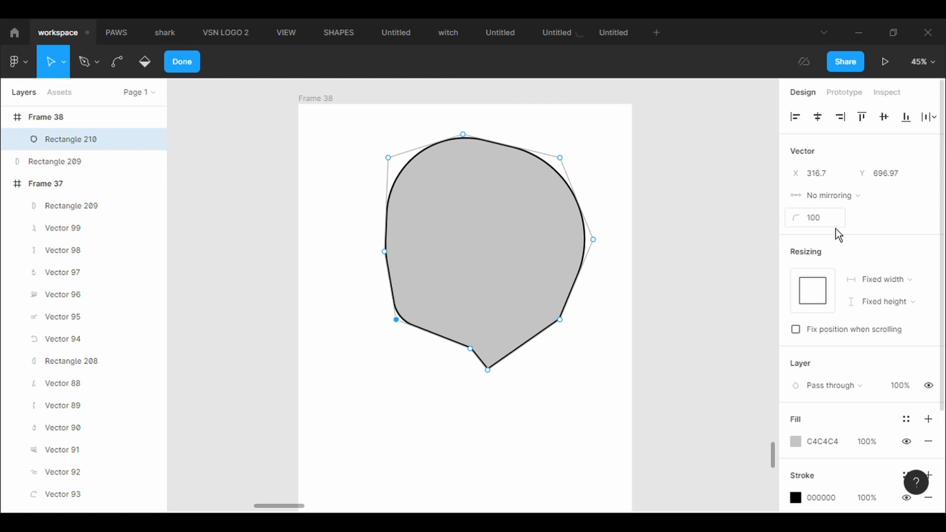
key(Return)
click(471, 349)
click(840, 223)
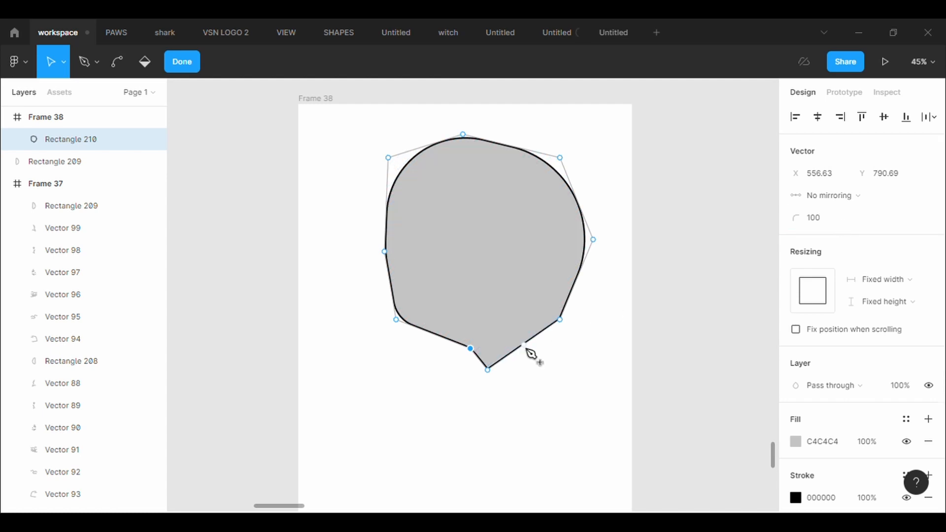
- Add a point on the lower-right edge and adjust the points around the bottom tip into a narrow downward tail
mouse_move(524, 344)
mouse_down()
mouse_move(495, 349)
mouse_move(478, 384)
mouse_up()
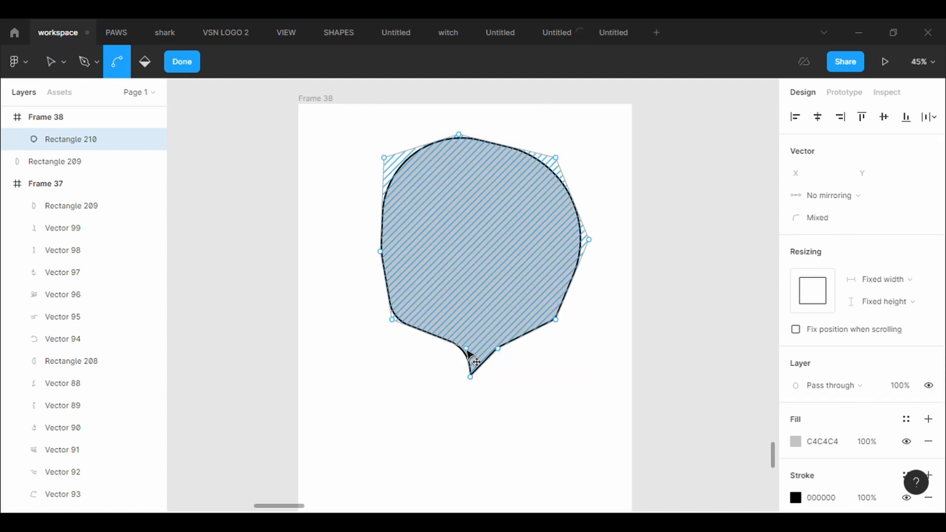
drag(473, 351, 494, 356)
key(ctrl+z)
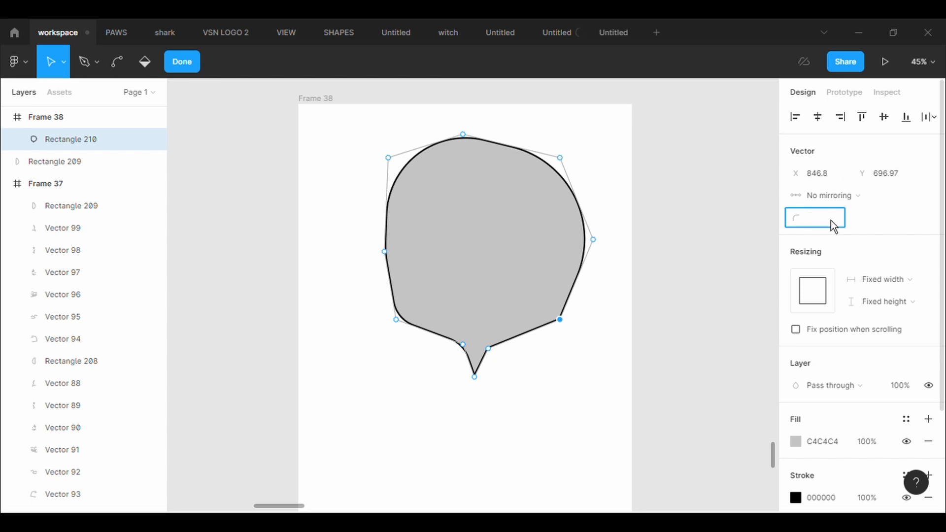
- Round the lower-right corner with a radius of 100, round the point right of the tip, and finish vector editing
text(100)
key(Return)
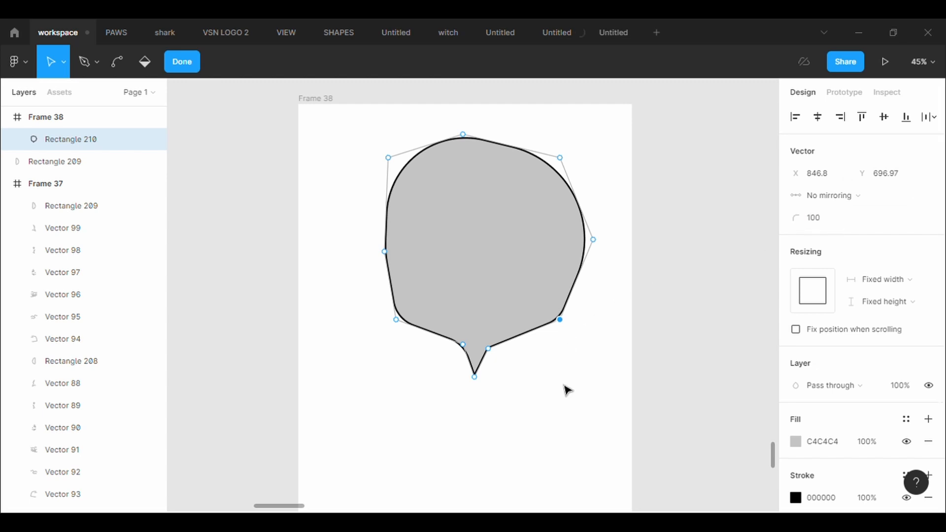
click(488, 349)
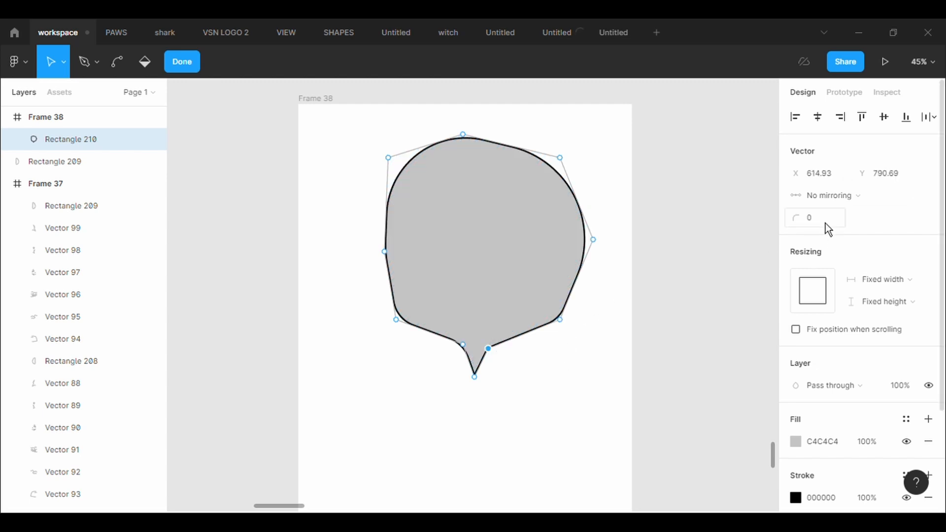
click(637, 362)
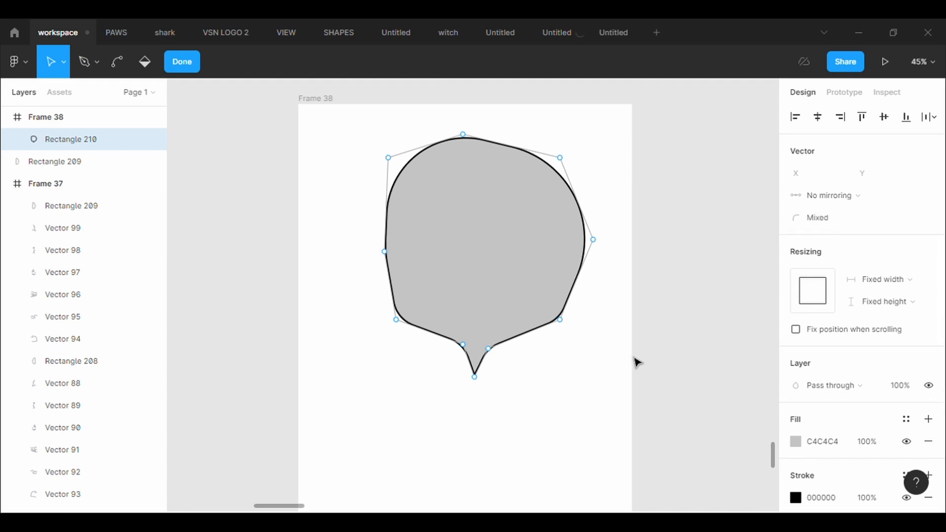
click(181, 73)
- Draw a rectangle about 316 × 352 inside the rounded shape, toward its left side
click(129, 62)
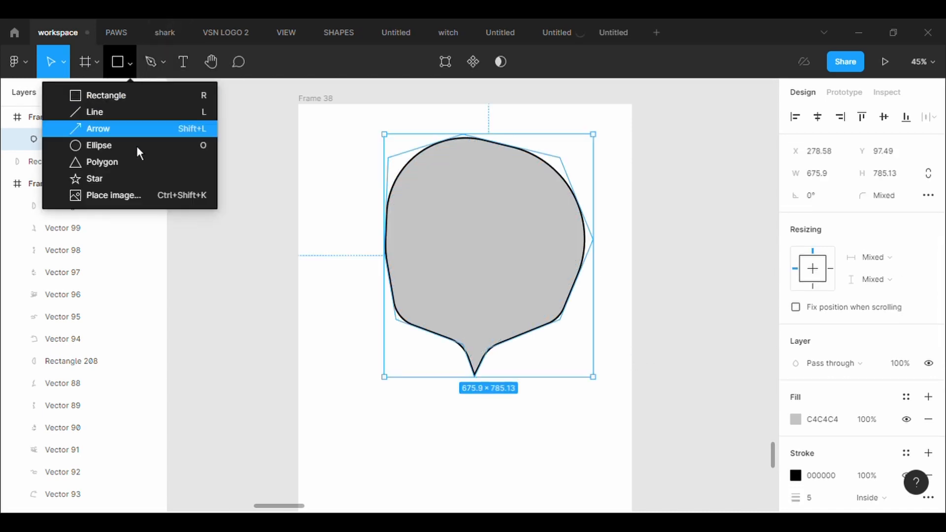
click(136, 145)
click(131, 62)
click(108, 93)
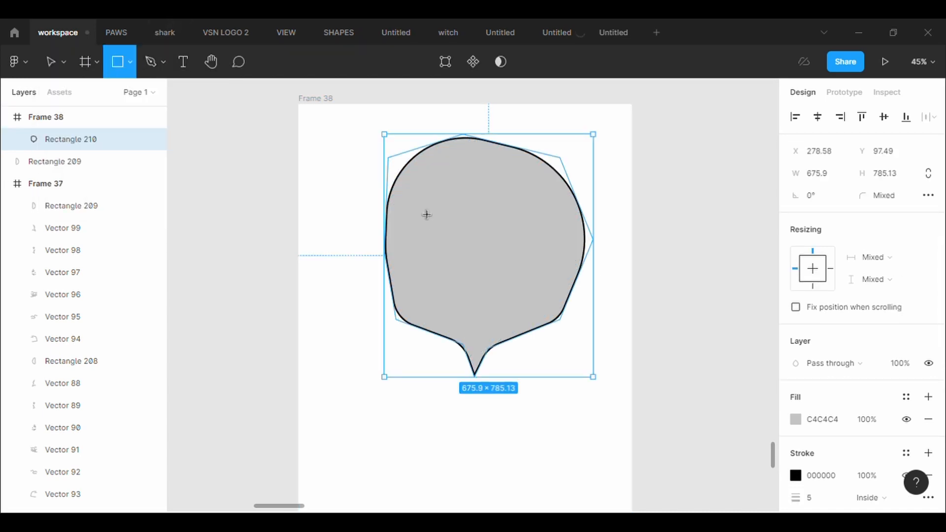
drag(413, 195, 446, 256)
drag(476, 284, 520, 313)
- Add a black stroke of 5 to the inner rectangle
click(928, 453)
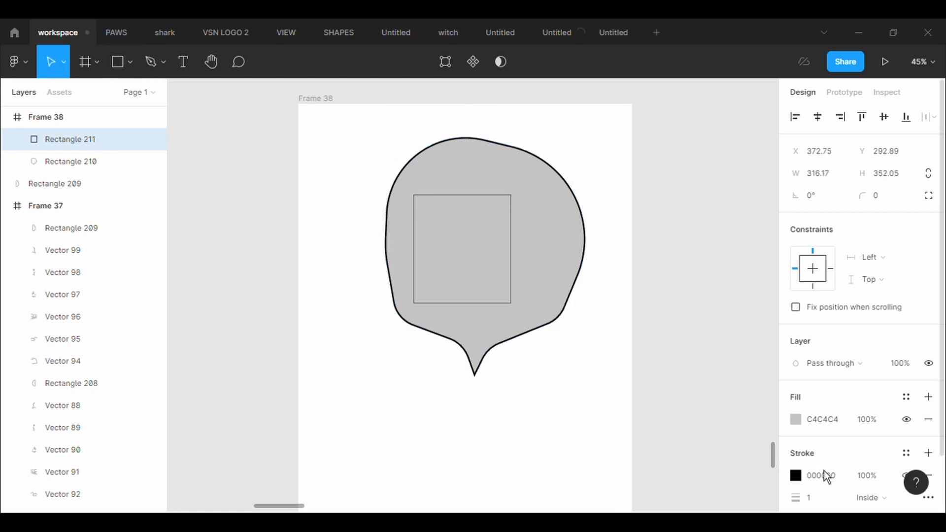
text(5)
key(Return)
- Pull a new point up from the middle of the inner rectangle's top edge and give it a corner radius of 500
click(445, 61)
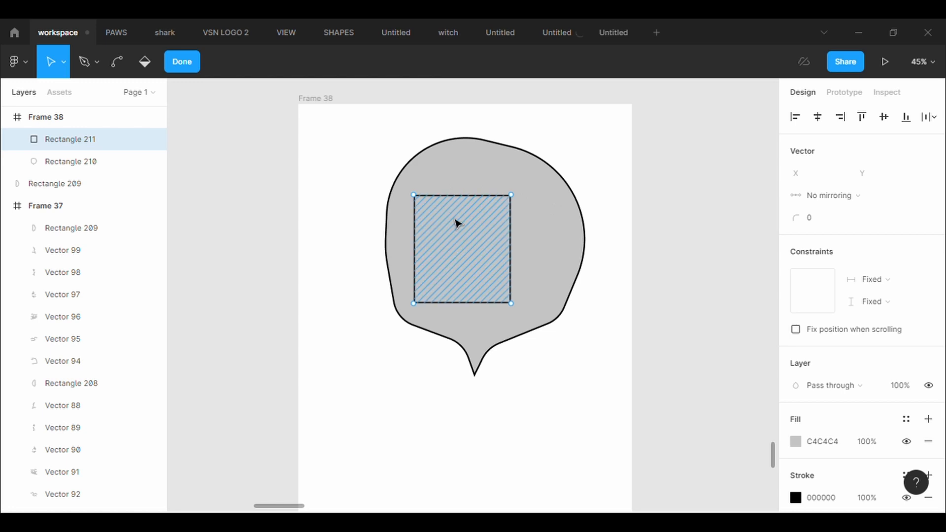
drag(462, 196, 466, 189)
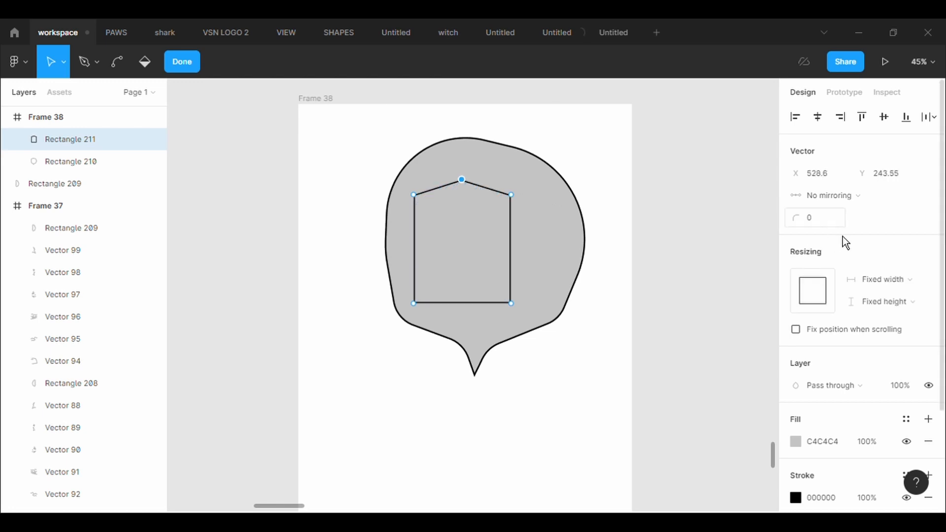
click(838, 222)
key(BackSpace)
text(500)
key(Return)
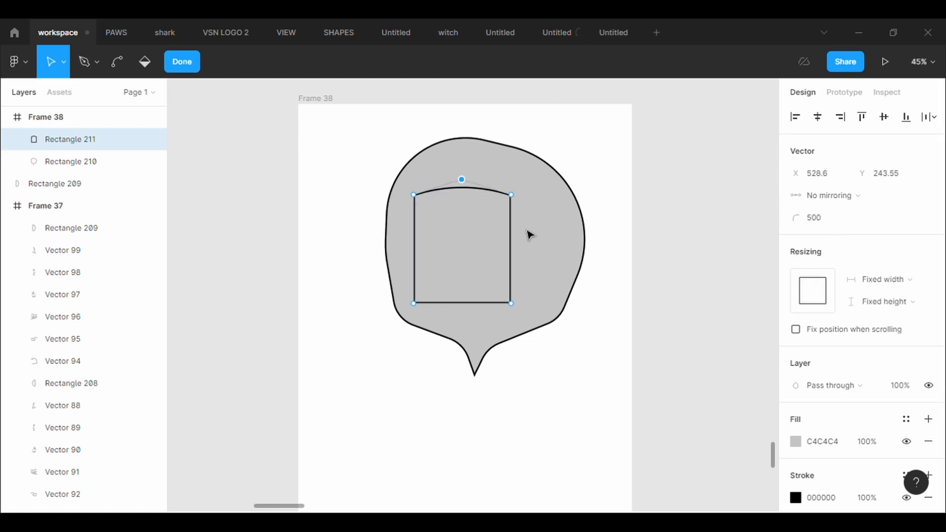
- Pull points outward from the inner shape's right and left edges and set a corner radius of 500 on both upper corners
mouse_move(511, 249)
mouse_down()
mouse_move(512, 260)
mouse_move(526, 252)
mouse_up()
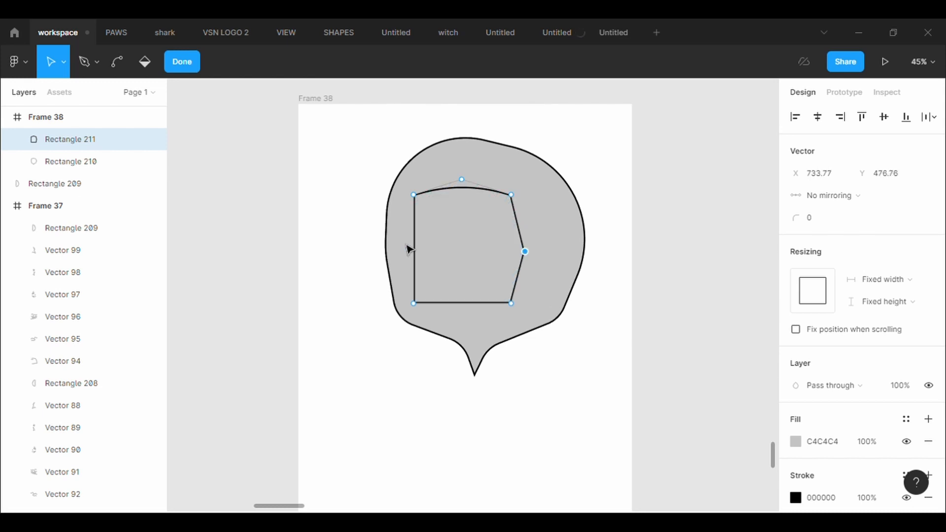
drag(413, 249, 410, 255)
click(511, 194)
click(837, 221)
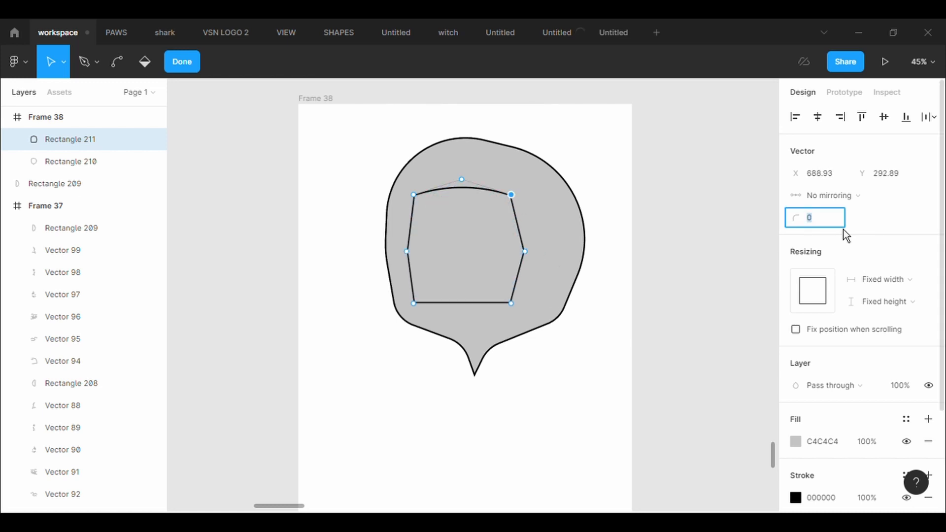
text(500)
key(Return)
click(414, 195)
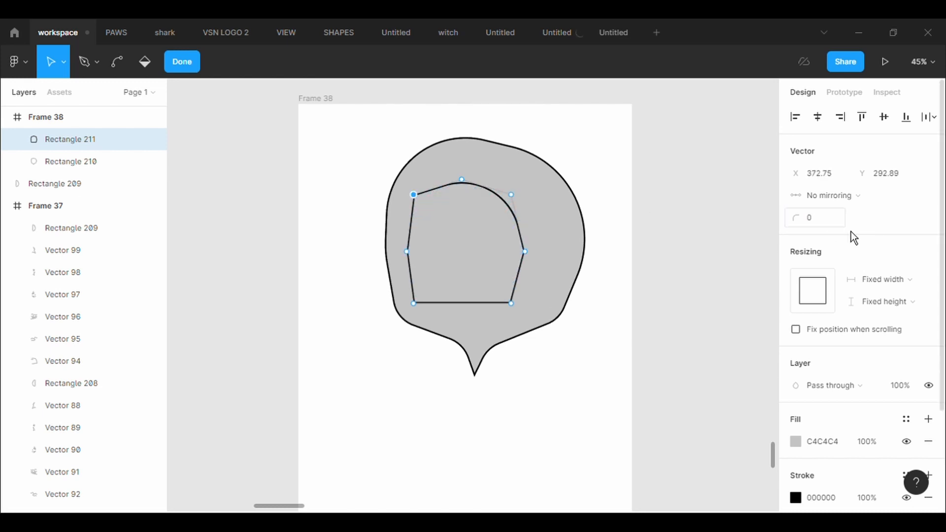
text(500)
key(Return)
- Set a corner radius of 500 on the inner shape's right-side and left-side points
click(525, 252)
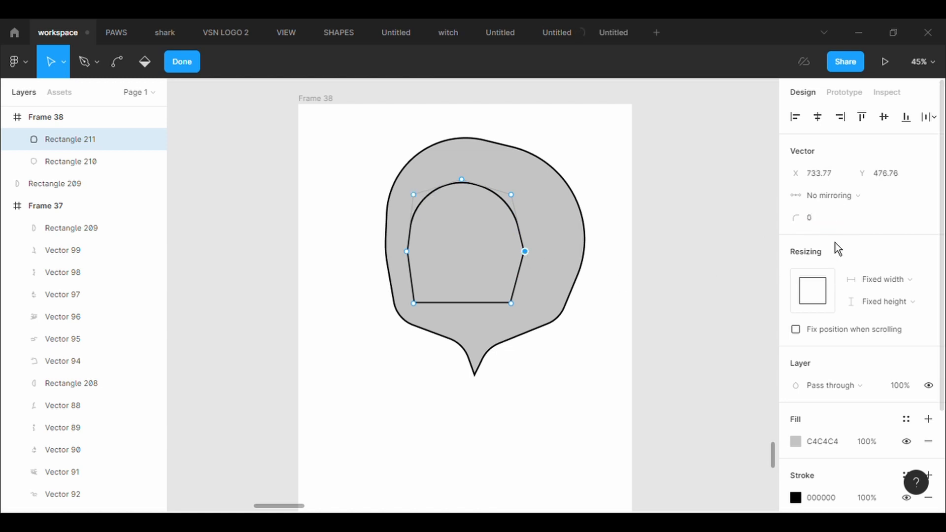
key(Return)
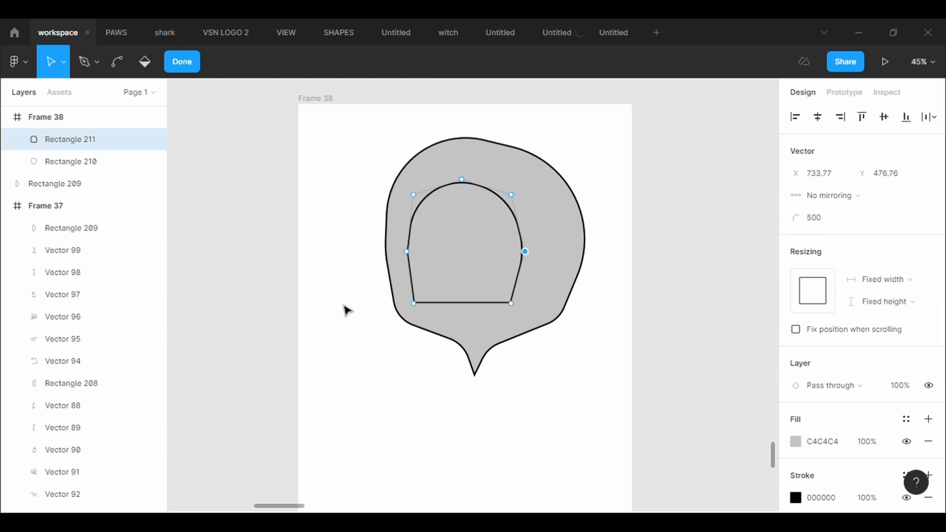
click(407, 251)
click(826, 224)
text(500)
key(Return)
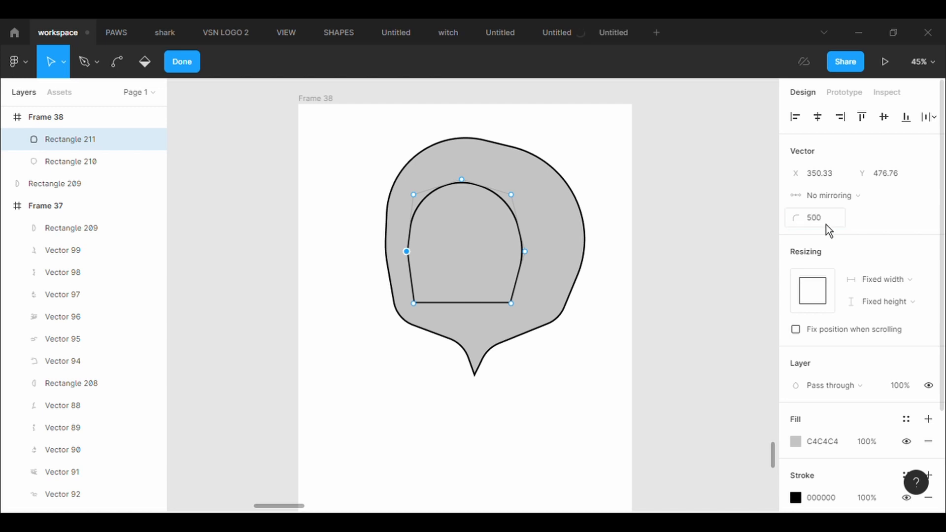
- Move the inner shape's lower-left corner inward and set the corner radius of its left-side and right-side points to 0
drag(418, 310, 431, 318)
click(414, 260)
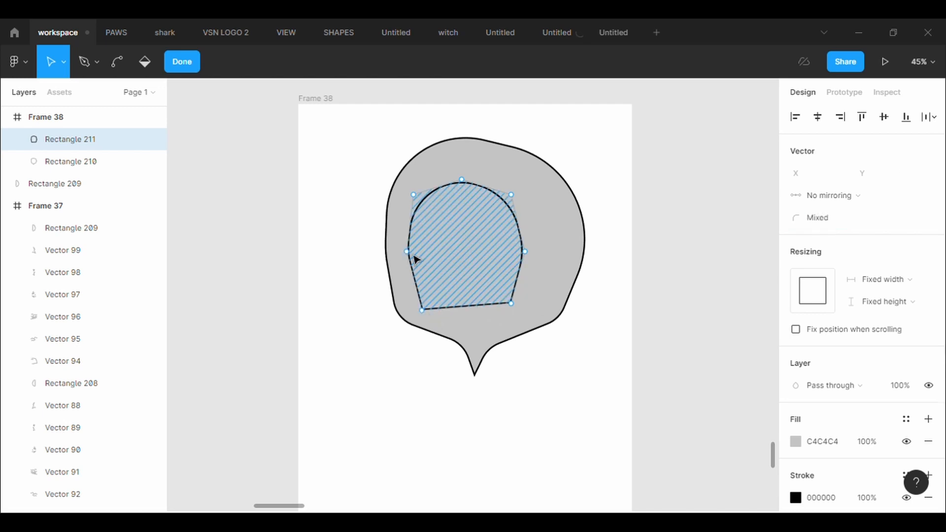
click(407, 252)
text(0)
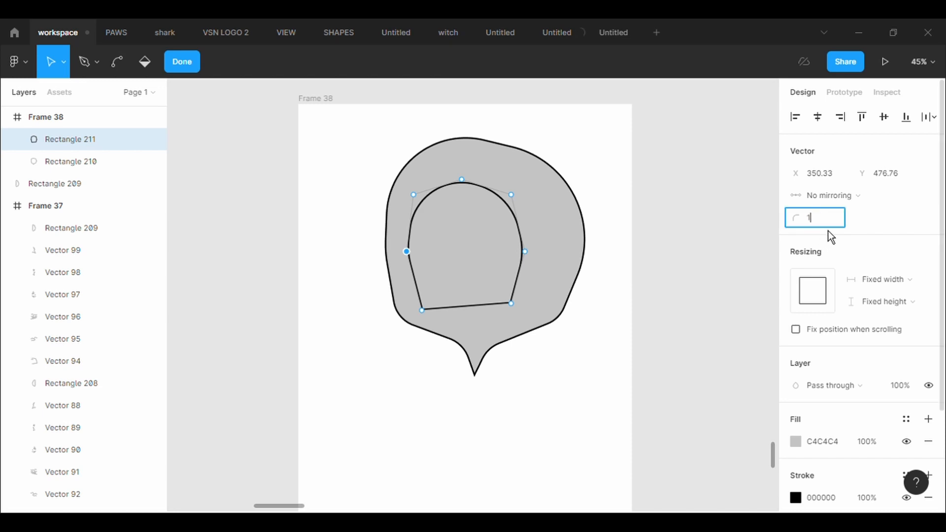
key(Return)
click(525, 251)
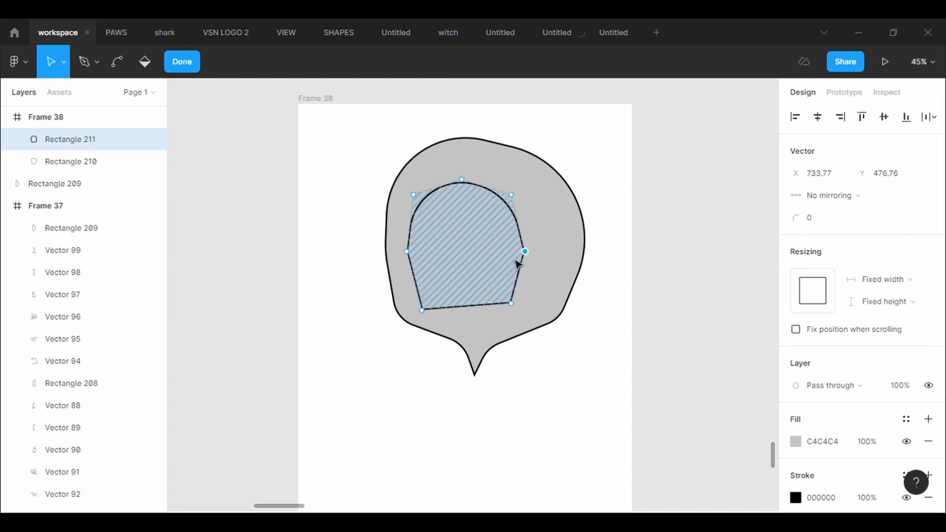
- Lower the inner shape's two side points slightly and pull new points up from its lower side edges to form small notches
scroll(526, 285, up, 5)
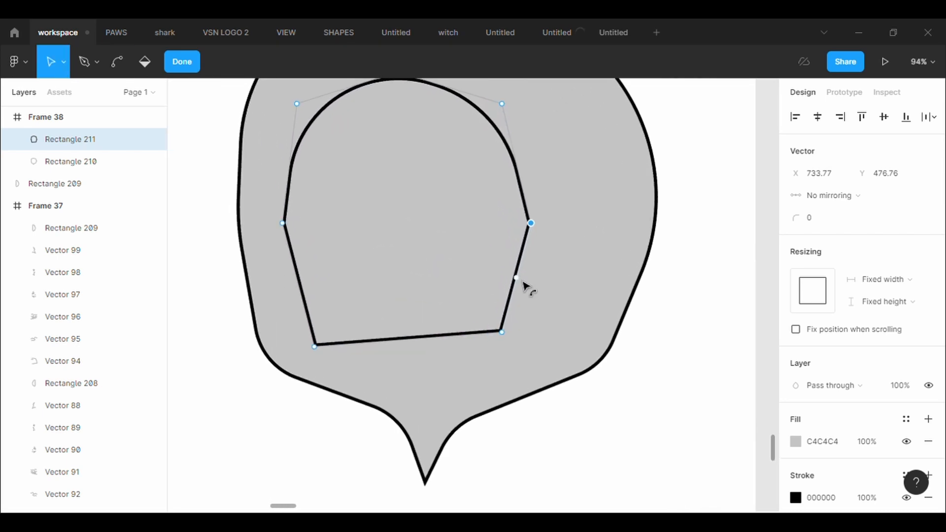
drag(536, 230, 532, 249)
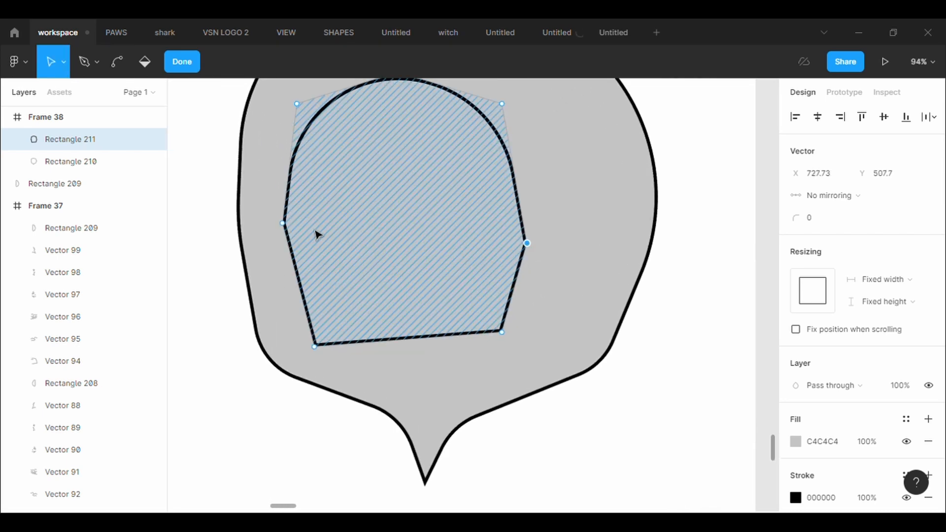
mouse_move(285, 227)
mouse_down()
mouse_move(287, 253)
mouse_move(286, 245)
mouse_up()
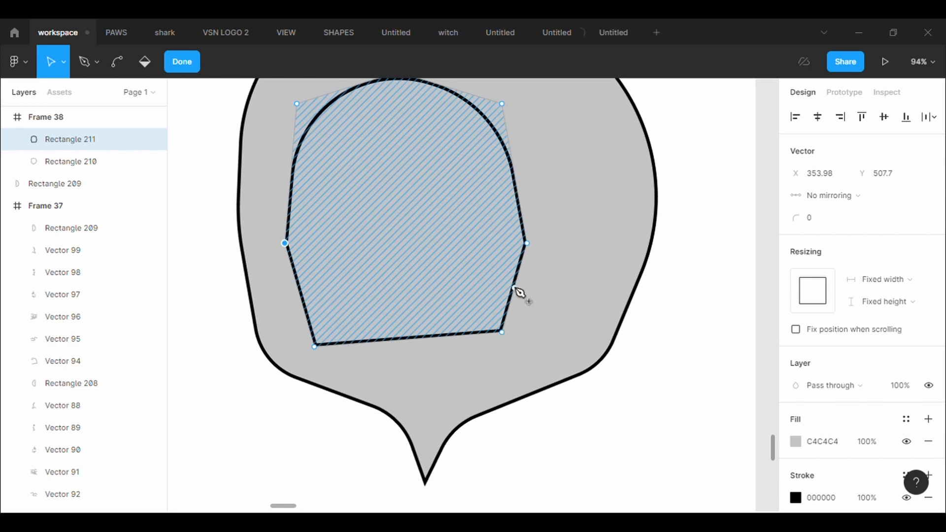
drag(515, 289, 515, 247)
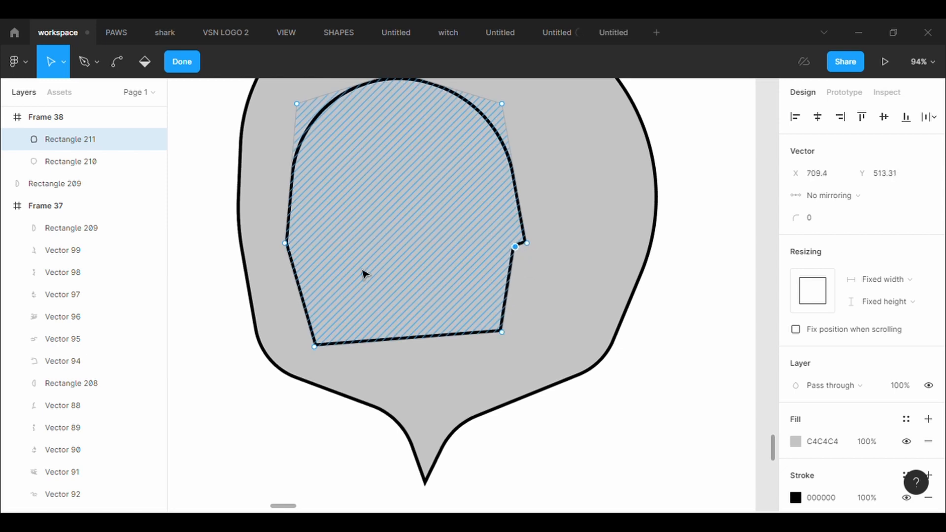
drag(300, 294, 296, 251)
- Set a corner radius of 2 on the inner shape's right-side outer point
click(526, 243)
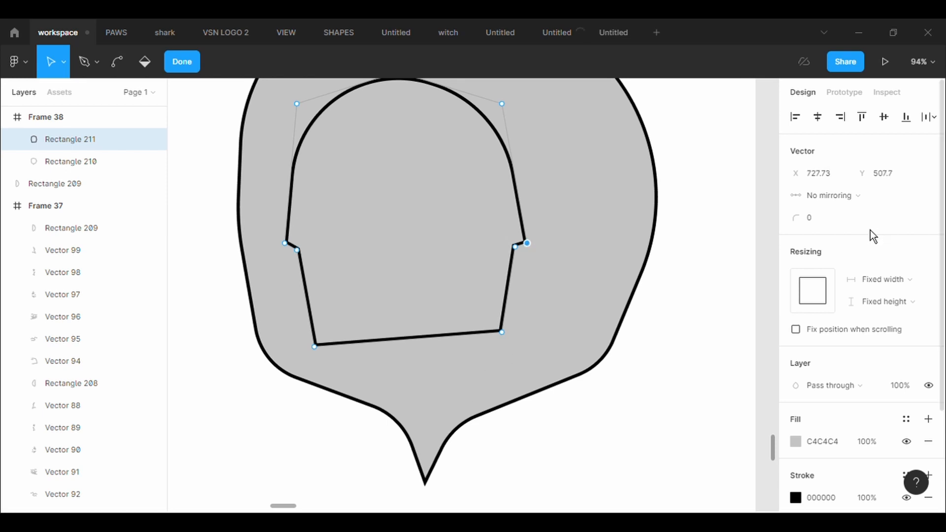
click(824, 223)
text(2)
key(Return)
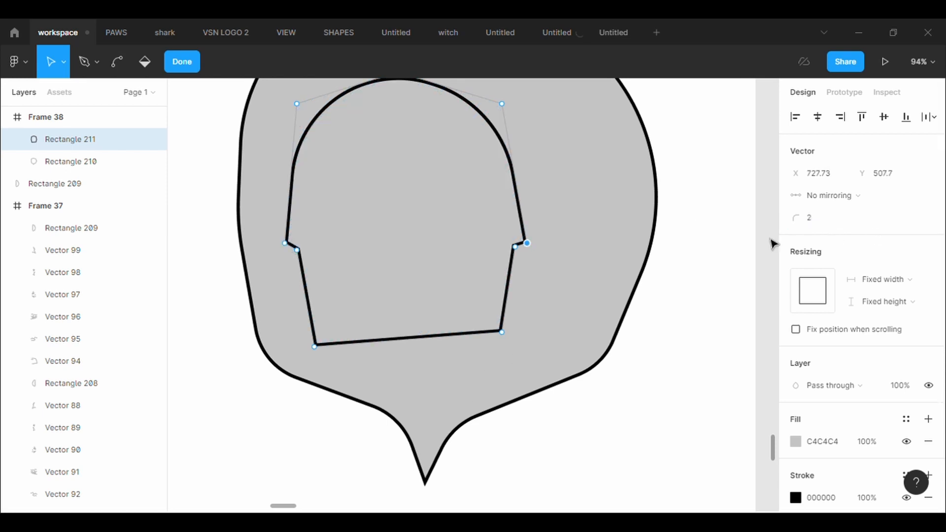
click(830, 224)
key(BackSpace)
text(2)
key(Return)
click(285, 244)
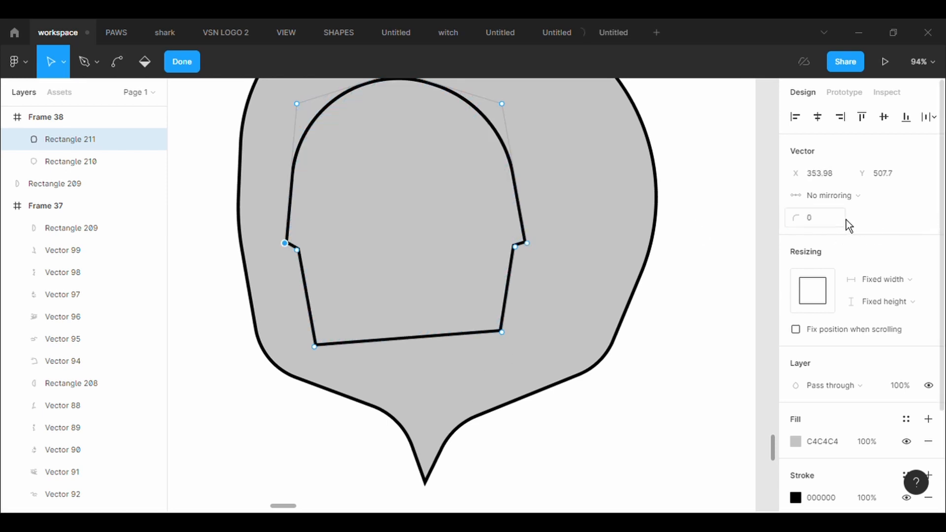
- Set a corner radius of 10 on the inner points of the left and right notches
click(296, 250)
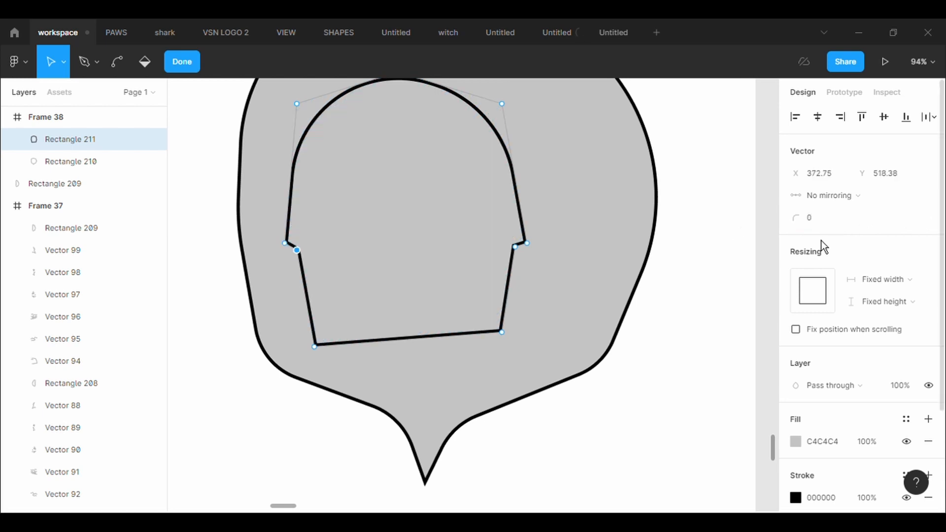
text(10)
key(Return)
click(830, 226)
key(Return)
click(515, 246)
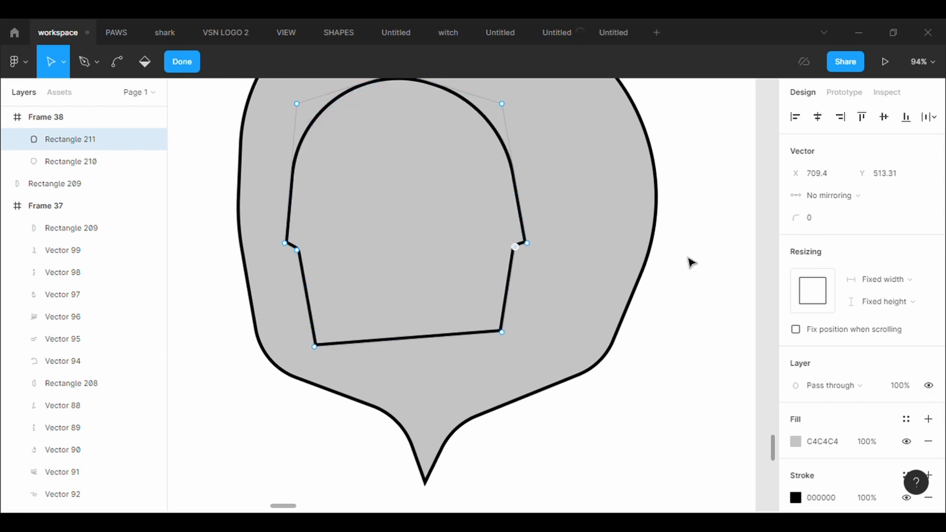
click(840, 226)
text(10)
key(Return)
- Move the inner shape's lower-right corner inward, level with the lower-left one, and set a corner radius of 100 on both
drag(501, 332, 484, 353)
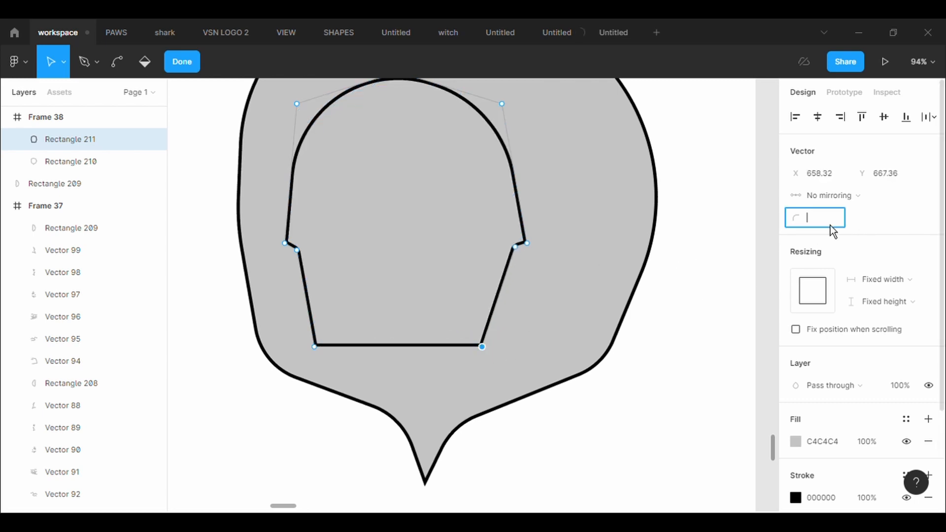
text(100)
key(Return)
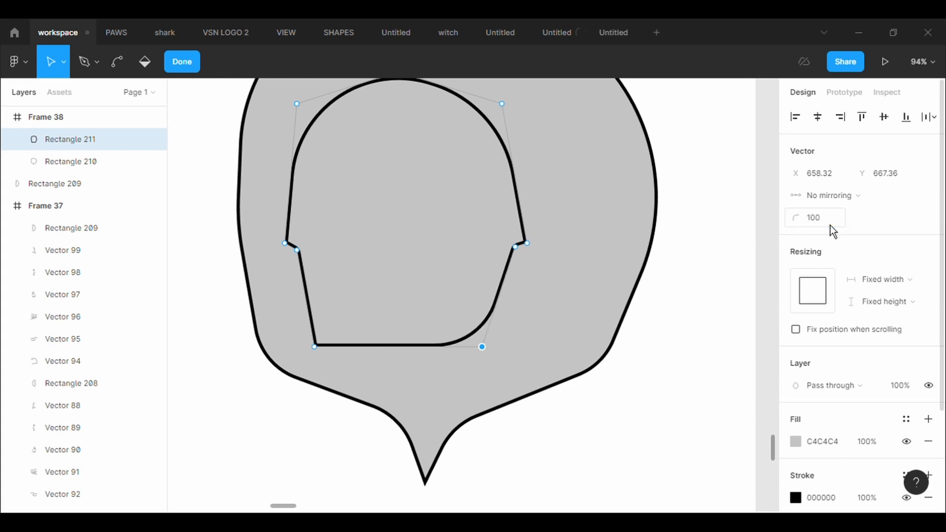
click(315, 347)
click(838, 224)
text(100)
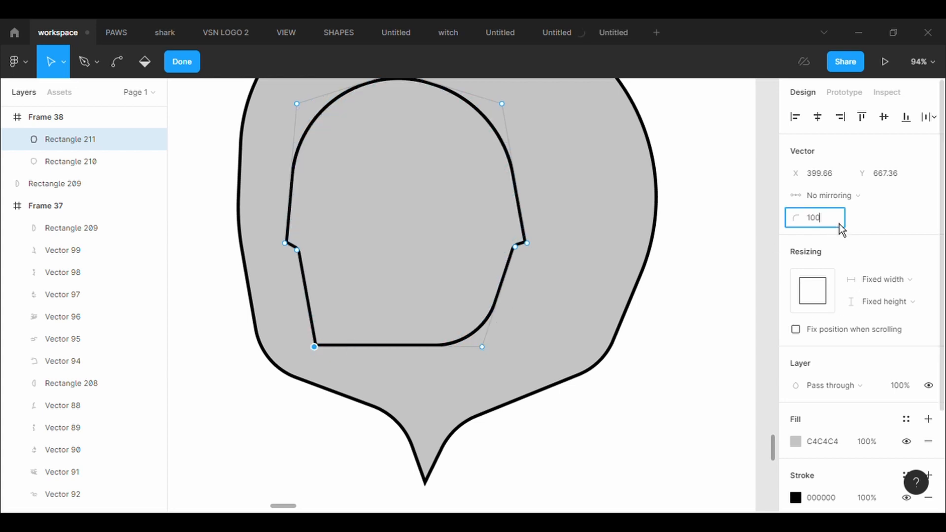
key(Return)
- Pull a new point down from the middle of the inner shape's bottom edge and give it a corner radius of 100
drag(400, 346, 398, 377)
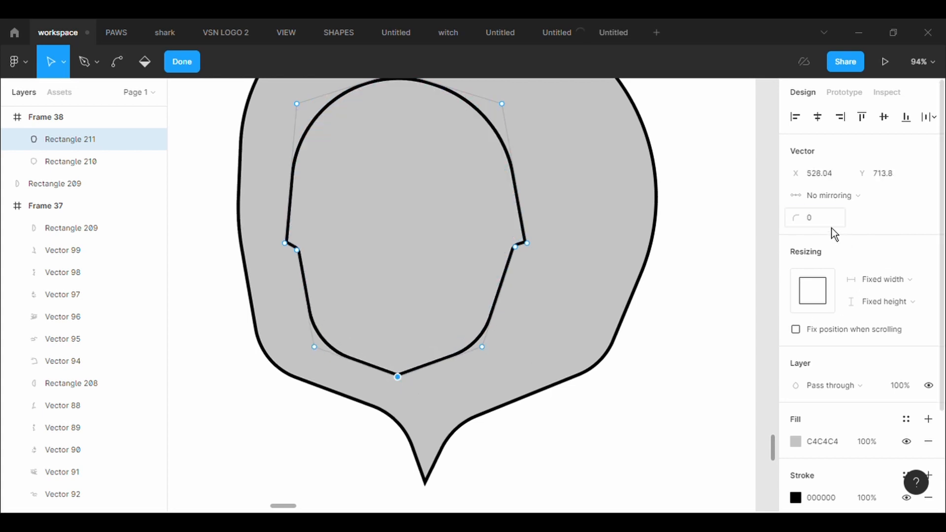
click(832, 226)
text(100)
key(Return)
- Enlarge the inner shape to about 412 × 519 and move it up and to the left within the outer shape
scroll(708, 268, down, 5)
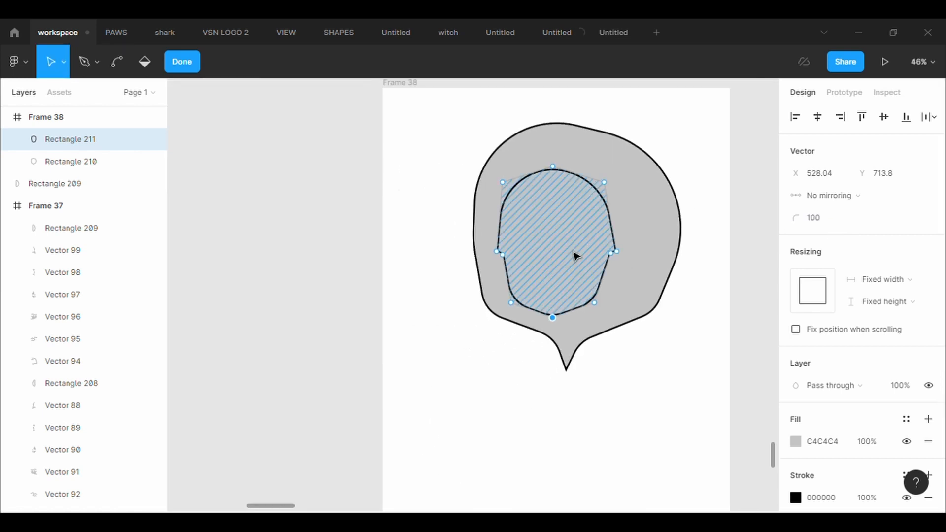
key(Escape)
drag(625, 327, 637, 342)
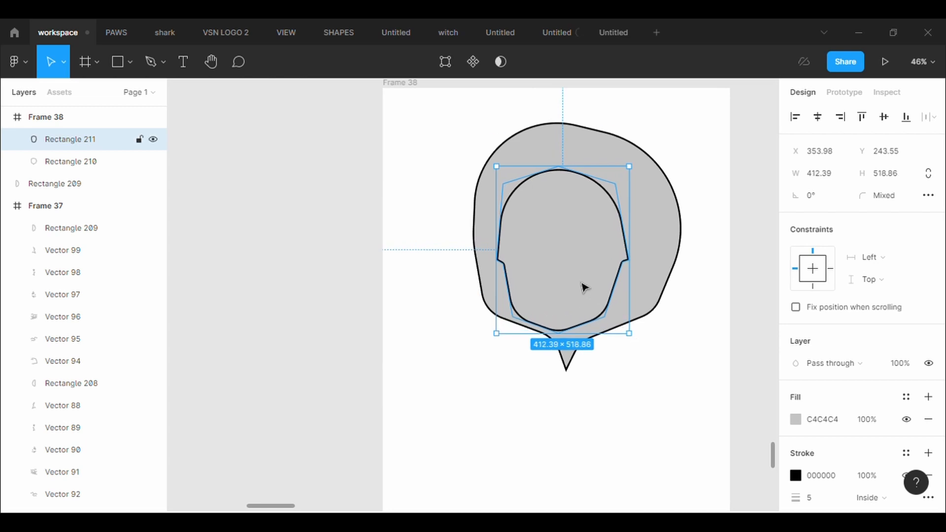
drag(581, 283, 572, 266)
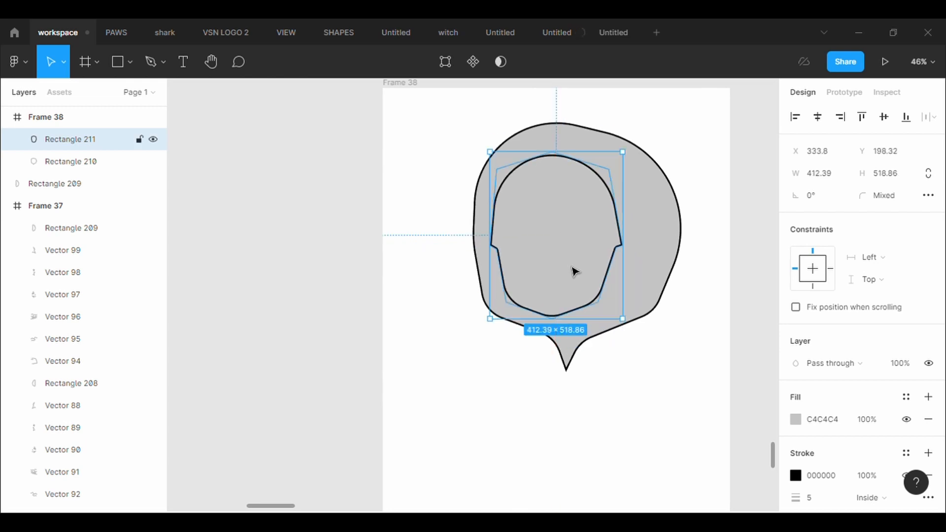
click(677, 434)
- Draw a Pen line between the inner shape's left and right notches and bend it into a downward curve
scroll(670, 397, up, 4)
click(154, 64)
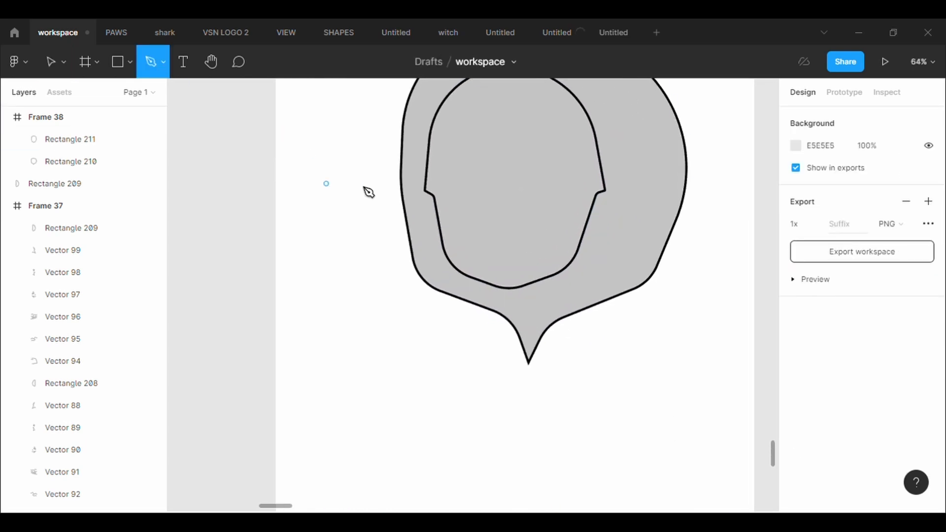
scroll(439, 201, up, 4)
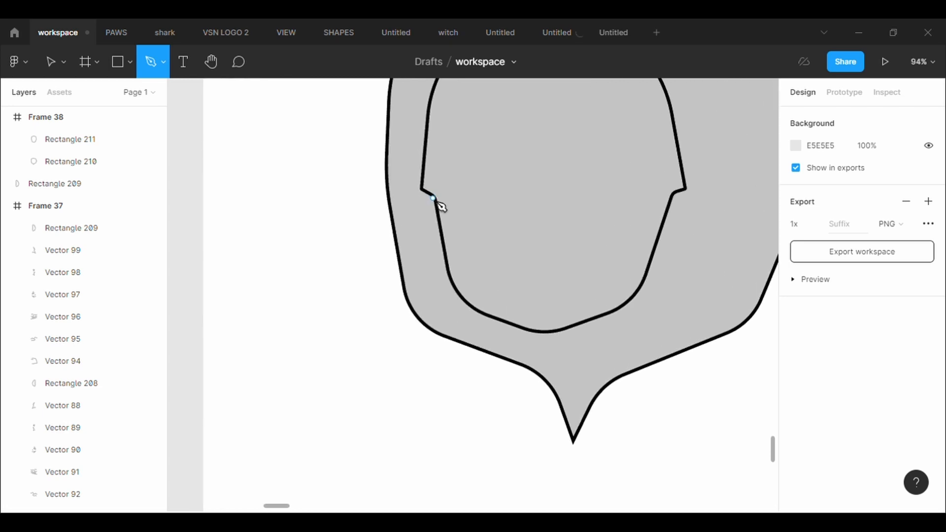
click(433, 199)
click(673, 195)
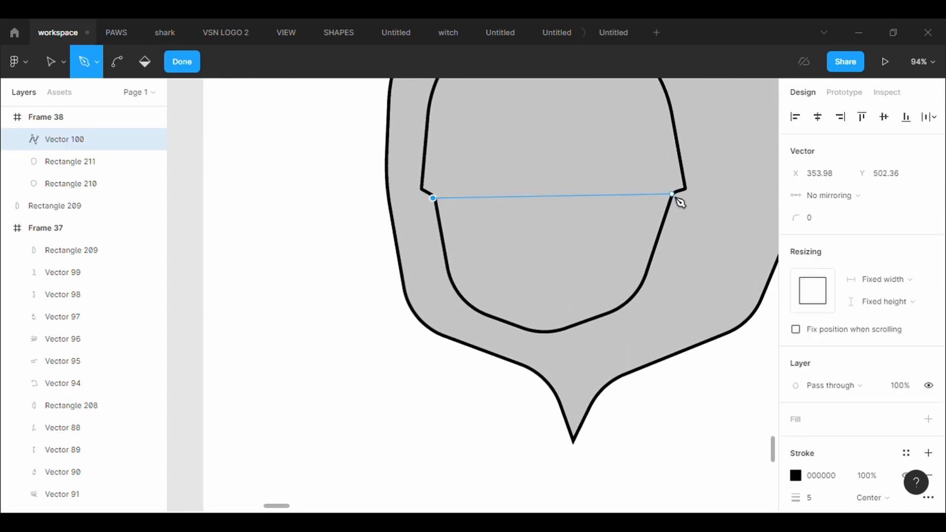
key(Escape)
click(117, 62)
drag(553, 213, 532, 228)
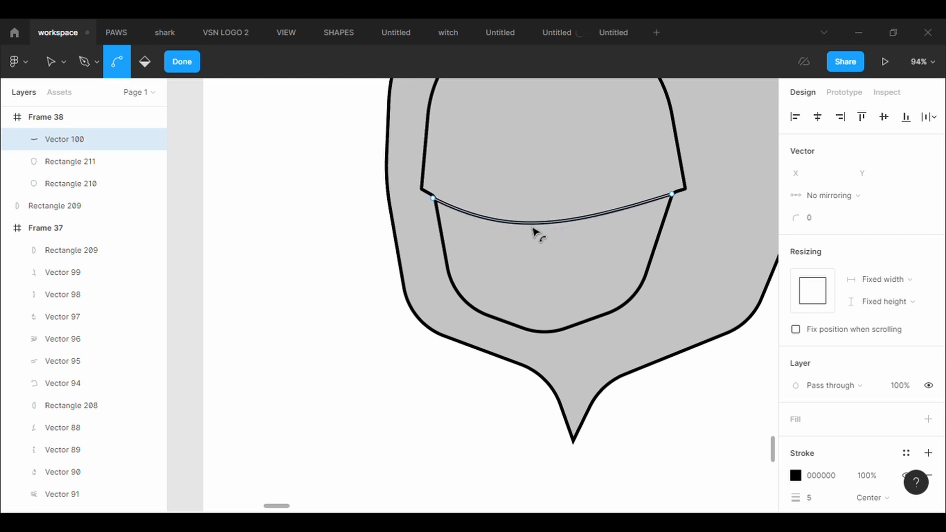
click(181, 64)
- Draw a Pen line from the middle of the curve down to the inner shape's bottom edge and bend it slightly
click(157, 64)
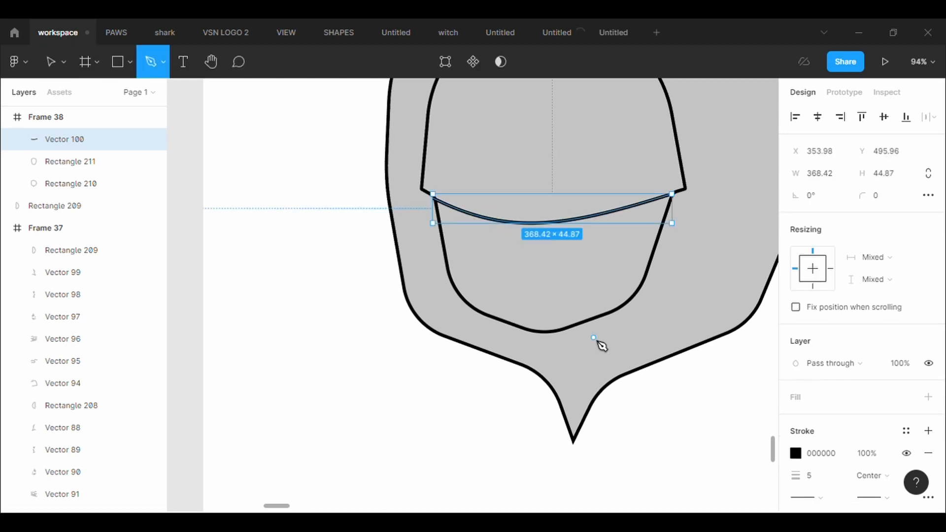
click(536, 225)
click(543, 330)
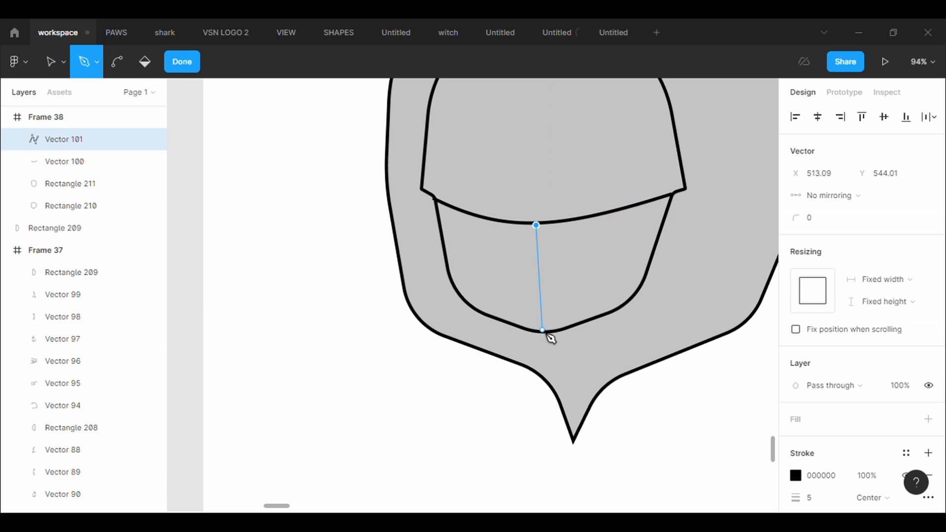
click(543, 331)
key(ctrl)
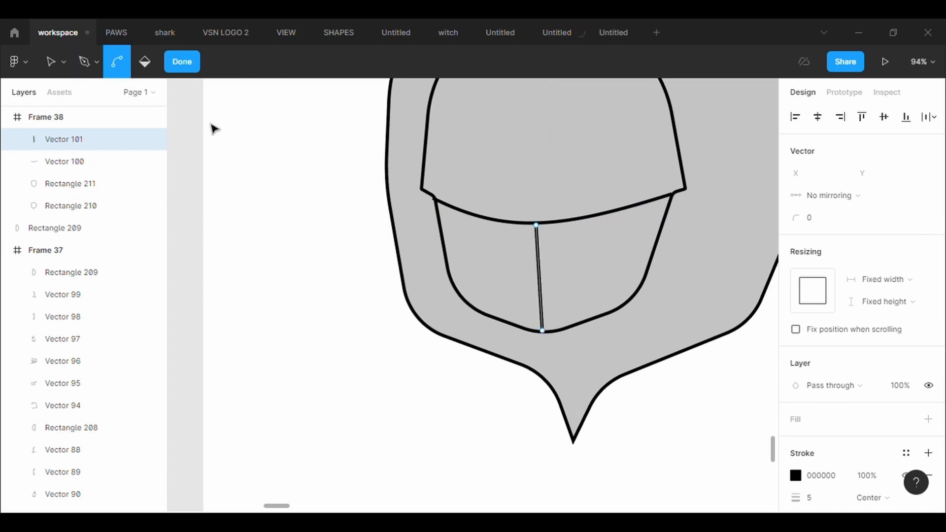
drag(544, 281, 542, 291)
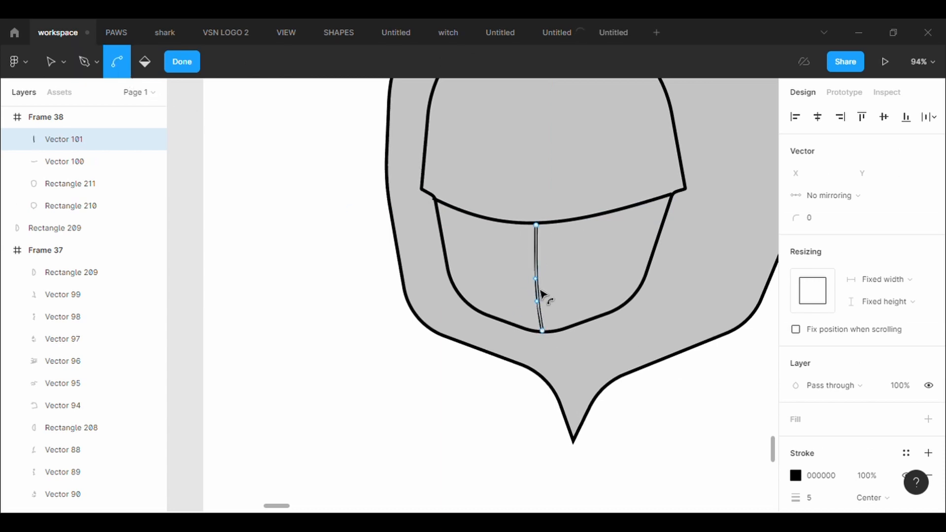
click(675, 289)
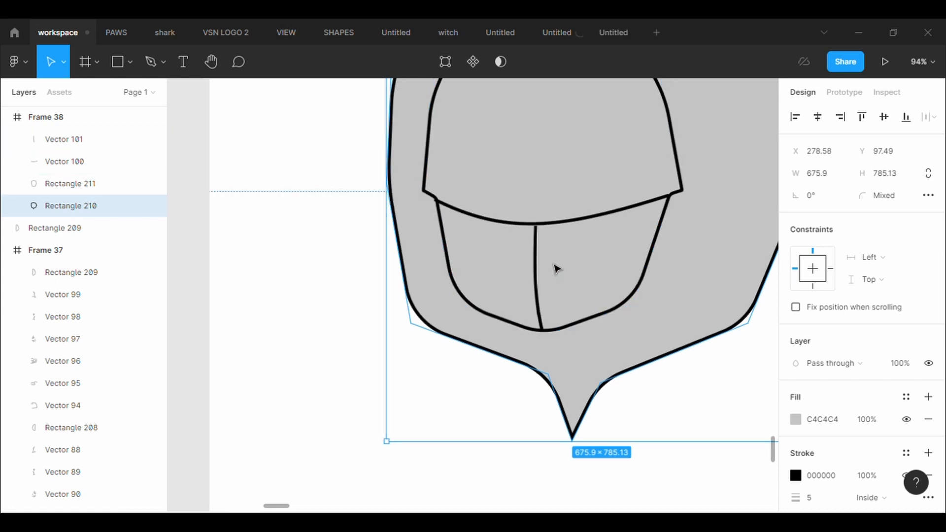
- Undo the bend in the short centre line and align its bottom end directly below its top end
key(minus)
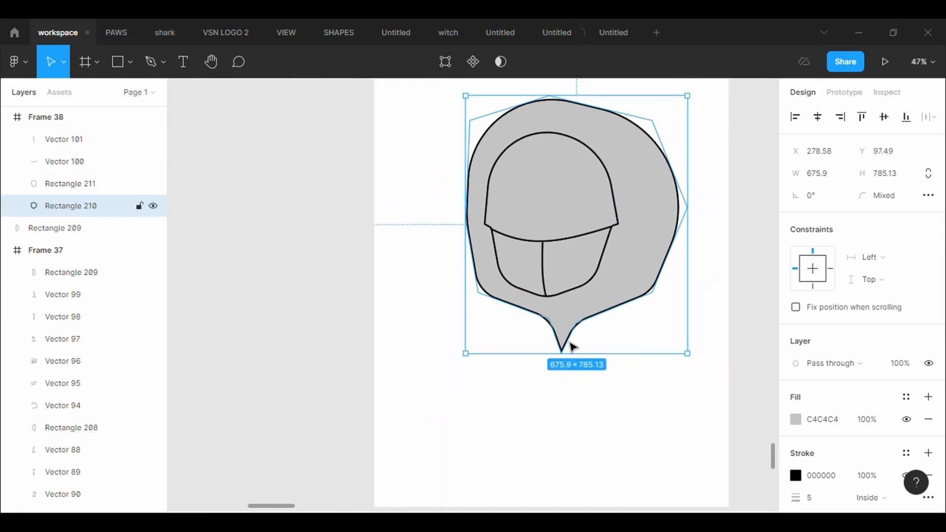
scroll(572, 347, down, 3)
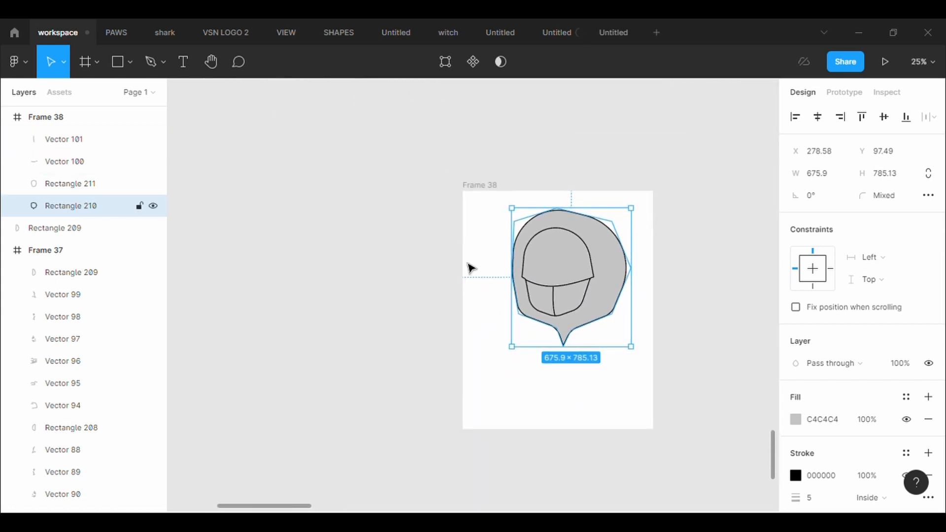
click(497, 220)
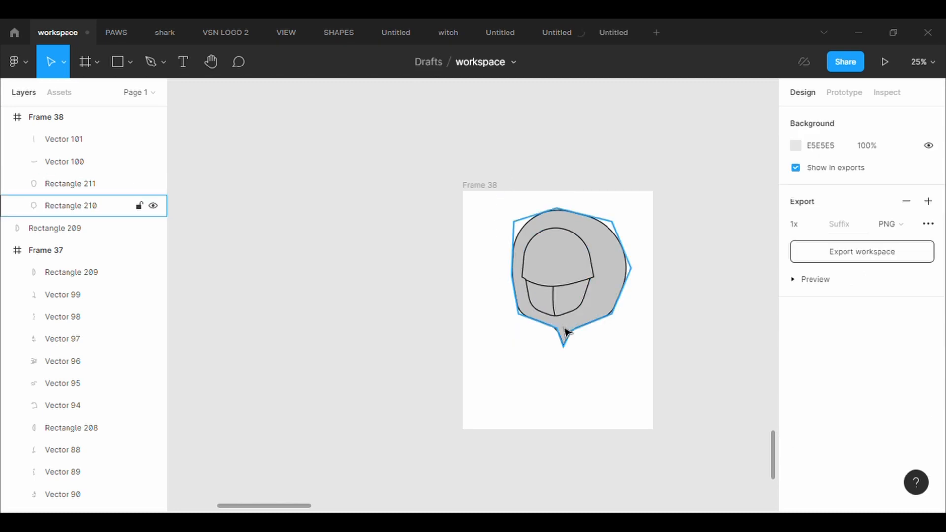
click(555, 306)
scroll(560, 308, up, 6)
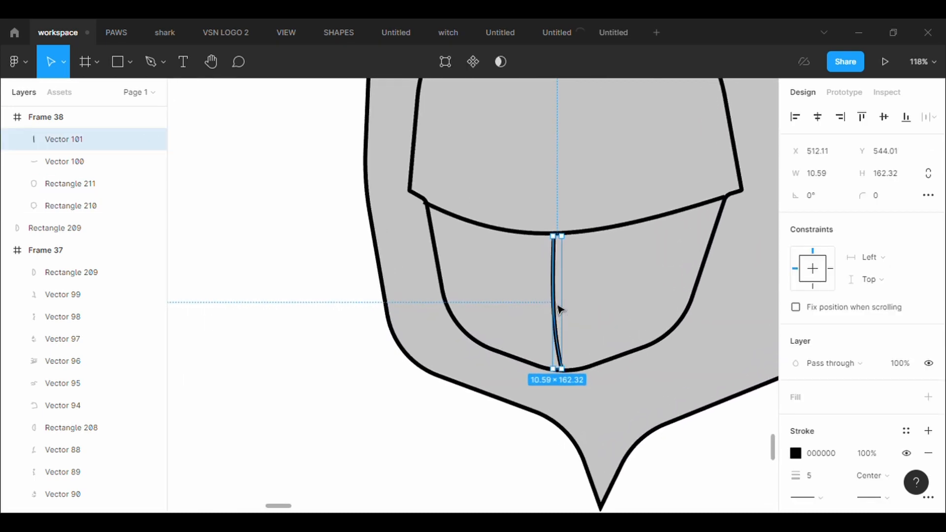
click(560, 308)
double_click(559, 309)
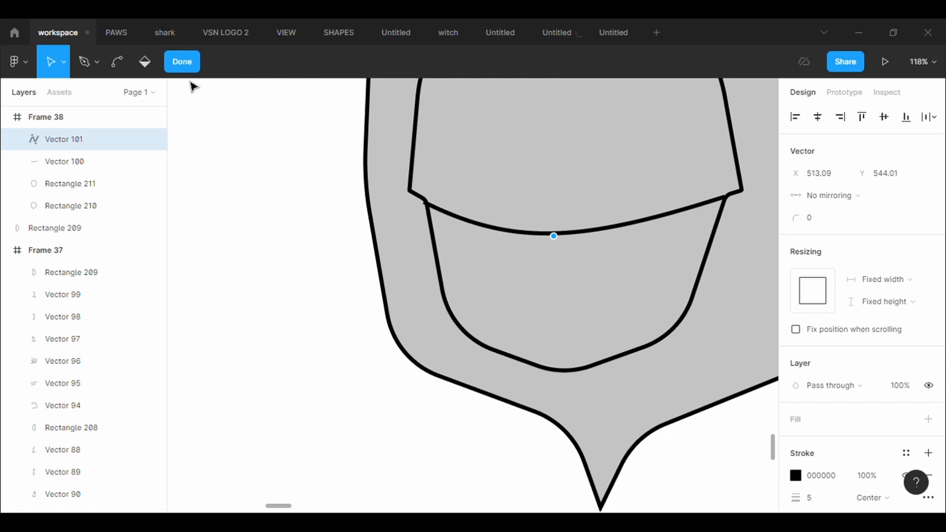
key(ctrl+z)
drag(562, 371, 556, 373)
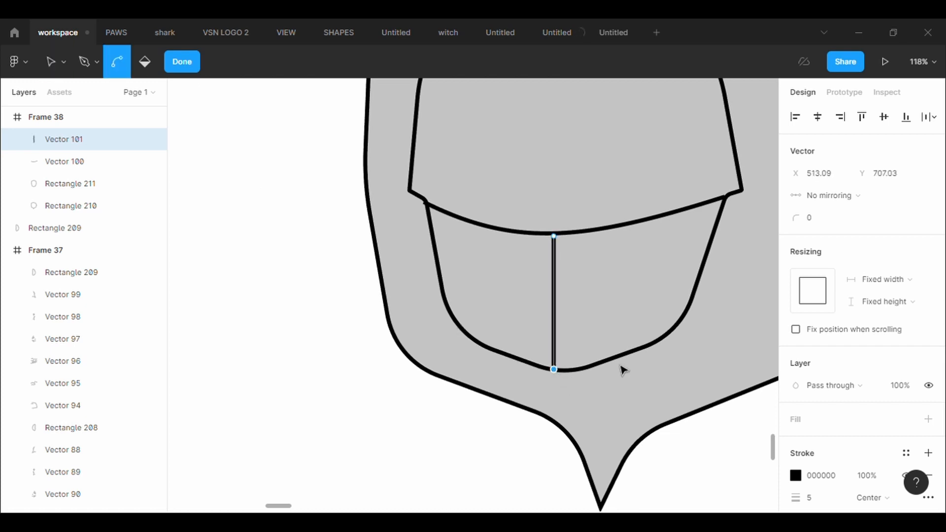
scroll(618, 365, down, 3)
click(504, 446)
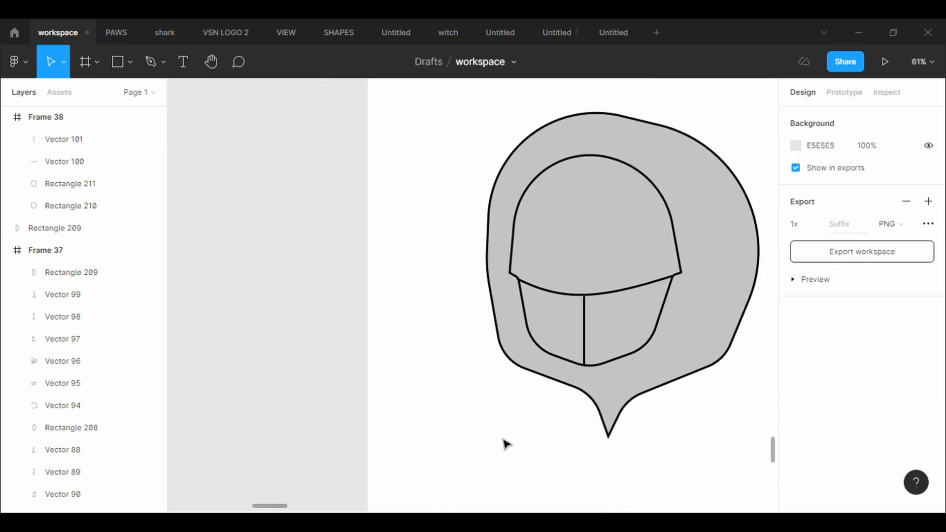
- Adjust both end points of the downward-curved line so they meet the inner shape's left and right notches
click(658, 282)
scroll(732, 311, up, 3)
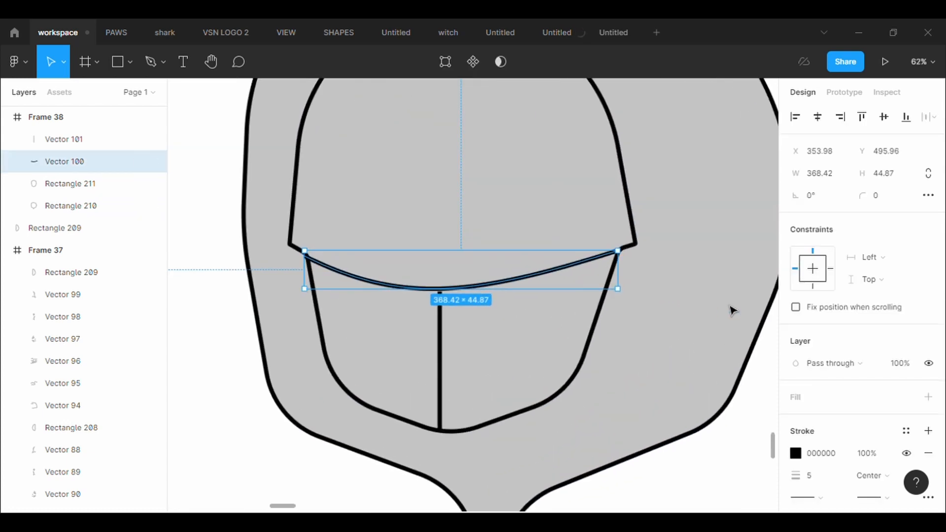
click(451, 78)
drag(615, 250, 623, 256)
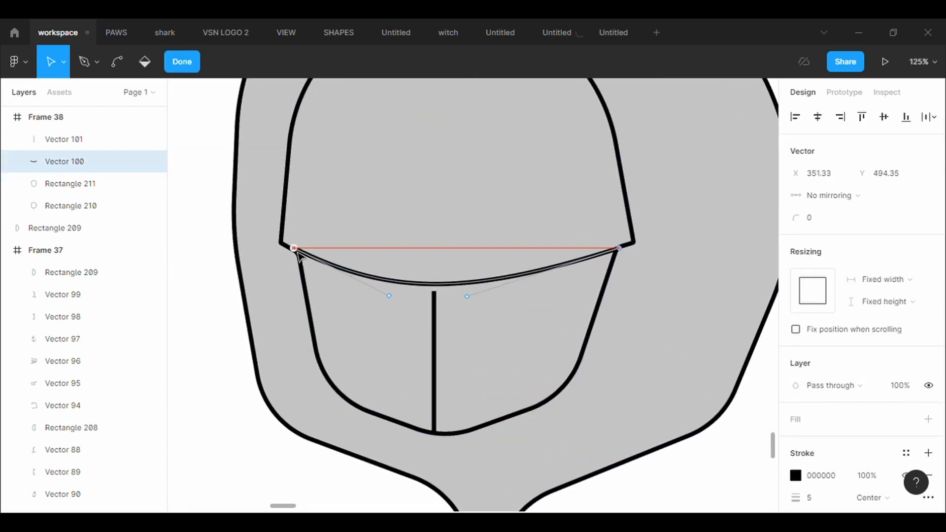
click(333, 239)
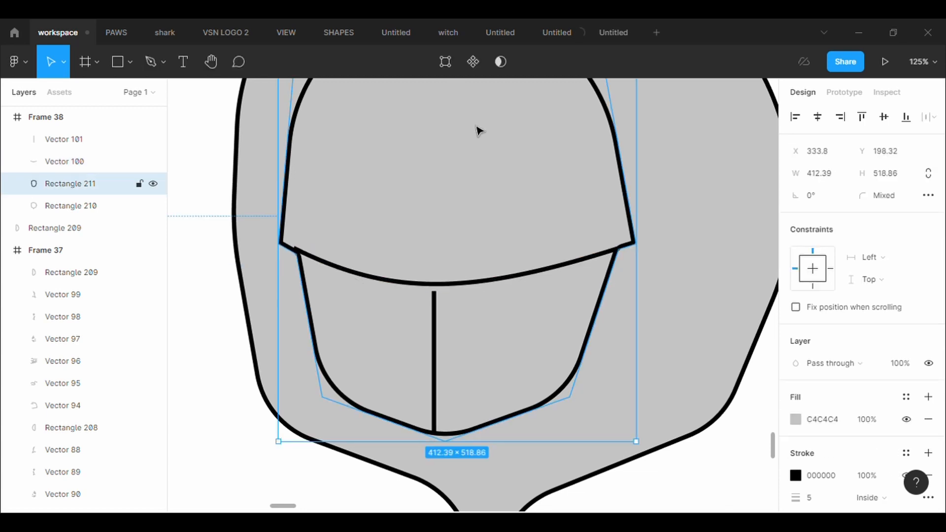
click(451, 285)
click(447, 62)
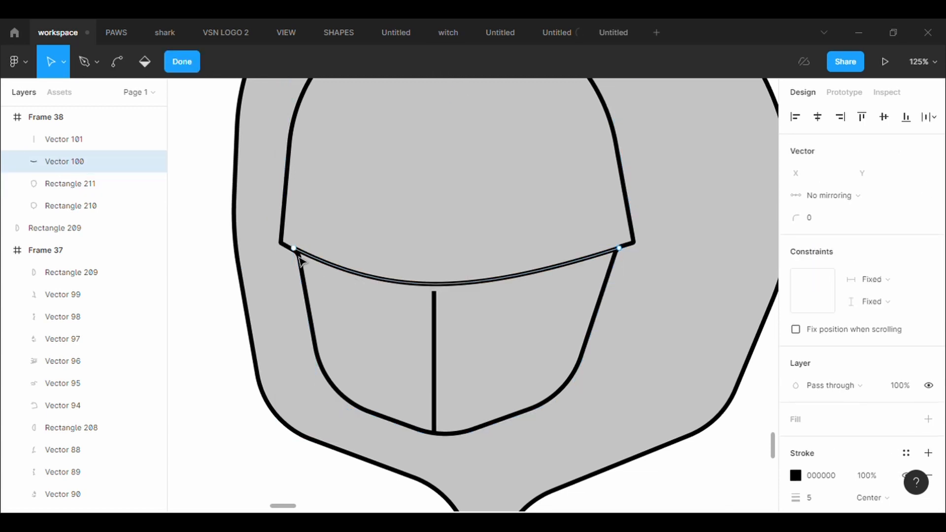
click(295, 254)
drag(296, 254, 293, 253)
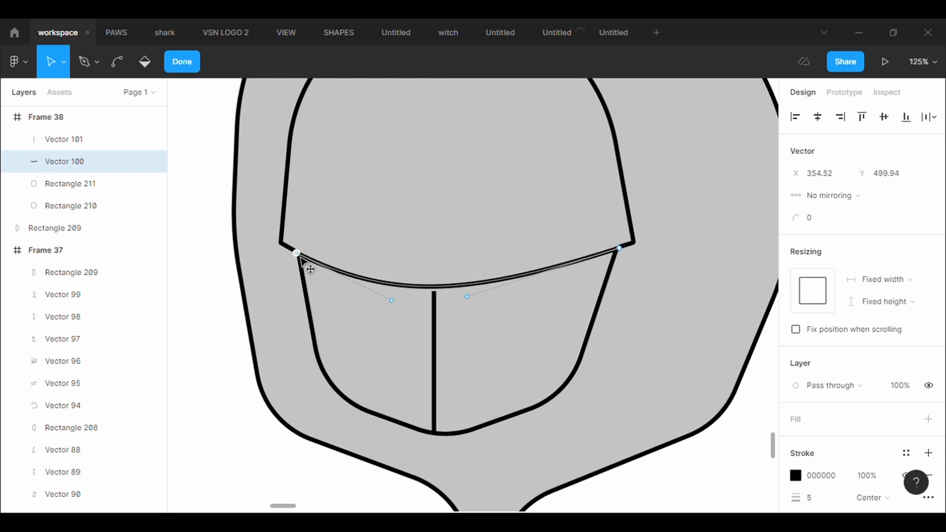
click(399, 232)
- Extend the short vertical centre line upward to about 168 long so its top end meets the curved line
click(435, 298)
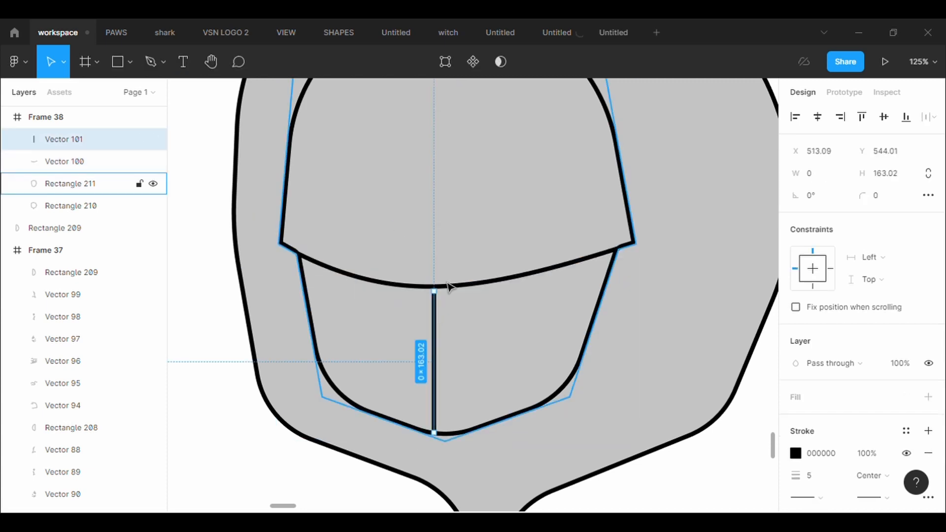
drag(441, 297, 444, 294)
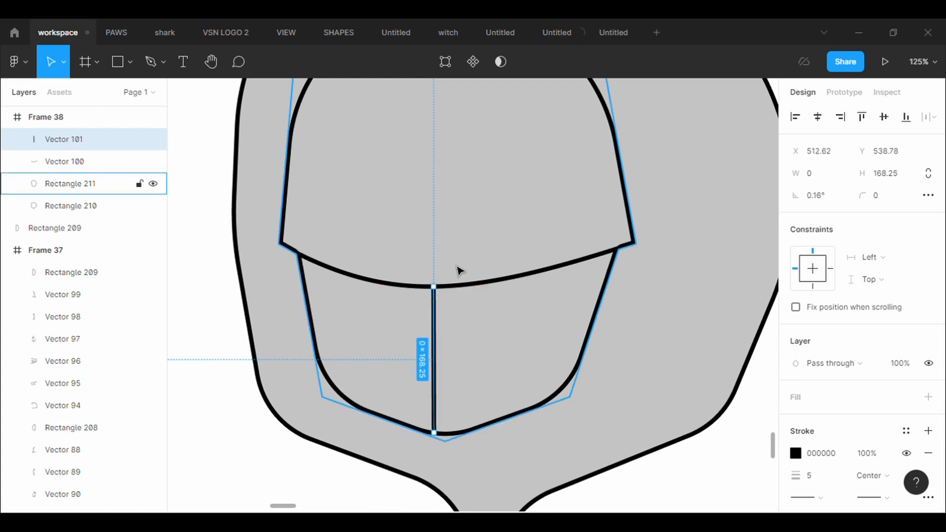
double_click(458, 270)
scroll(458, 270, down, 5)
key(Escape)
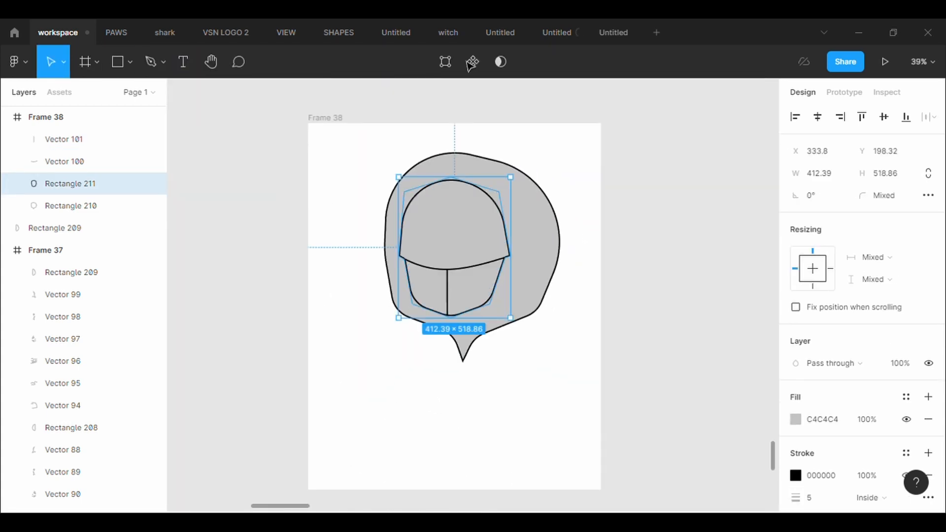
click(447, 62)
double_click(561, 409)
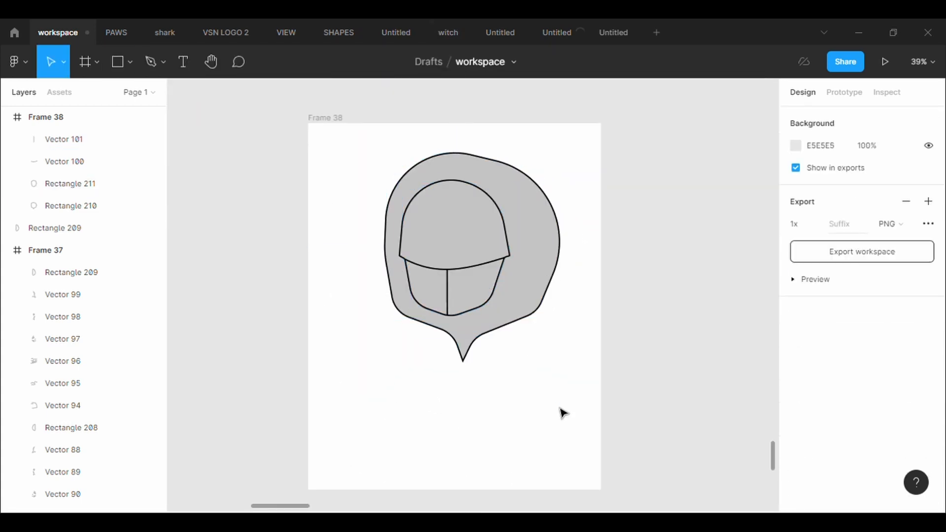
- Shift the outer shape's bottom tip and the two points beside it to the left, under the inner shape's centre line
click(532, 322)
click(448, 62)
drag(463, 364, 466, 337)
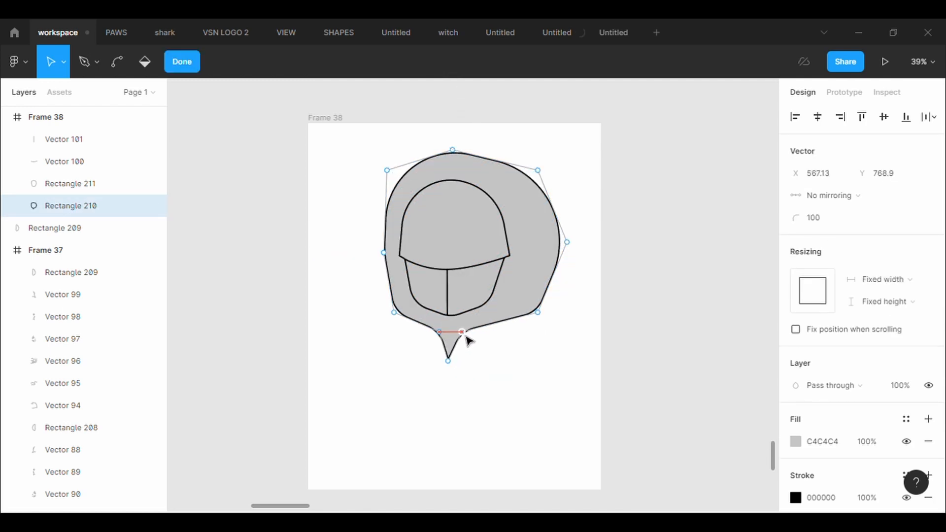
click(556, 388)
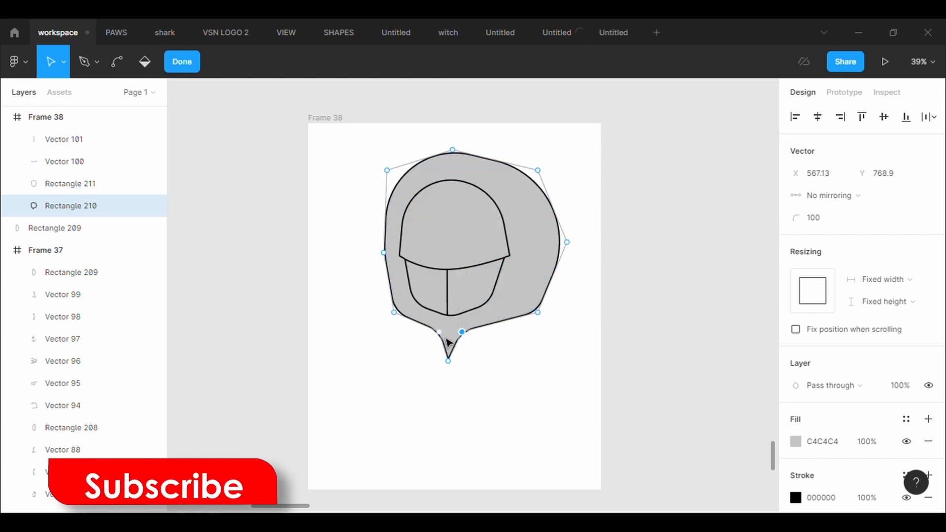
key(Escape)
- Select the whole head drawing and scale it down until the outer shape is about 501 × 578
drag(569, 421, 352, 150)
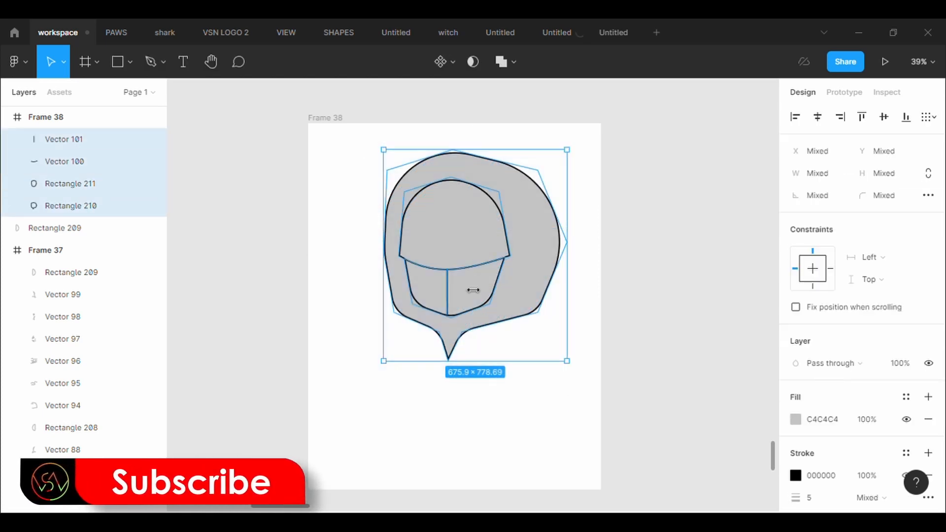
drag(575, 368, 530, 317)
click(573, 382)
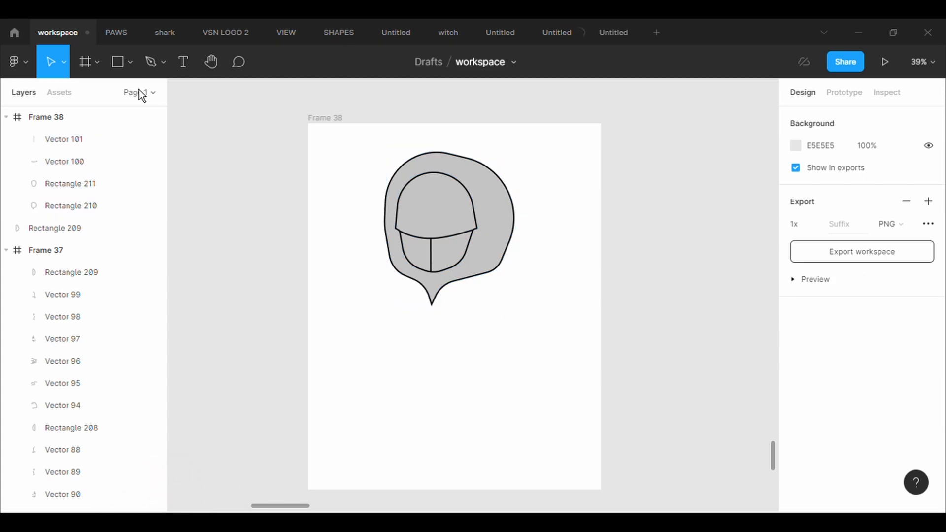
- Draw an ellipse about 337 × 206 across the inner shape and send it behind all the other shapes
click(130, 61)
click(143, 146)
drag(393, 199, 484, 256)
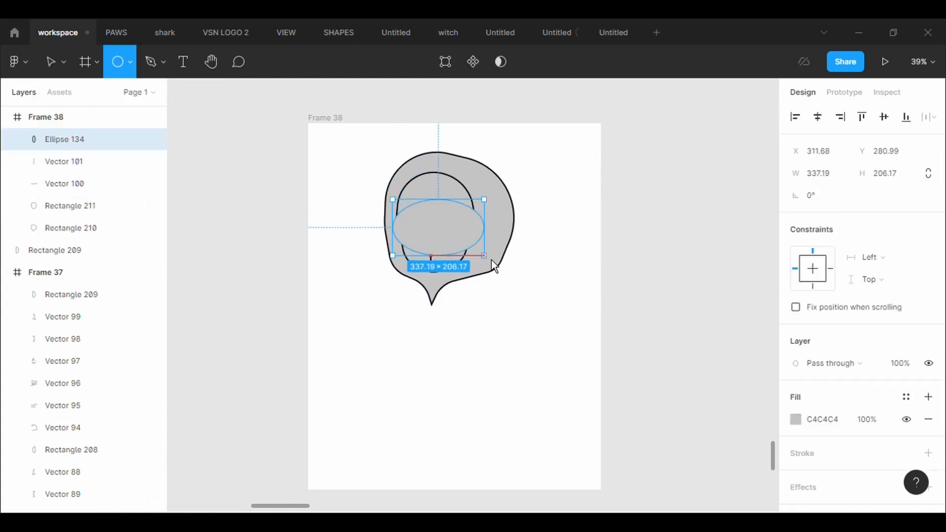
right_click(444, 244)
click(498, 245)
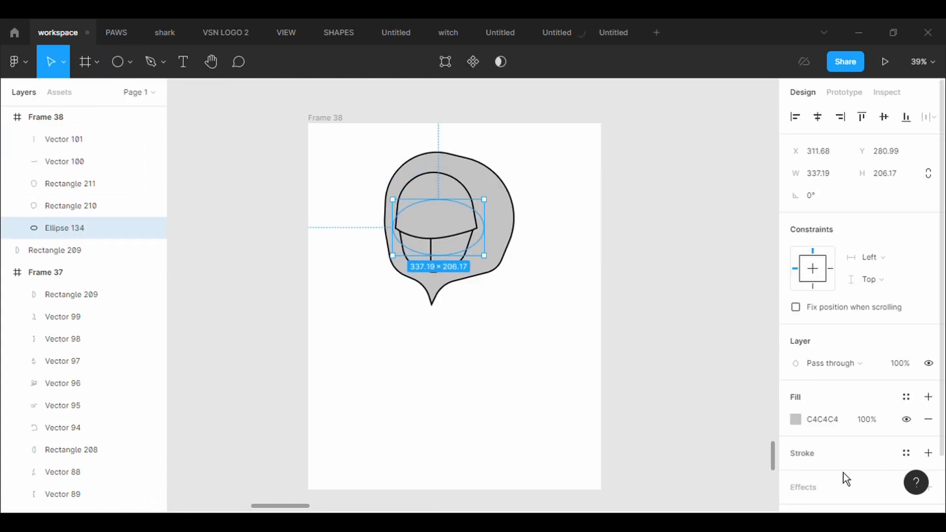
- Give the ellipse a black stroke with a width of 5
click(835, 456)
click(835, 503)
text(5)
key(Return)
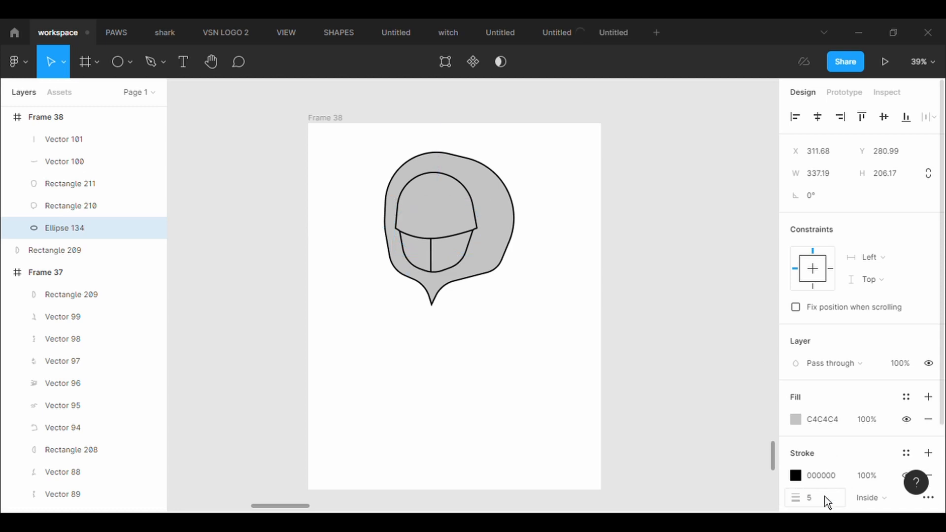
- Send the outer head shape to the back, behind the ellipse
click(500, 190)
right_click(488, 207)
click(519, 245)
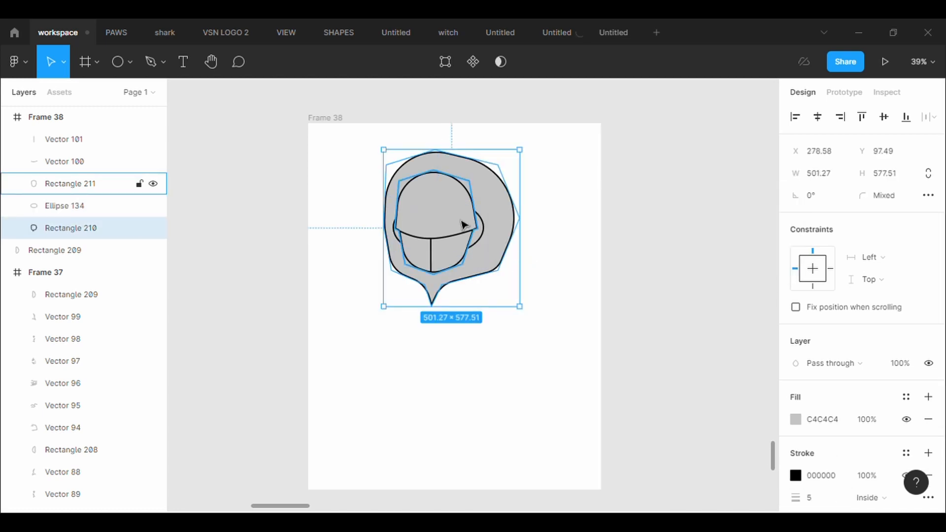
- Heighten the ellipse to about 337 × 363 and nudge it left so it surrounds the inner shape
click(480, 228)
click(450, 64)
click(181, 61)
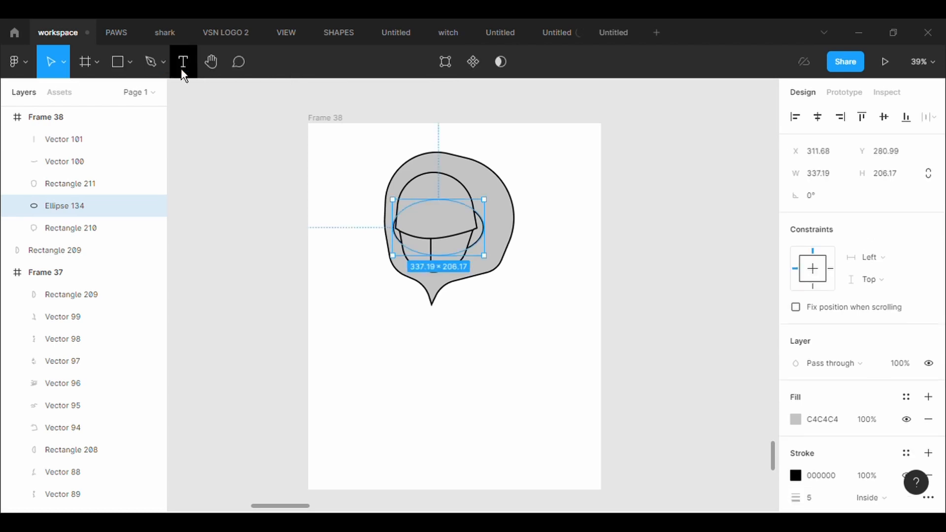
drag(456, 209, 457, 192)
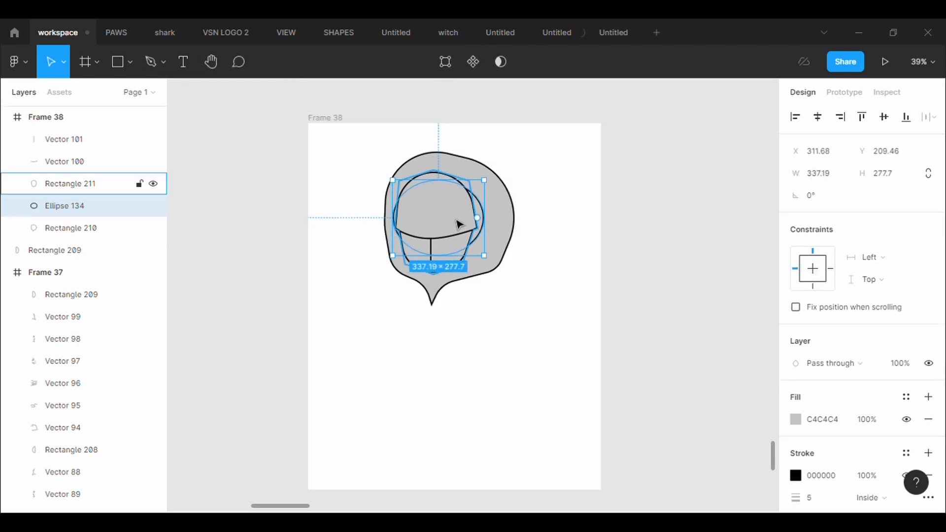
drag(441, 256, 440, 284)
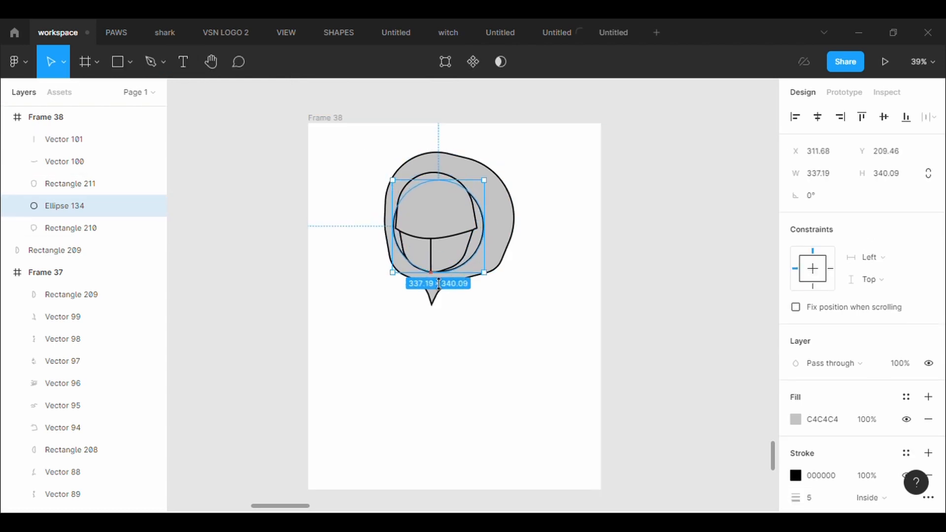
drag(439, 180, 438, 174)
drag(458, 218, 455, 218)
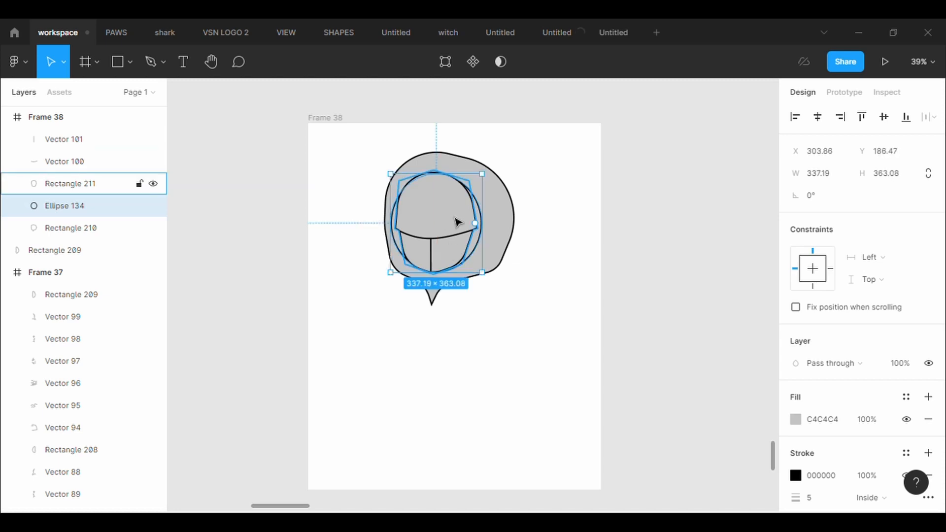
click(445, 62)
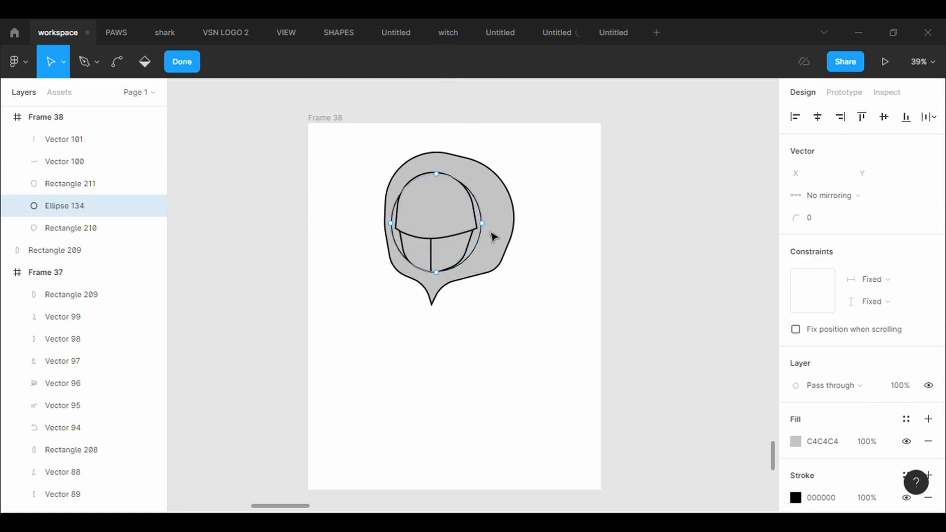
click(524, 327)
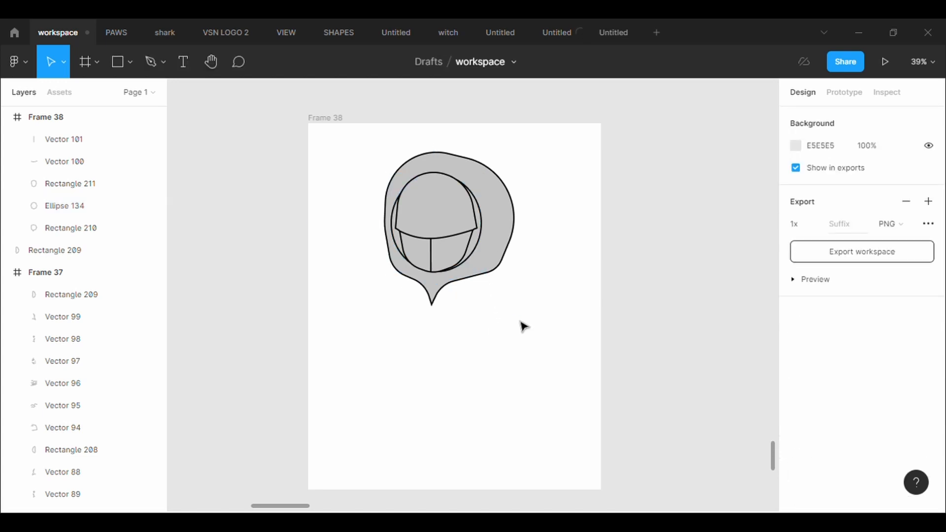
click(482, 231)
click(445, 61)
click(400, 176)
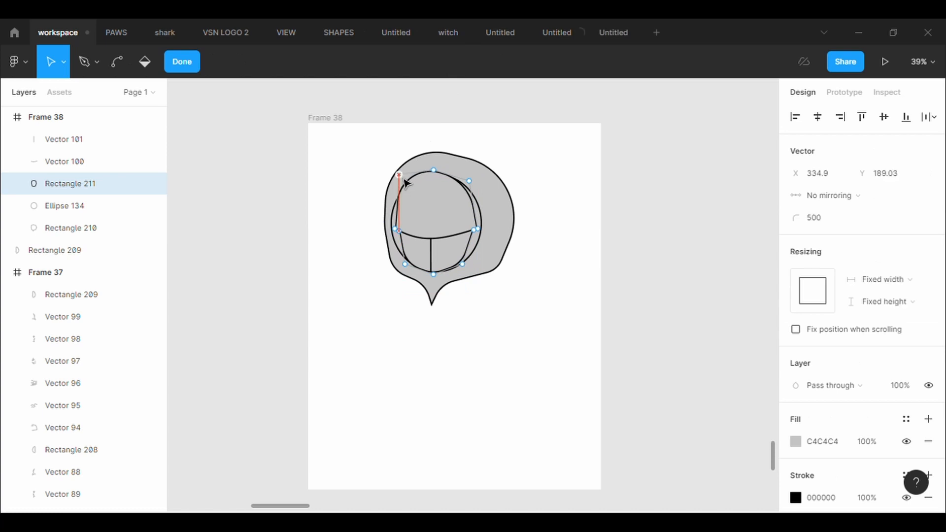
key(ctrl+a)
click(485, 221)
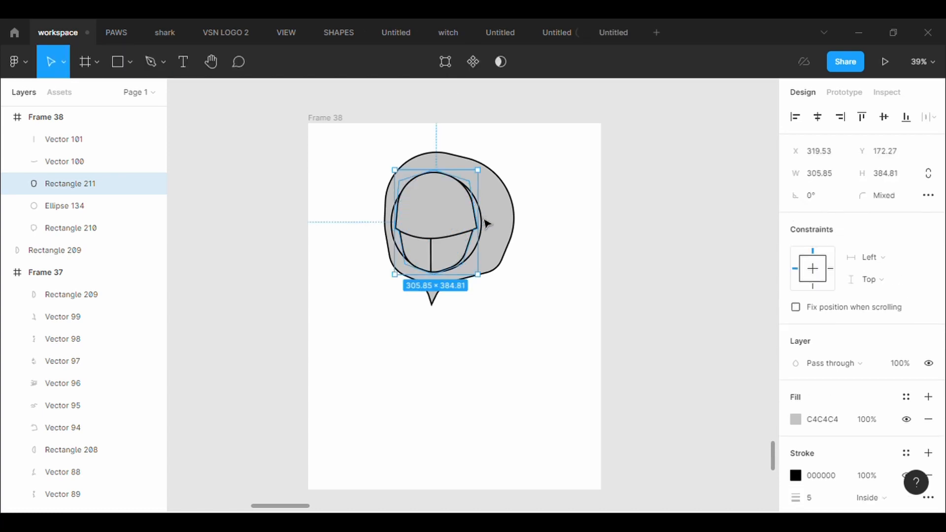
- Edit the ellipse's vector points, moving its top and bottom points left to follow the inner shape's top and bottom
click(485, 221)
double_click(481, 225)
scroll(490, 202, up, 1)
key(Escape)
scroll(490, 202, up, 3)
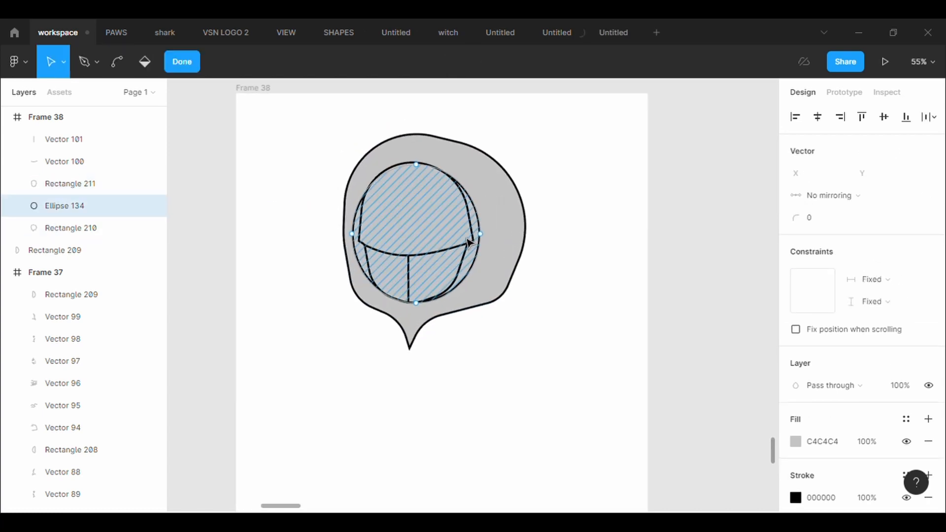
key(Return)
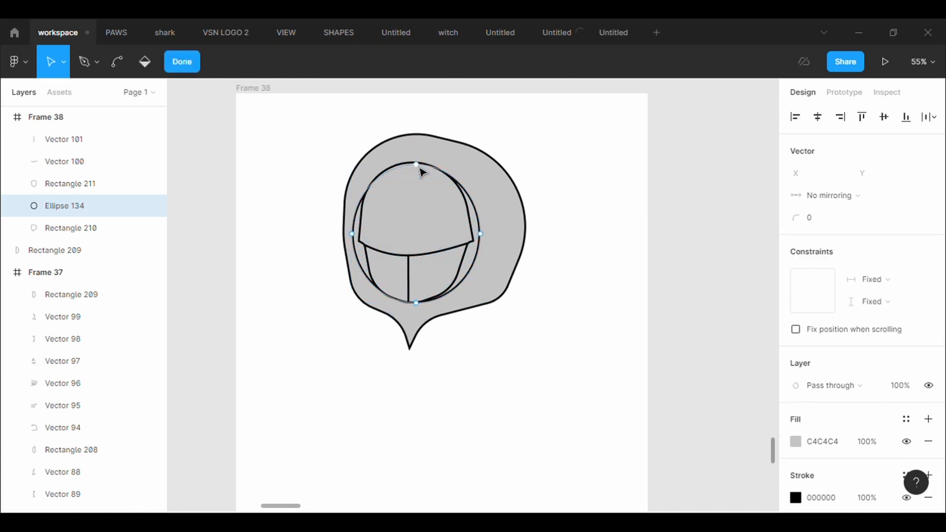
click(411, 164)
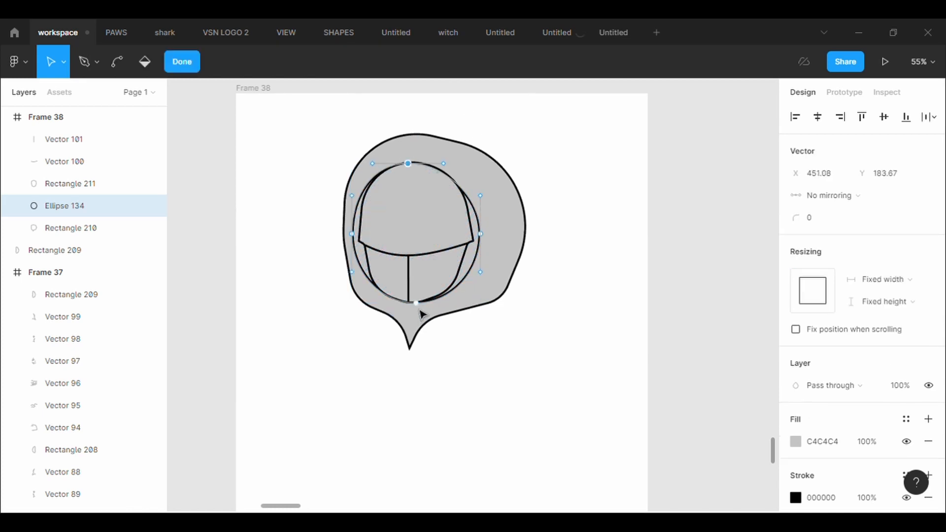
drag(424, 311, 419, 314)
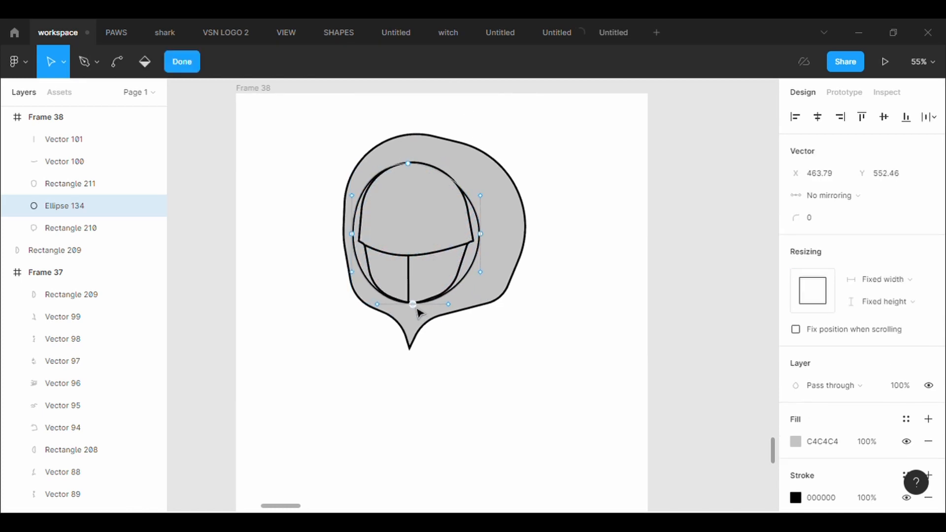
drag(413, 167, 412, 168)
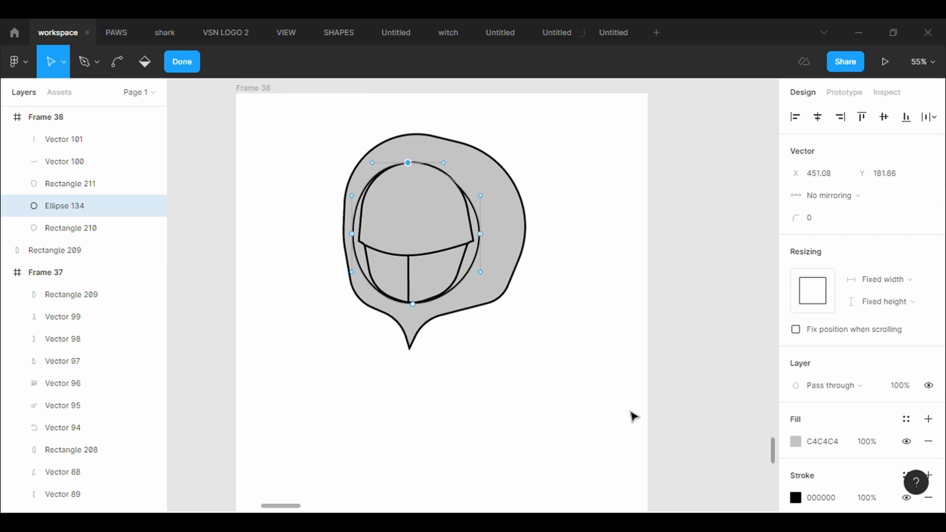
- Pull the ellipse's left and right points inward to fit closely around the inner shape, then finish editing it
drag(479, 240, 359, 240)
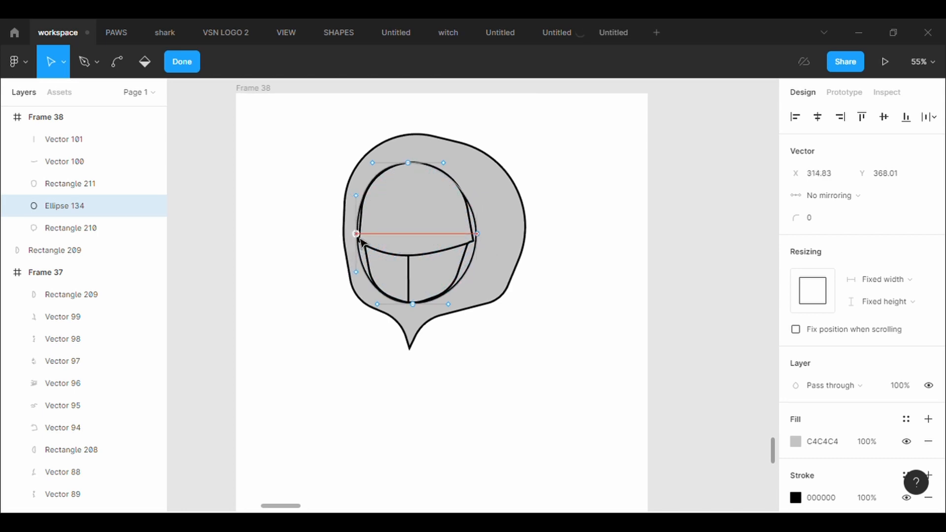
key(Escape)
click(526, 390)
scroll(526, 390, down, 5)
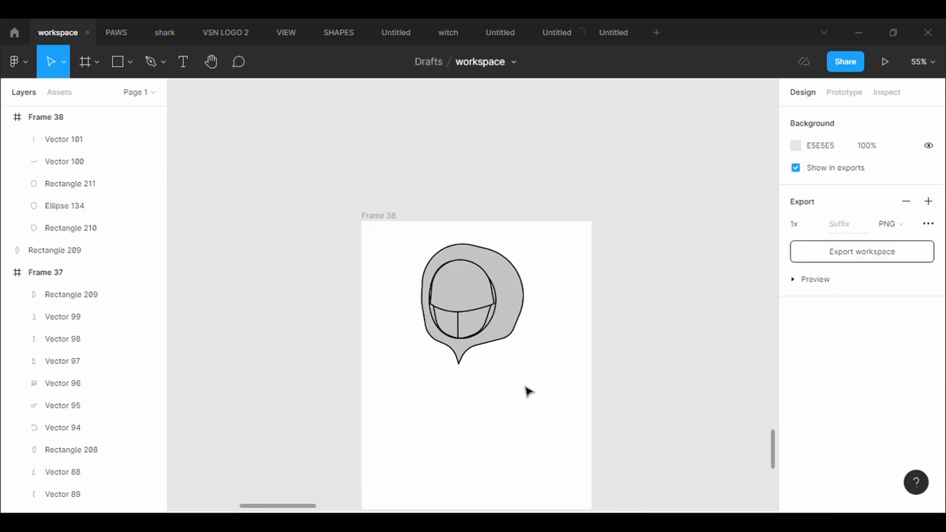
- Draw a rectangle about 576 × 698 under the head and send it behind the head shapes
scroll(528, 391, down, 1)
click(131, 61)
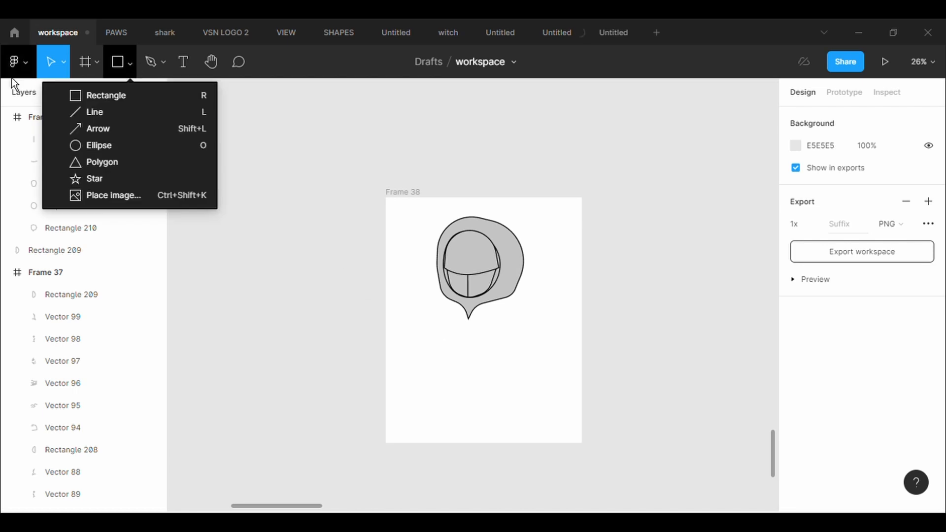
click(106, 97)
mouse_move(432, 292)
mouse_down()
mouse_move(547, 419)
mouse_move(537, 418)
mouse_up()
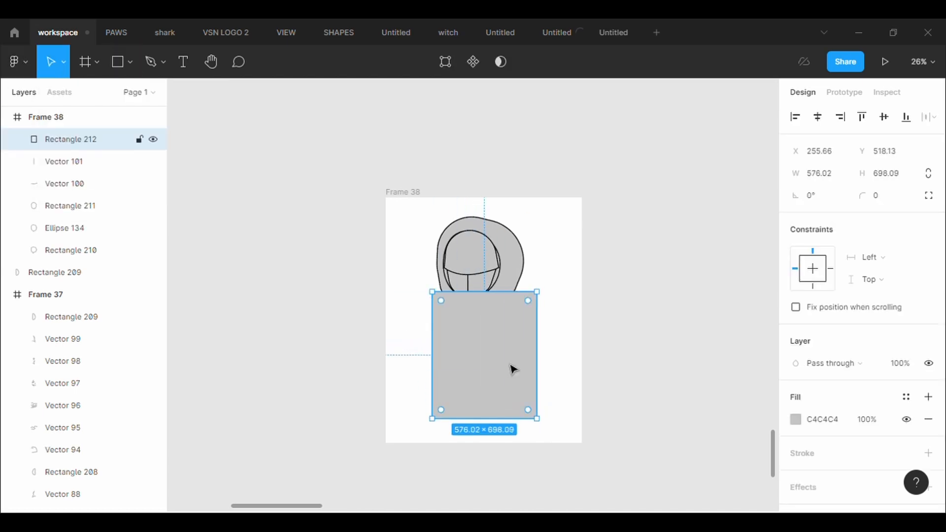
right_click(491, 368)
click(575, 244)
- Add a black stroke of weight 5 to the body rectangle
click(823, 453)
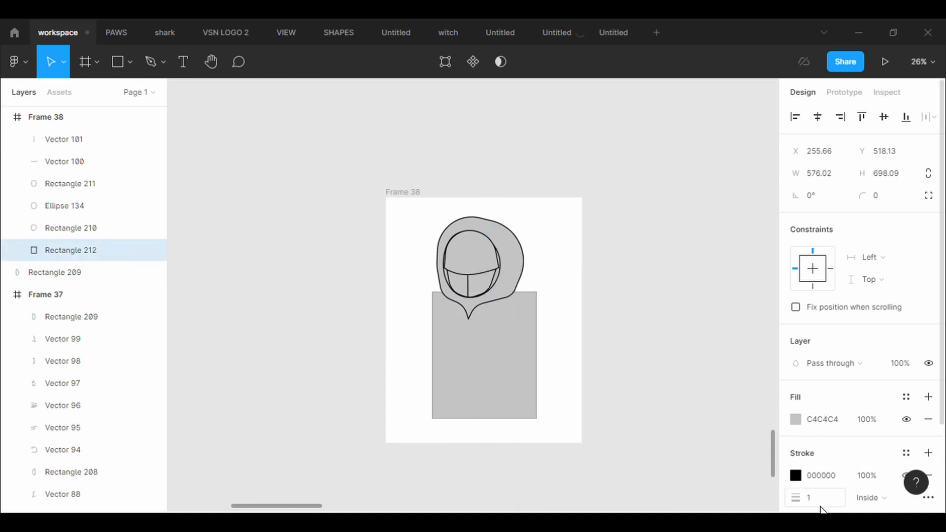
click(821, 503)
text(5)
key(Return)
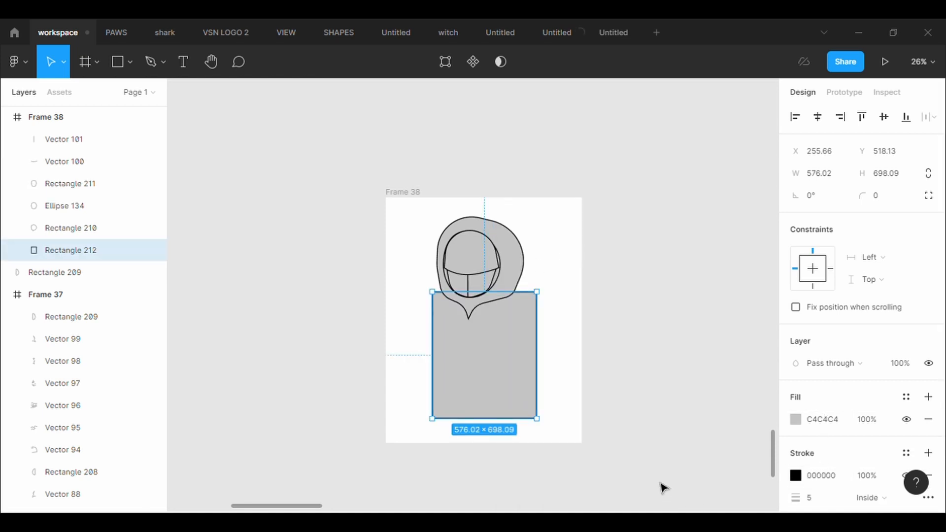
- Edit the body rectangle's points: bring the top corners in to the hood, widen the lower-right corner and pull the bottom midpoint down
key(Return)
scroll(540, 247, up, 5)
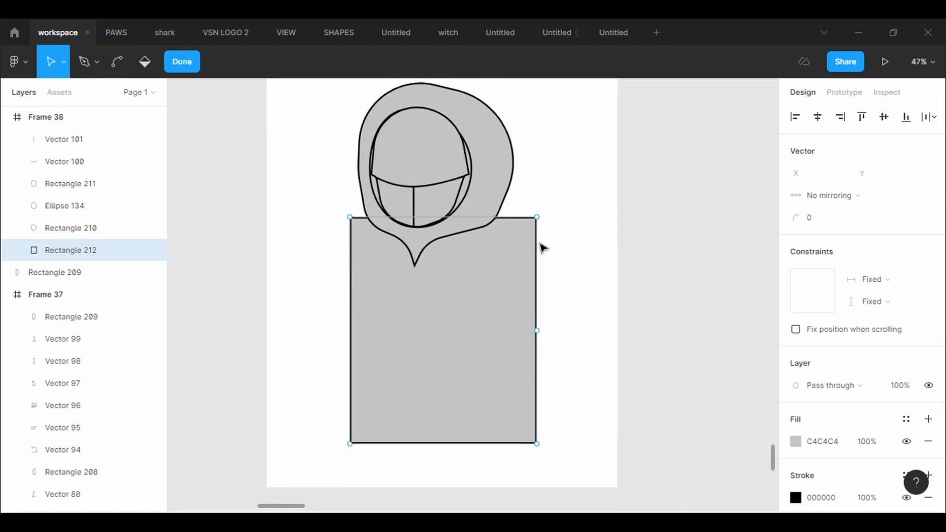
scroll(556, 231, down, 1)
drag(536, 198, 500, 194)
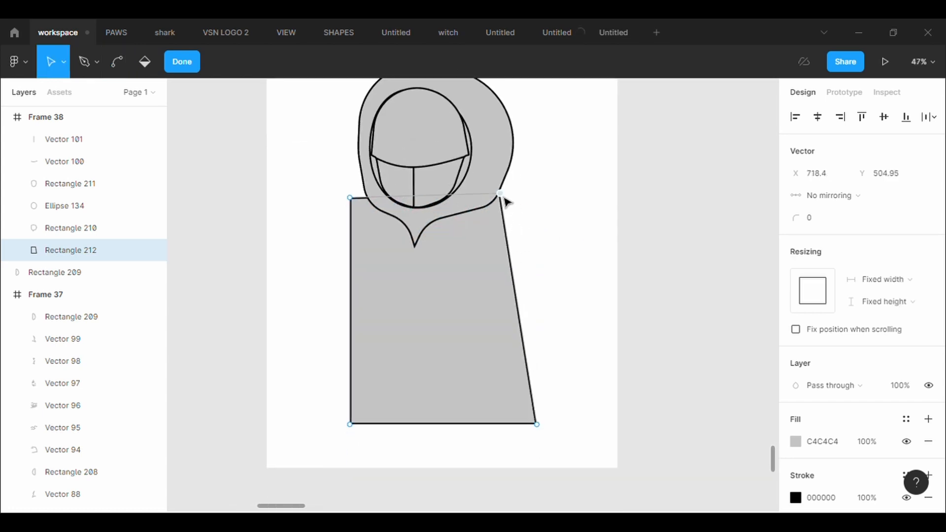
drag(518, 310, 573, 432)
drag(350, 198, 369, 200)
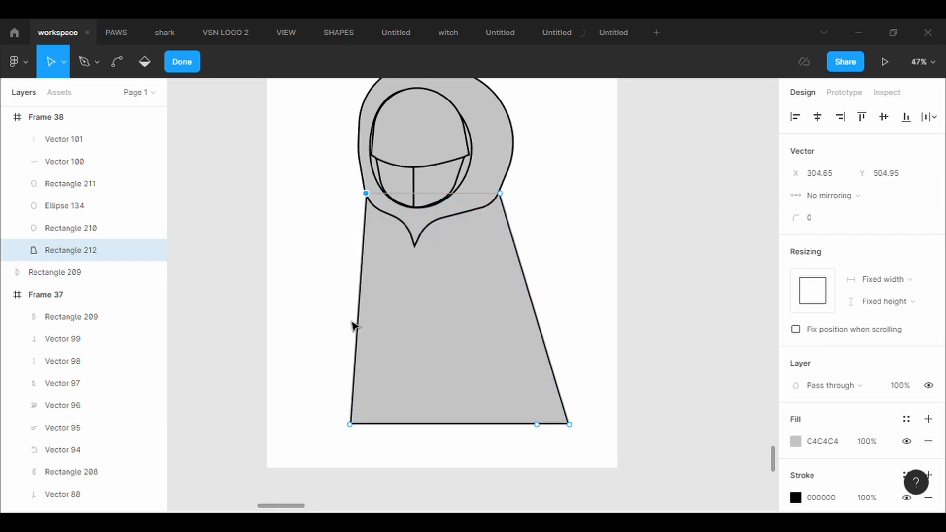
drag(445, 428, 453, 446)
drag(539, 430, 572, 430)
- Round the body's bottom middle point with radius 500 and both lower corners with radius 100
click(450, 441)
click(825, 224)
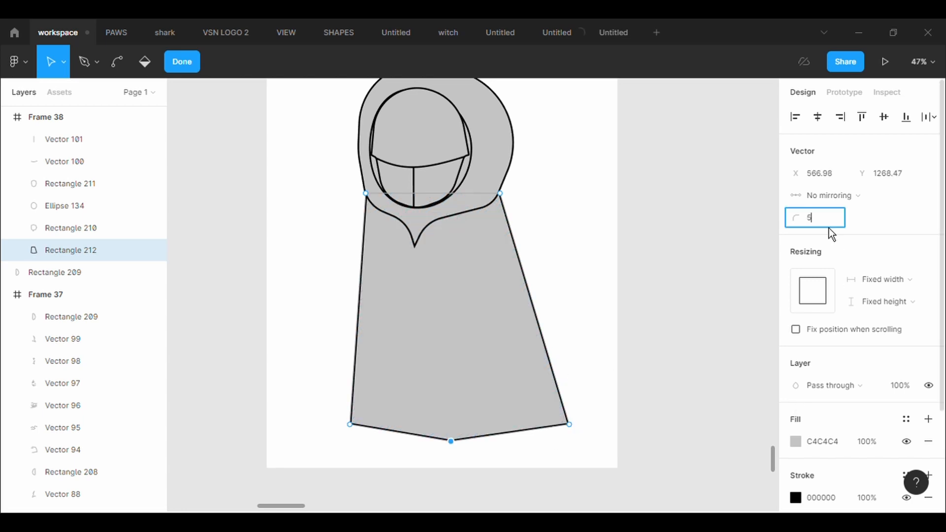
text(500)
key(Return)
click(350, 424)
click(829, 222)
click(569, 424)
click(825, 225)
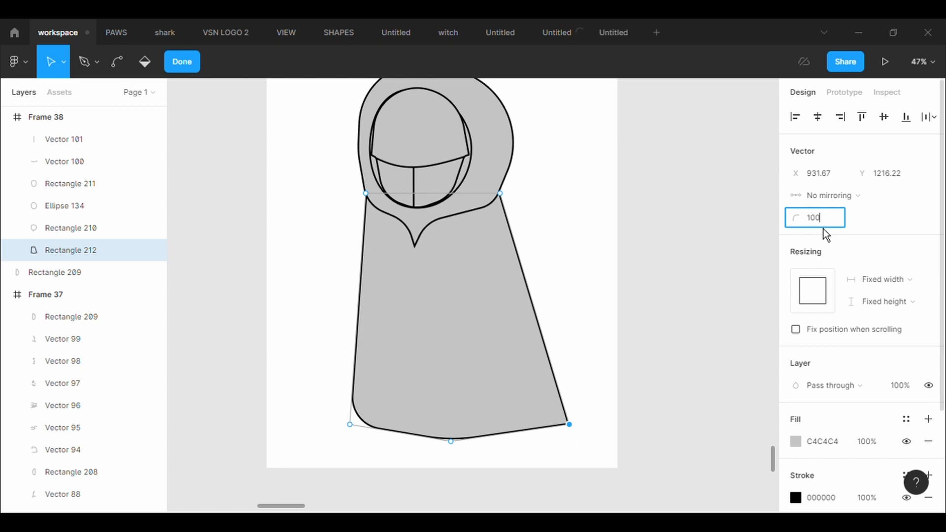
text(100)
key(Return)
- Lower the body's bottom middle point, bend both sides outward into curves, and finish editing the shape
drag(450, 441, 447, 455)
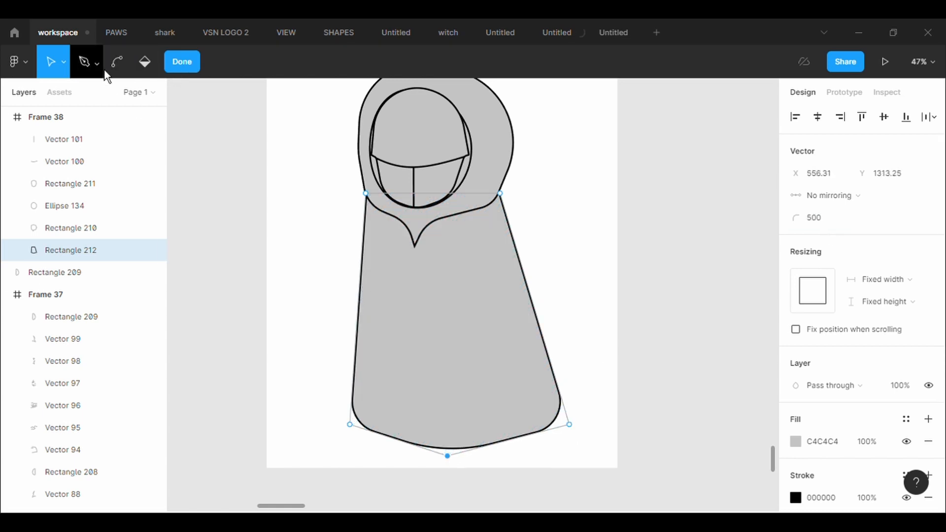
click(117, 61)
drag(356, 312, 340, 309)
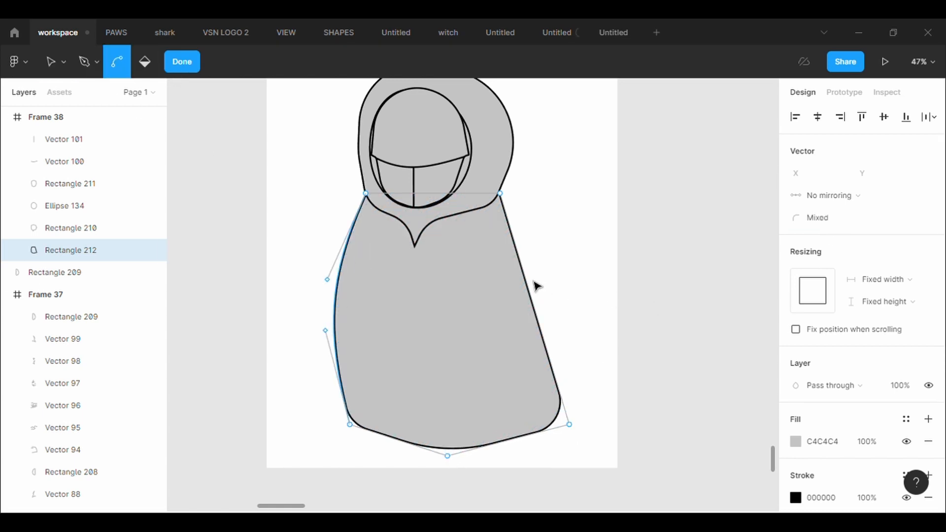
drag(534, 284, 554, 276)
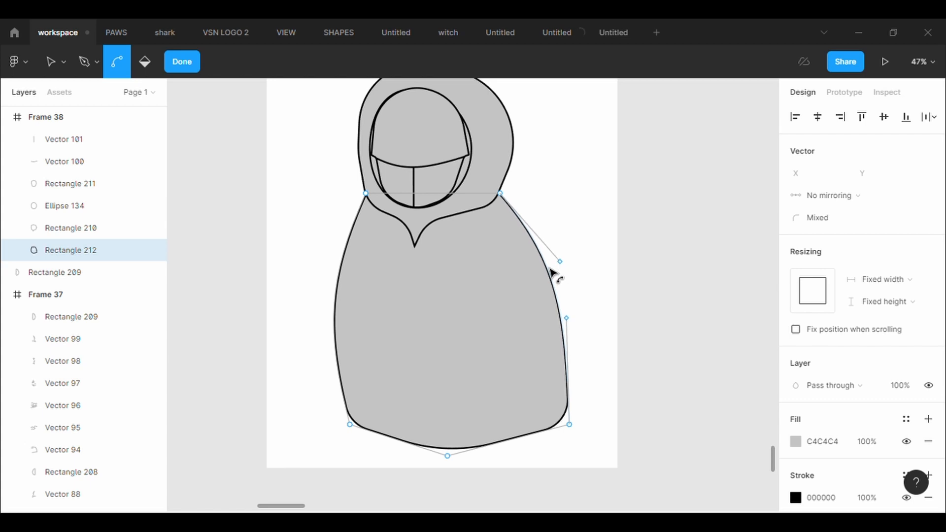
click(194, 71)
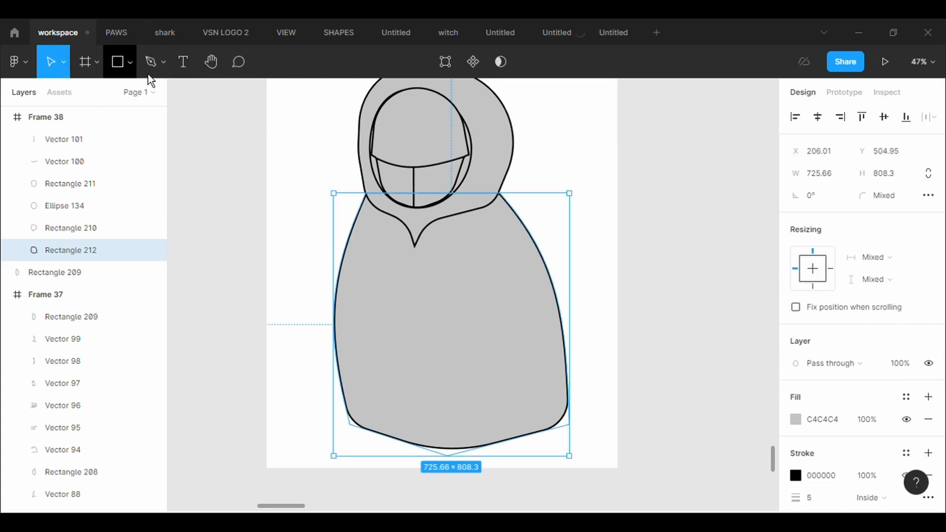
- Draw a closed sleeve outline with the Pen tool from the hood's lower right edge to below the body's lower-right corner
click(151, 61)
scroll(526, 301, up, 2)
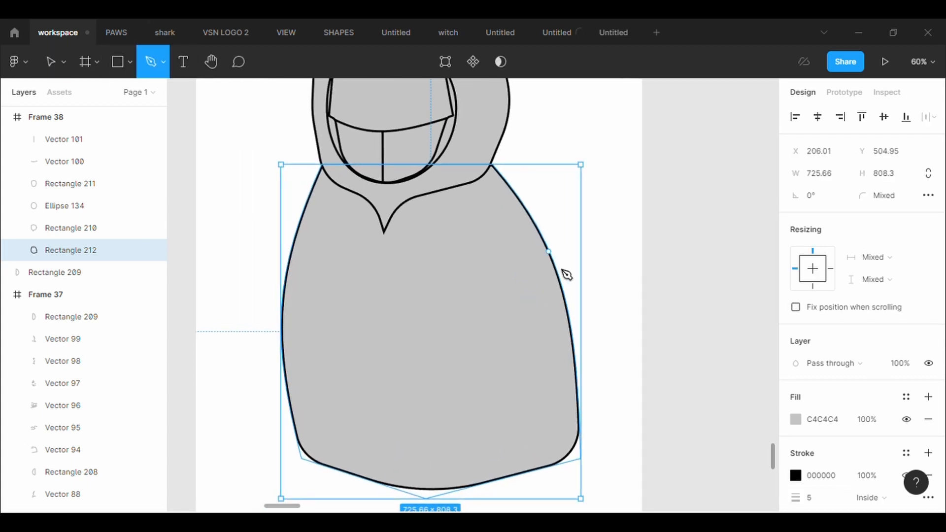
click(488, 160)
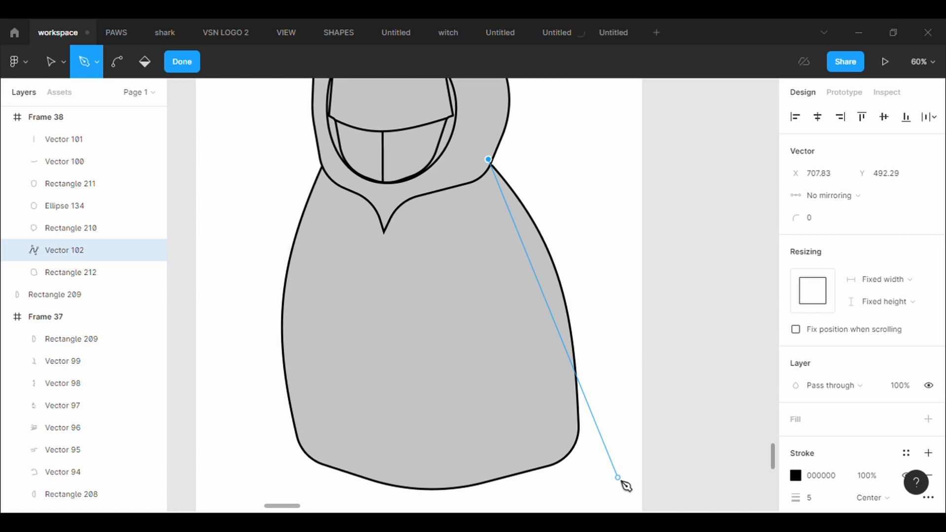
click(626, 477)
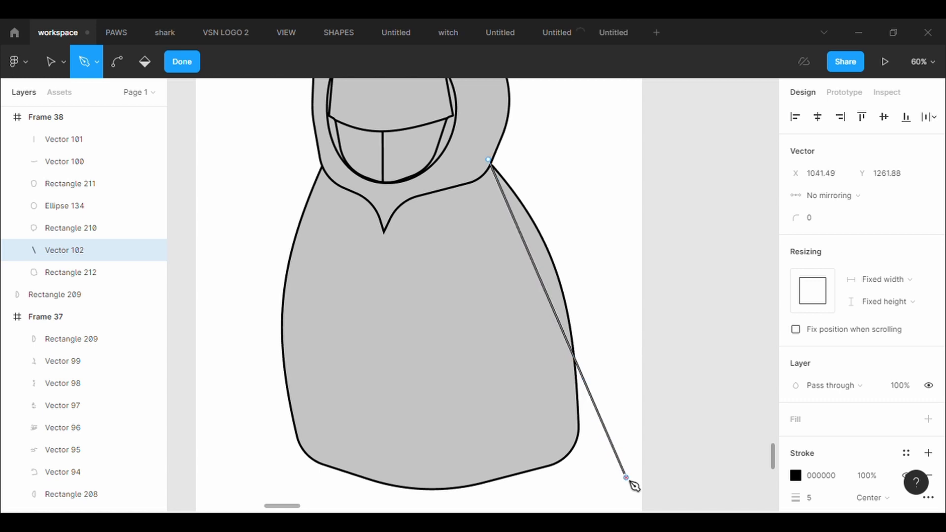
click(544, 503)
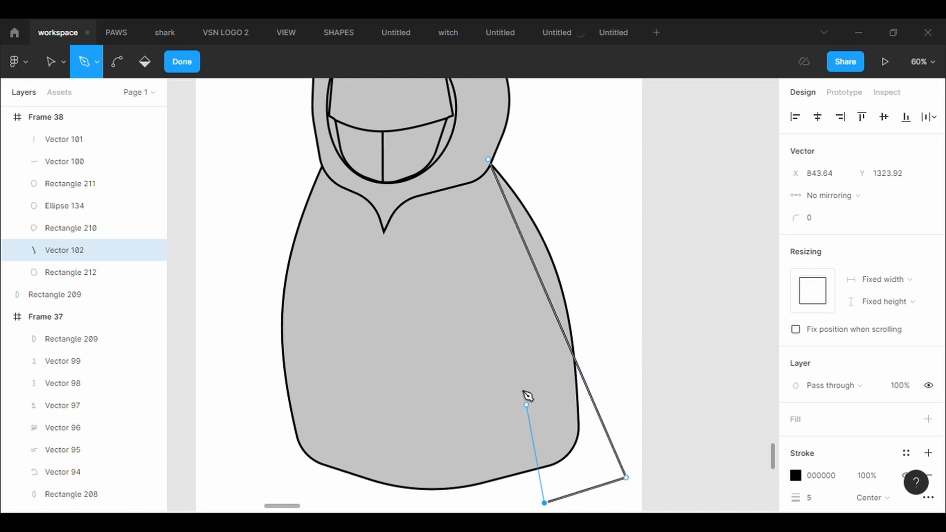
click(462, 279)
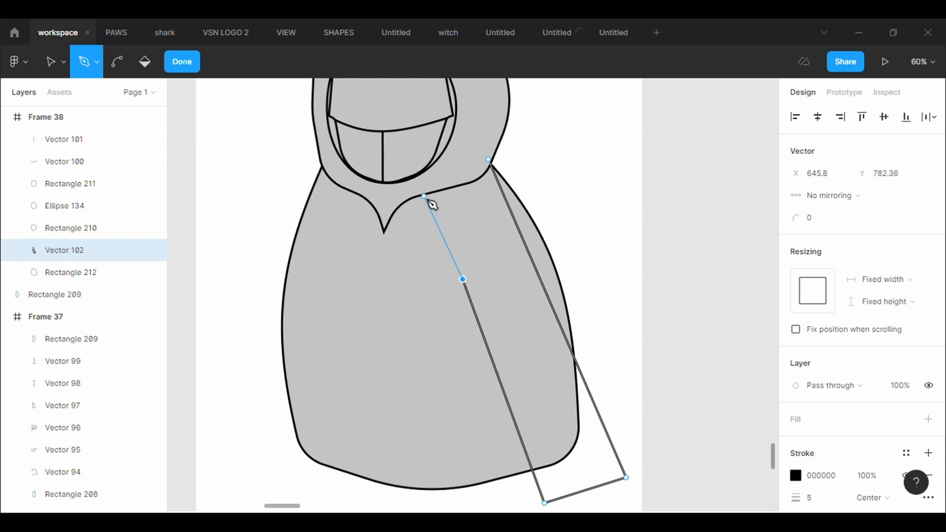
click(427, 182)
click(489, 160)
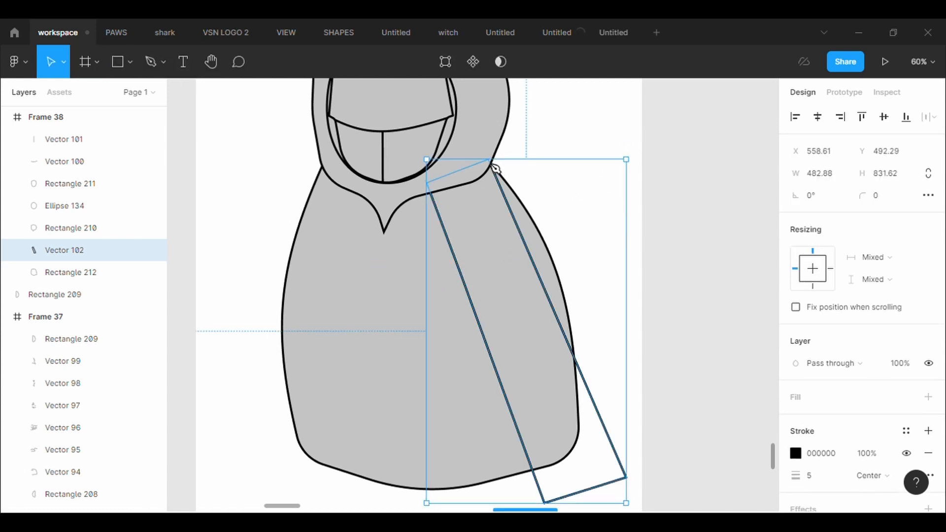
- Bend the sleeve's outer edge outward past the body's side and remove the extra point midway along its inner edge
click(116, 61)
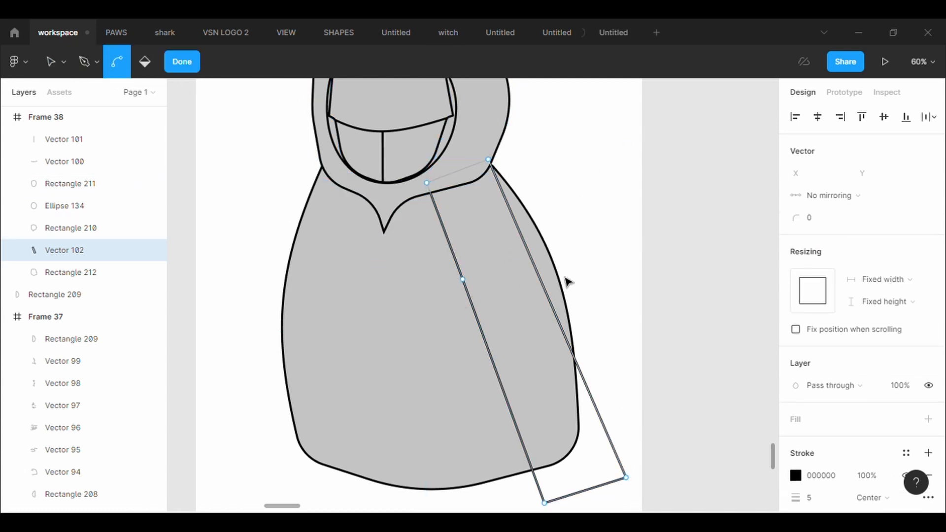
drag(559, 278, 563, 269)
scroll(563, 268, down, 3)
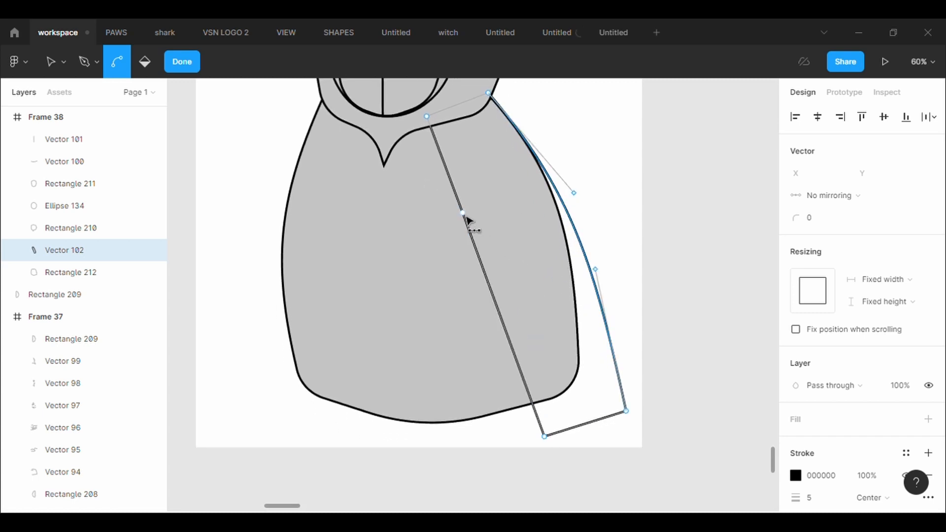
drag(464, 214, 443, 147)
key(ctrl+z)
click(194, 63)
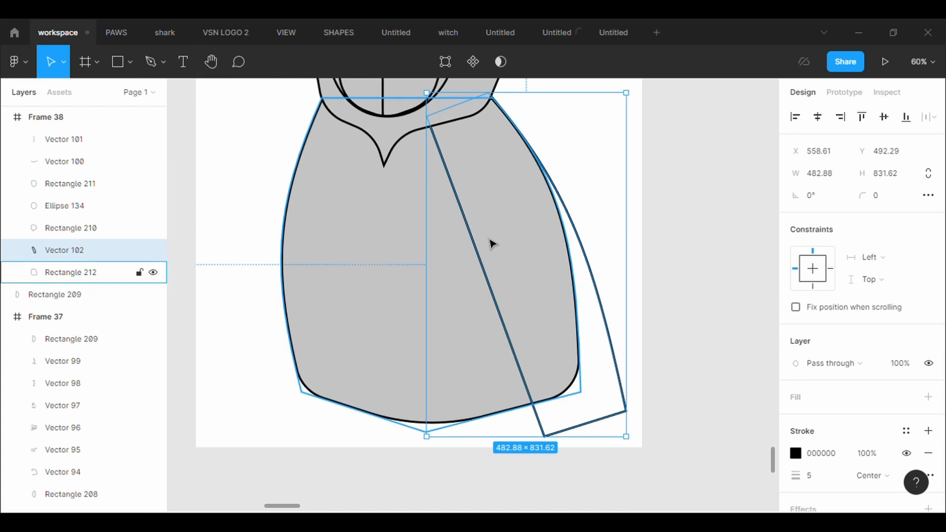
- Bend the sleeve's inner edge outward so it runs roughly parallel to the curved outer edge
click(445, 62)
click(427, 116)
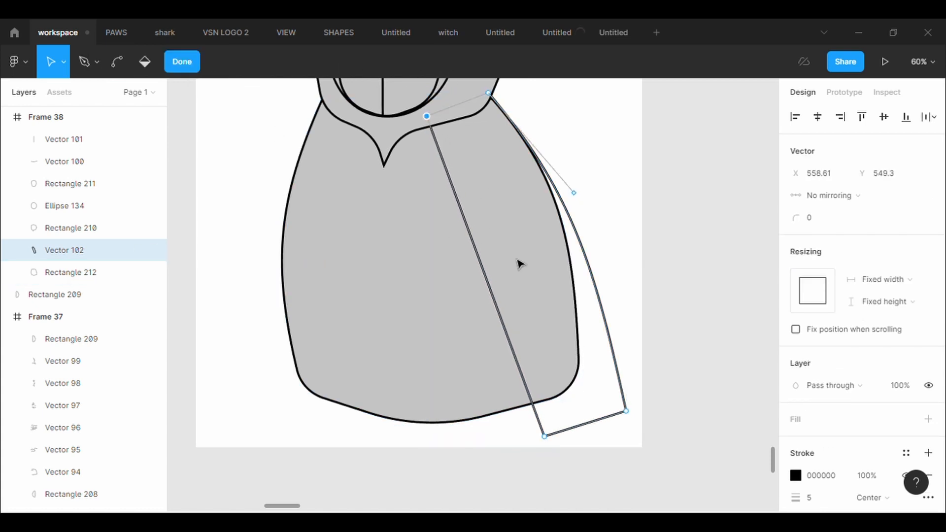
click(117, 62)
drag(492, 270, 506, 272)
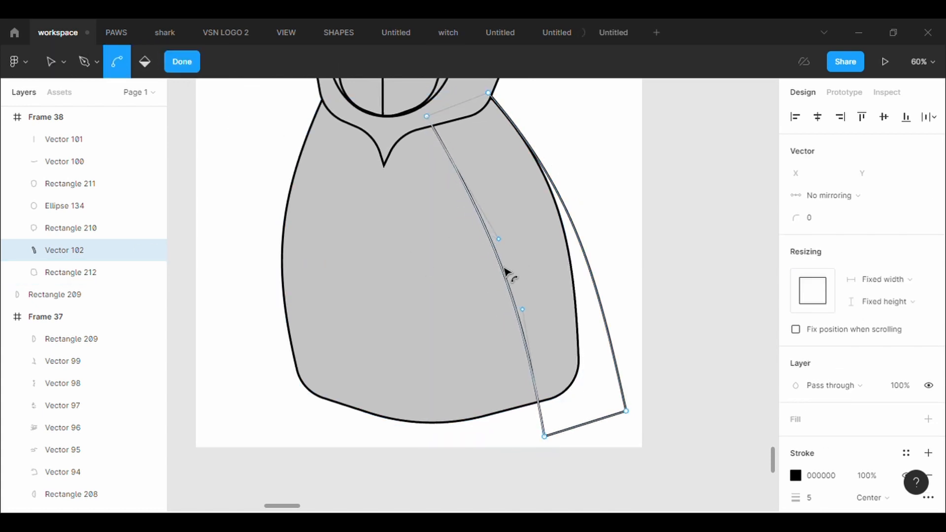
scroll(662, 349, down, 1)
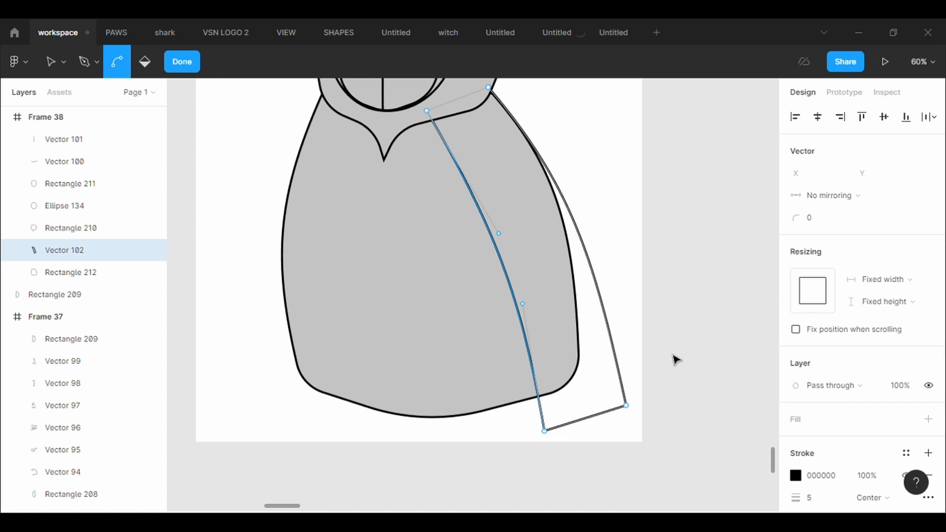
- Give the sleeve a C4C4C4 fill and finish editing it, keeping its lower corner in place
click(834, 425)
scroll(686, 439, down, 5)
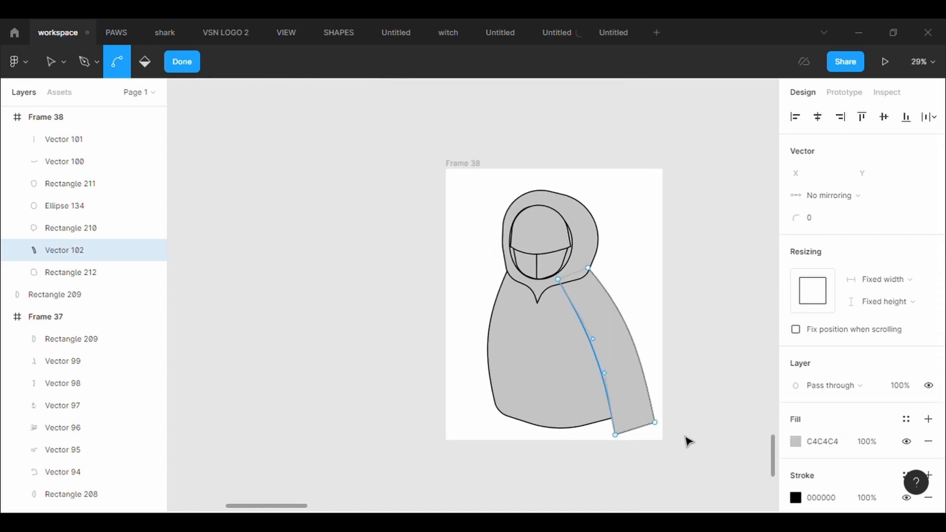
drag(618, 433, 607, 426)
key(ctrl+z)
click(190, 63)
- Round both lower corners of the sleeve with a radius of 100 and finish editing it
key(Return)
scroll(635, 290, up, 3)
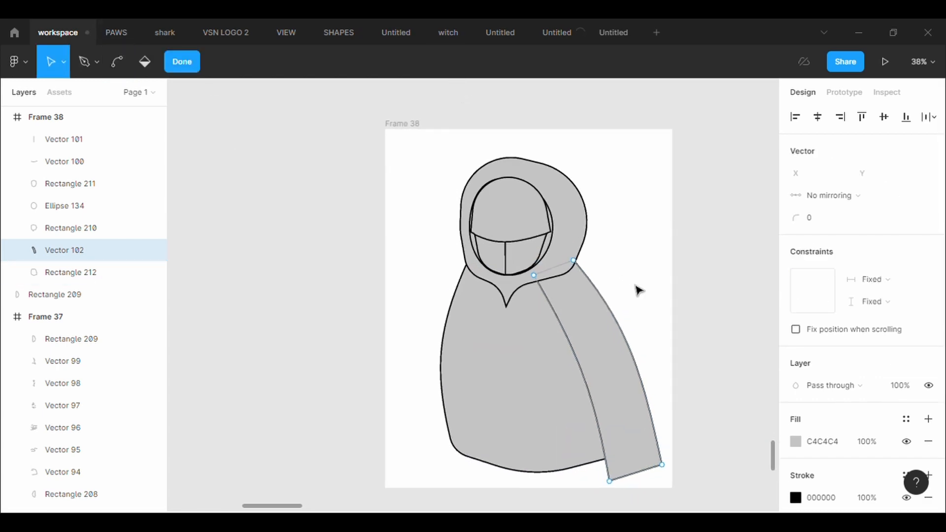
click(609, 415)
click(833, 222)
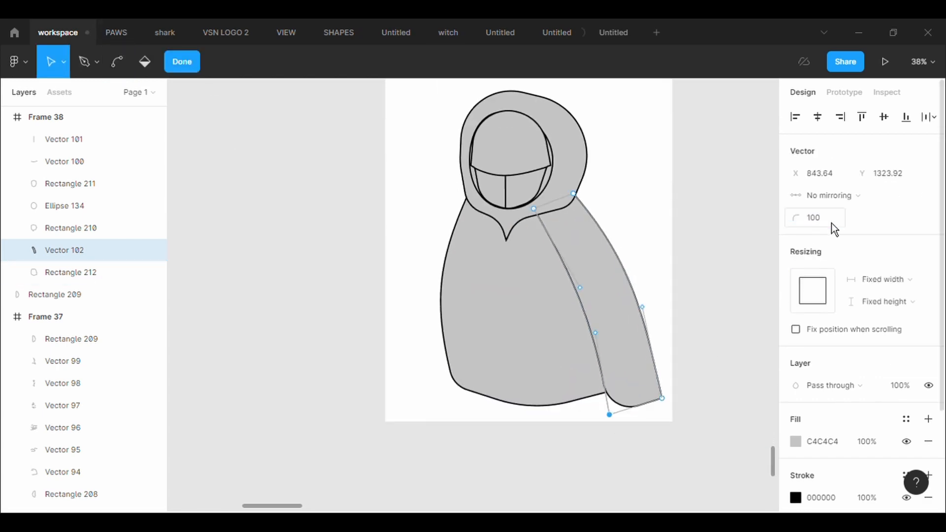
click(662, 398)
click(820, 228)
text(100)
key(Return)
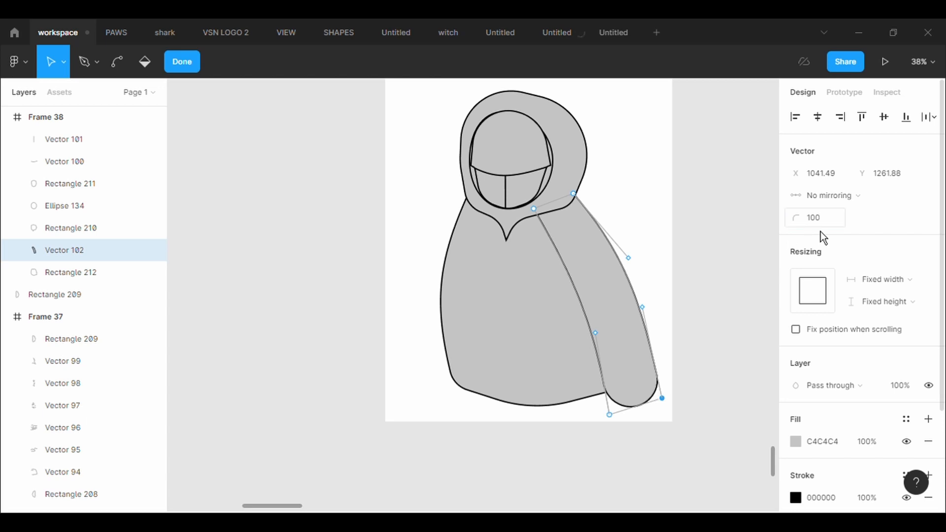
click(185, 63)
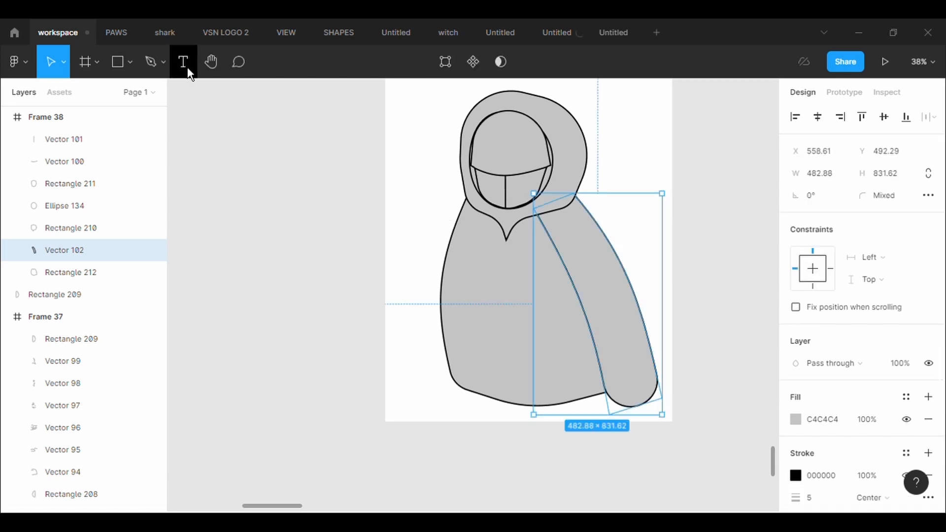
- Draw a rectangle about 308 × 259 over the chest and sleeve, and layer it behind the sleeve but above the body
key(r)
drag(523, 242, 616, 325)
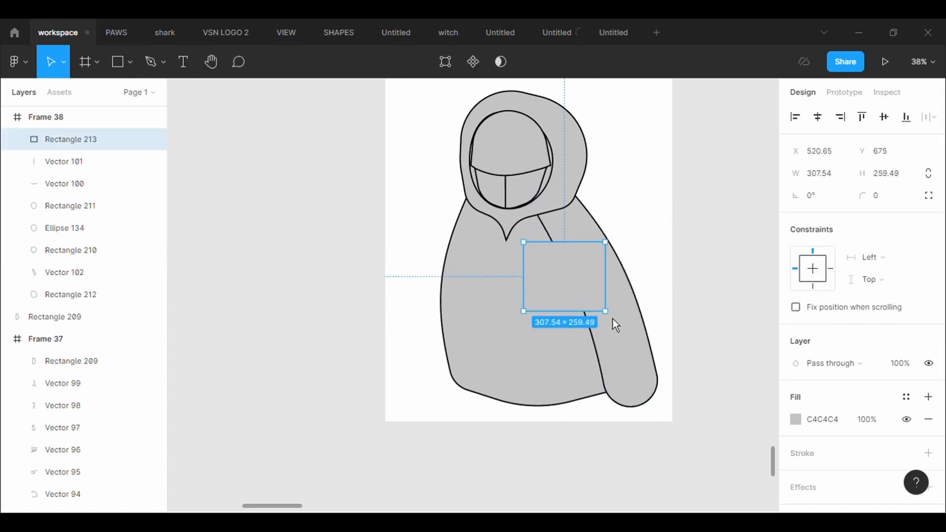
right_click(596, 275)
click(631, 247)
right_click(507, 270)
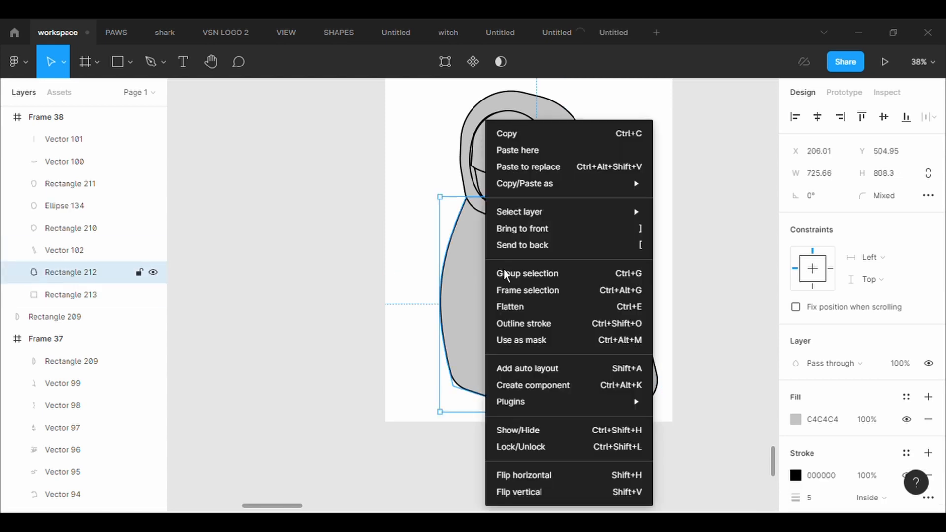
click(512, 245)
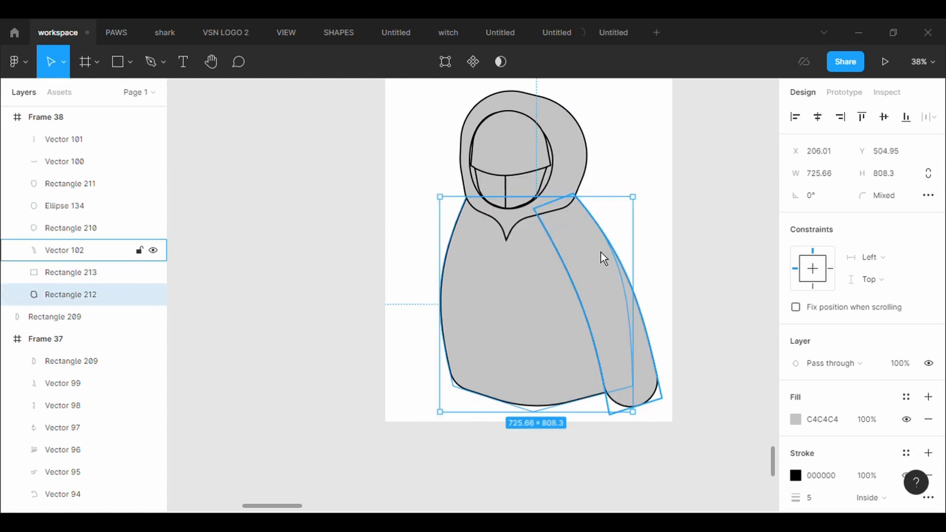
- Bring the chest rectangle to the front of all shapes in the frame
click(555, 299)
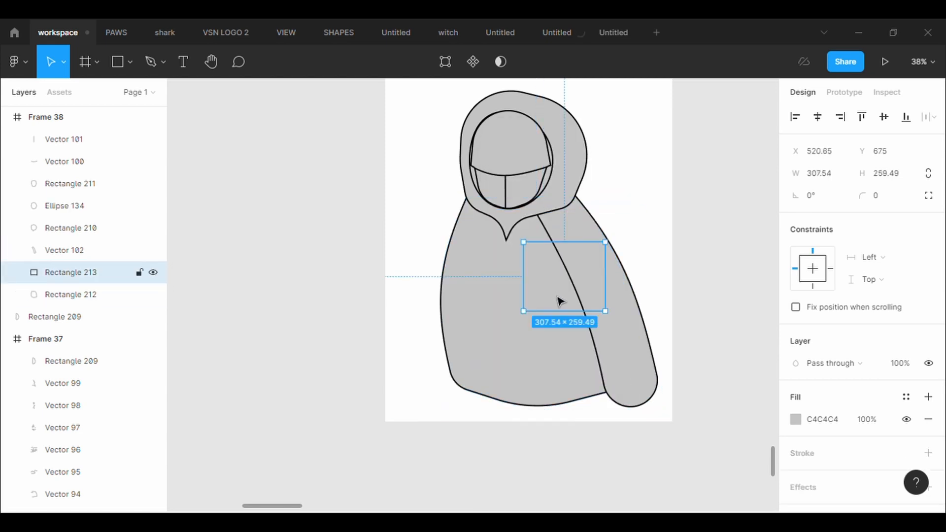
right_click(547, 297)
click(604, 232)
- Try bringing the hood shape to the front, and undo the reordering
click(577, 196)
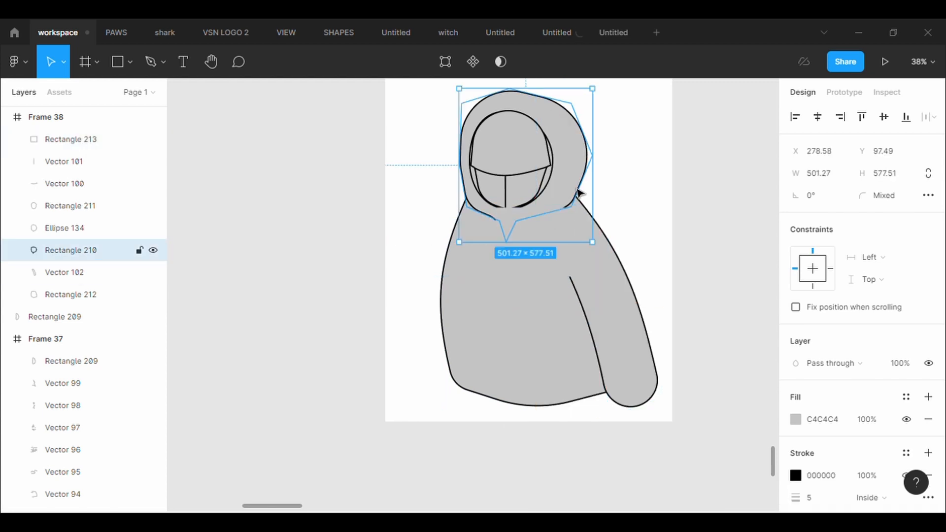
right_click(566, 197)
click(605, 229)
key(ctrl+z)
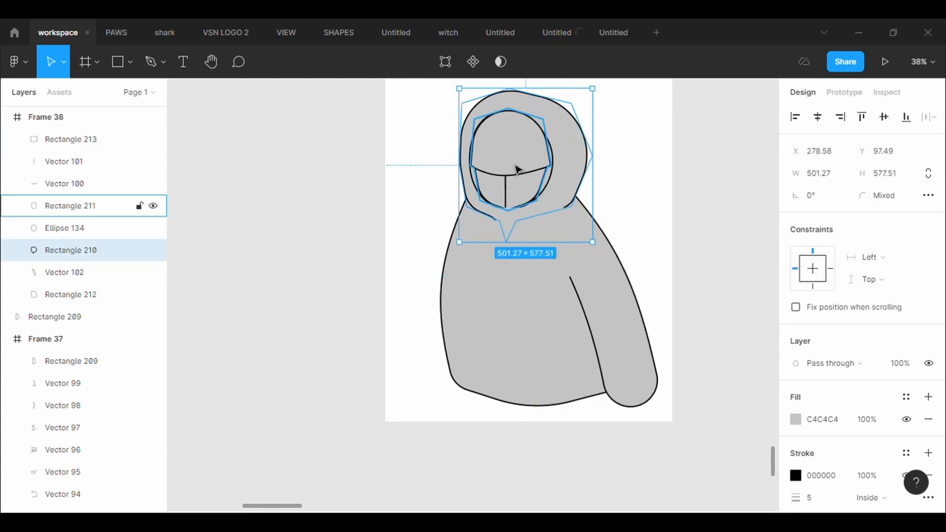
key(ctrl+z)
drag(600, 205, 482, 152)
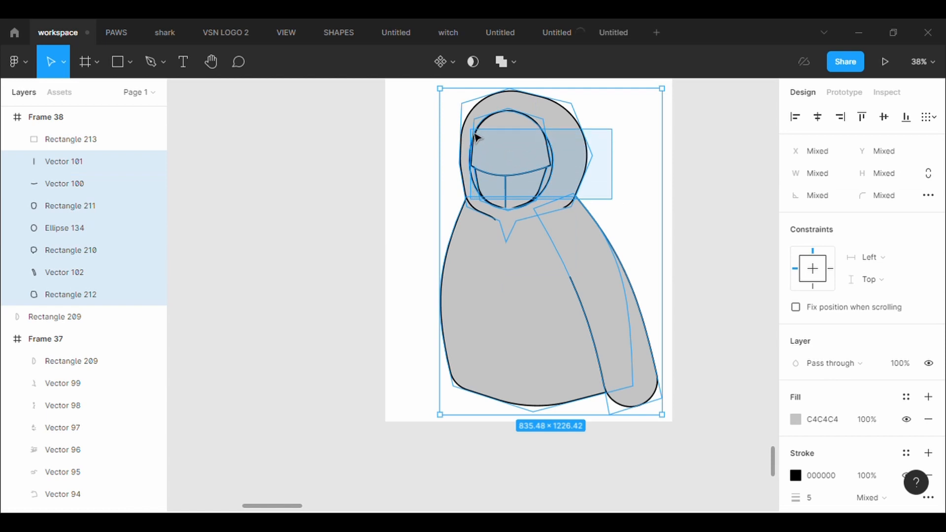
right_click(463, 117)
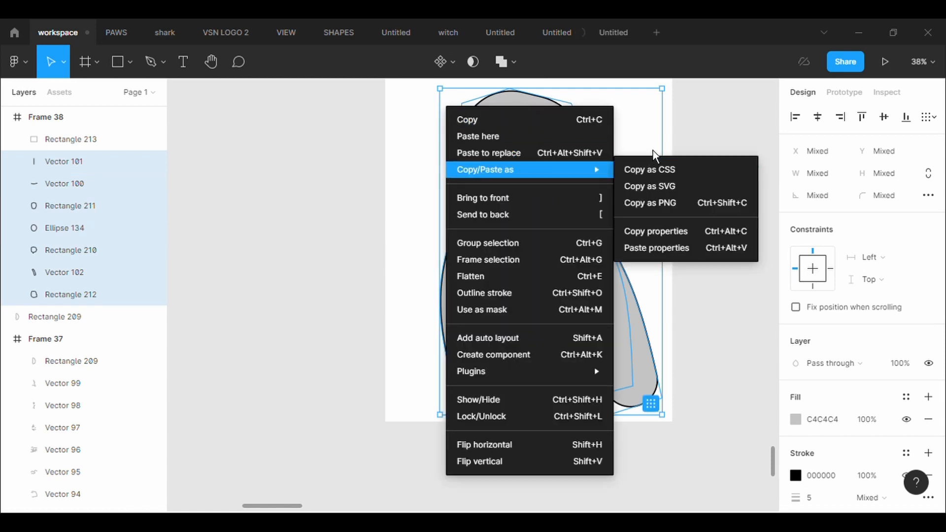
click(651, 153)
click(530, 252)
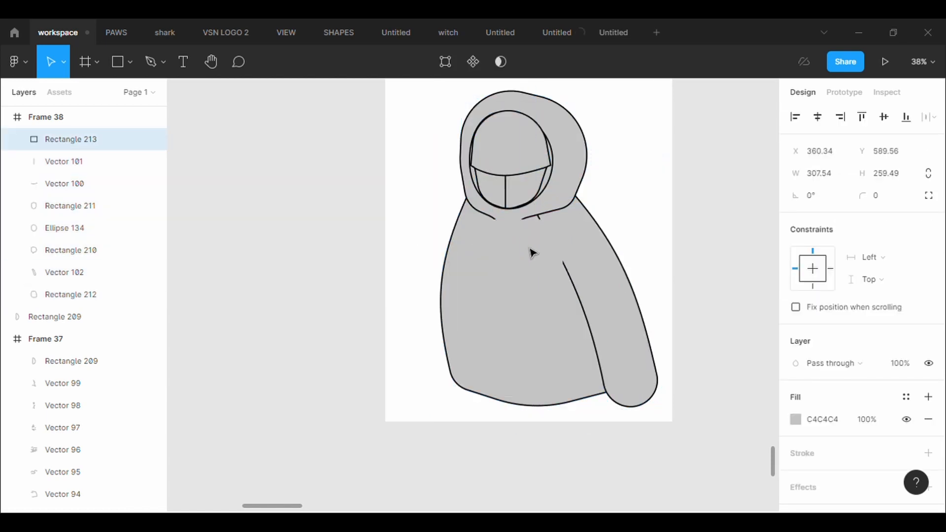
- Try moving the hood shape above the chest rectangle in the layer order, and undo it
click(575, 215)
right_click(583, 182)
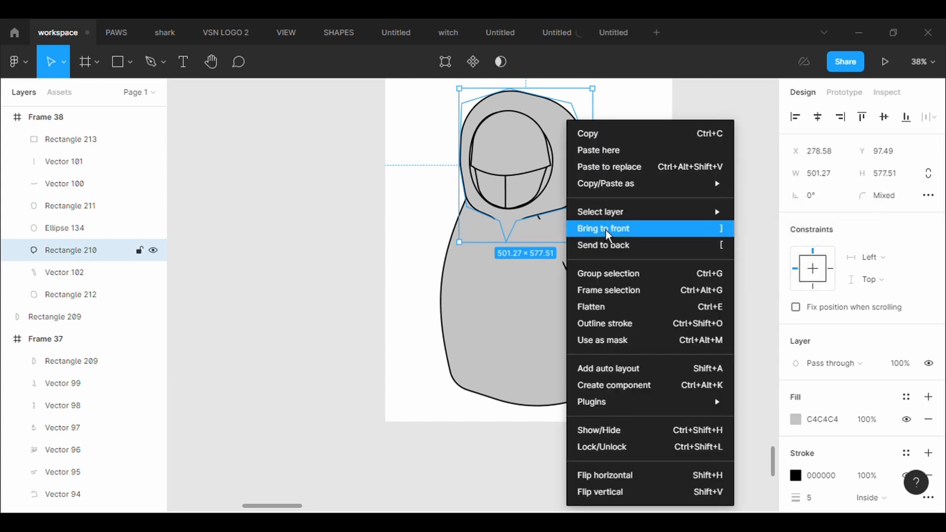
click(605, 230)
key(ctrl+z)
- Bring the hood, face ellipse, face shape and curved face line together to the front of the frame
drag(664, 135, 519, 182)
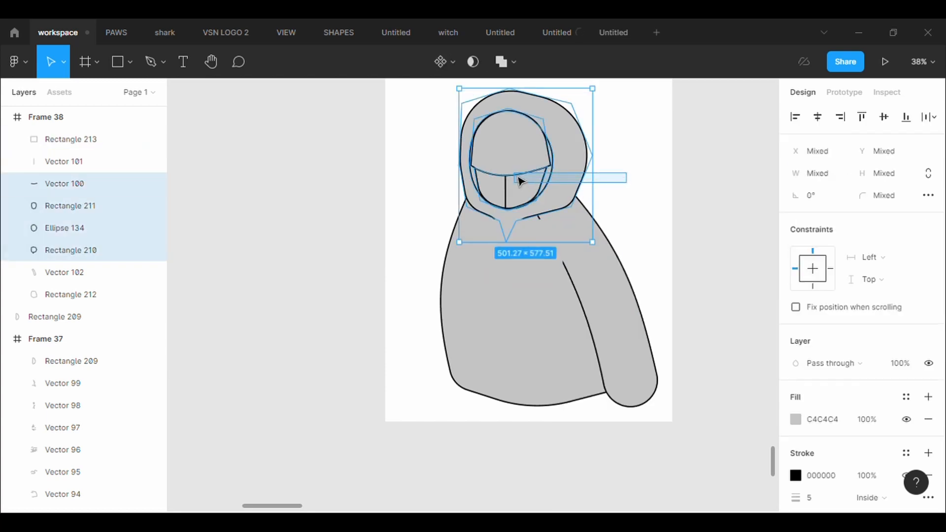
right_click(519, 182)
click(545, 238)
- Reposition the chest rectangle below the hood and pull its lower right corner up toward the sleeve, making it about 374 × 375
click(529, 255)
drag(527, 251, 594, 311)
key(Return)
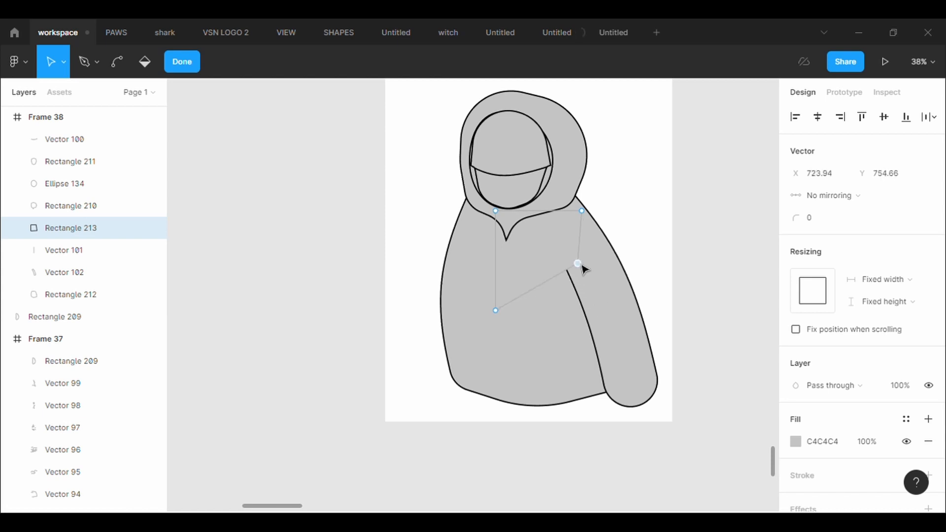
key(Escape)
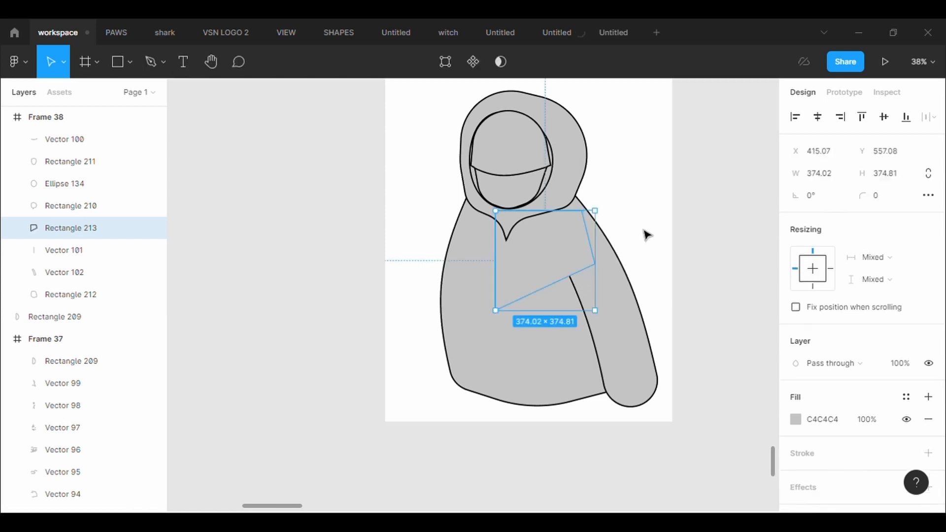
click(643, 235)
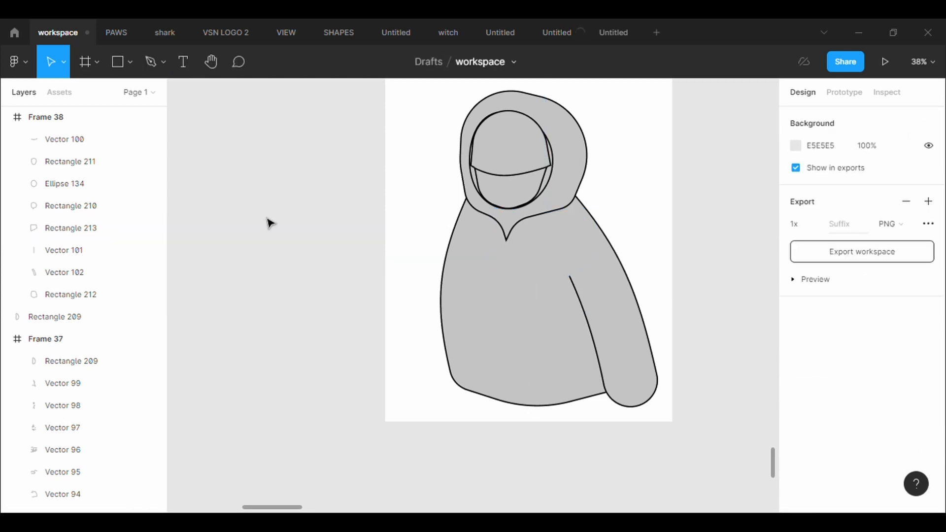
- Bend the outer edge of the right sleeve outward into a fuller curve with the Bend tool
click(163, 75)
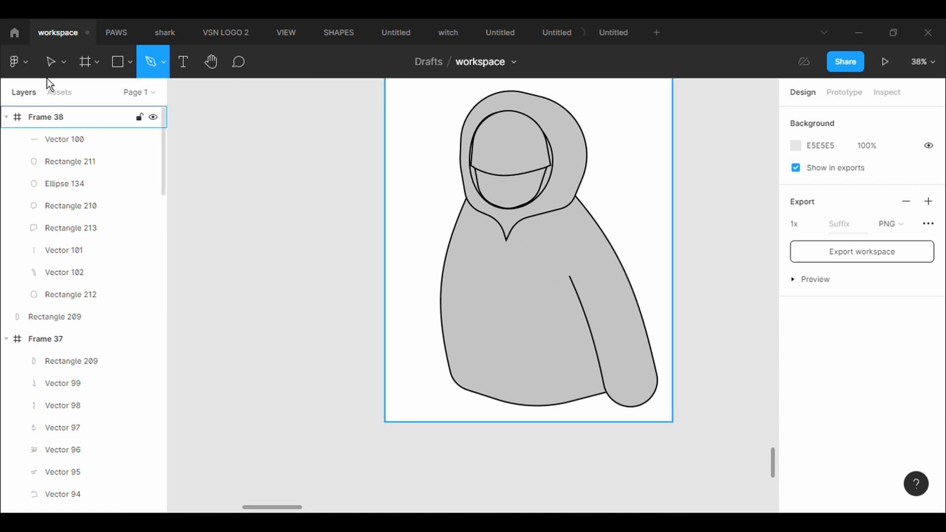
click(51, 61)
click(651, 344)
key(Return)
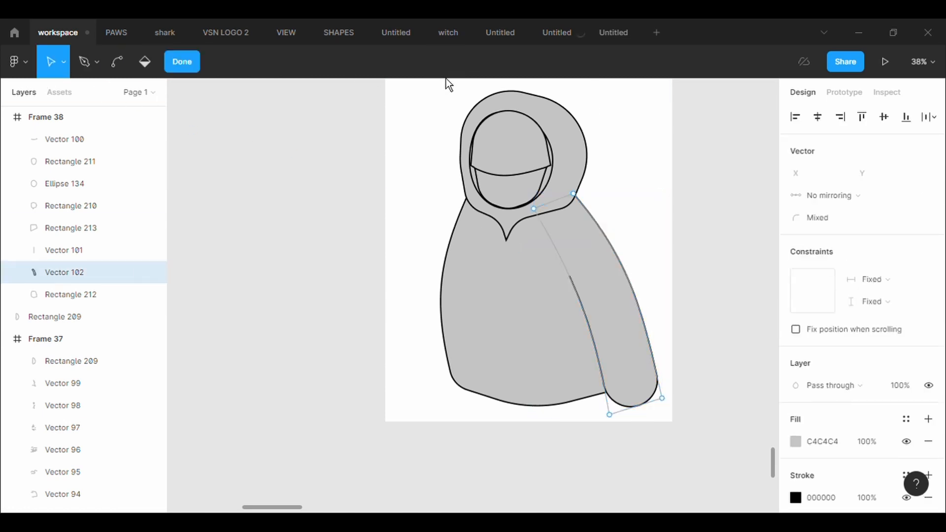
click(127, 73)
drag(652, 347, 670, 358)
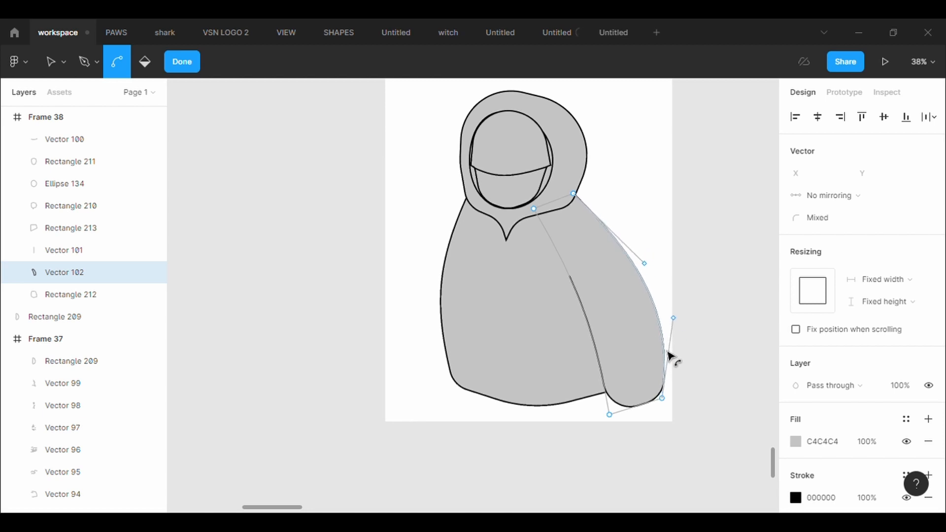
- Narrow the body by moving both lower corners inward and flattening its left side curve
click(575, 353)
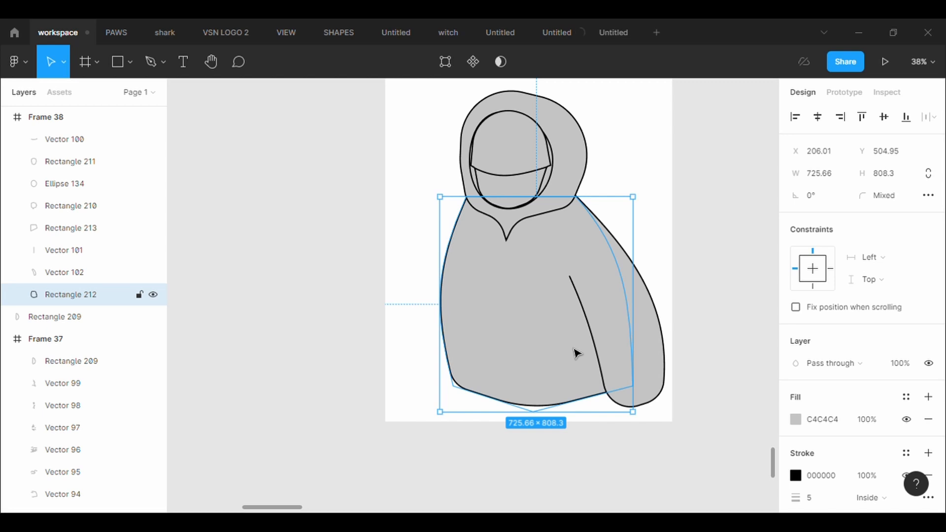
click(445, 62)
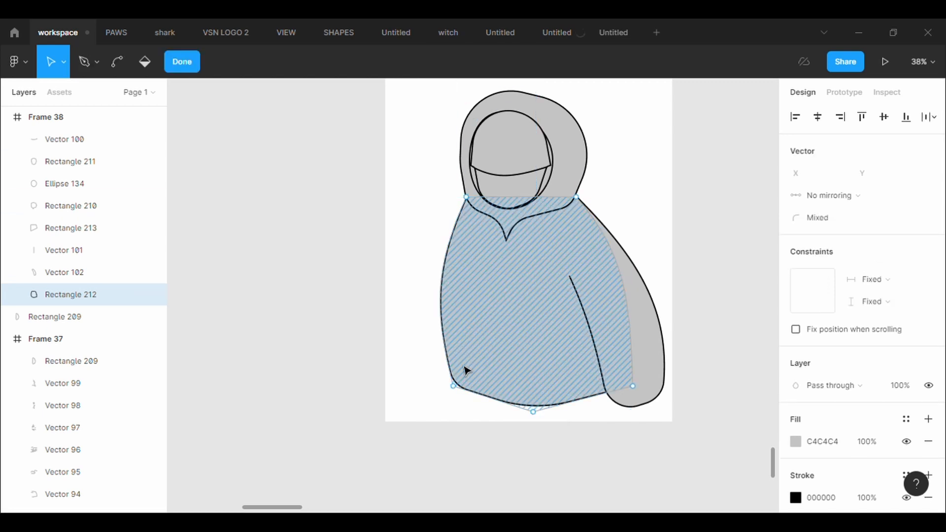
drag(454, 387, 482, 394)
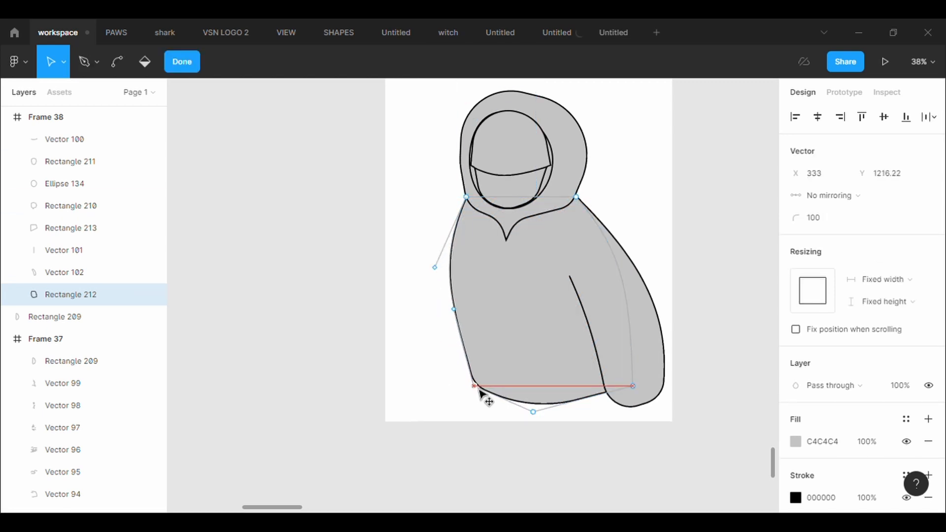
drag(439, 276, 459, 280)
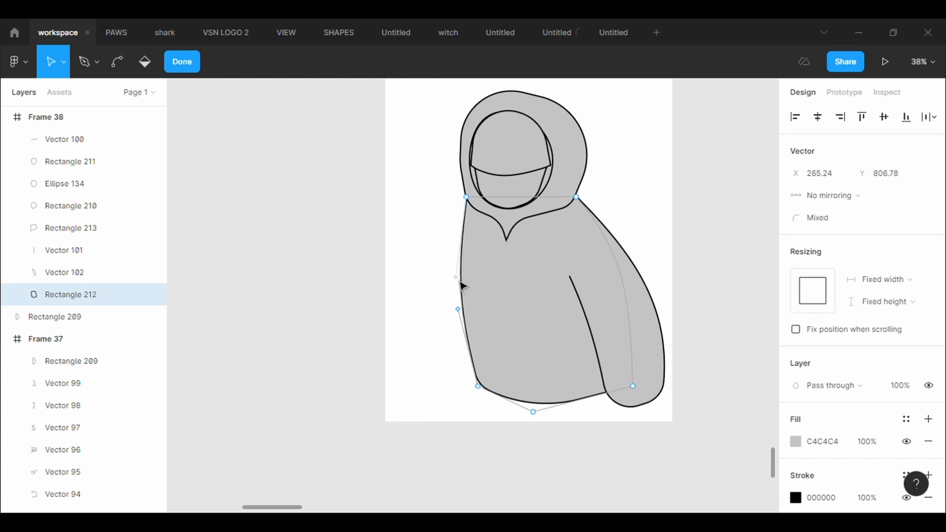
drag(633, 387, 620, 382)
key(ctrl+z)
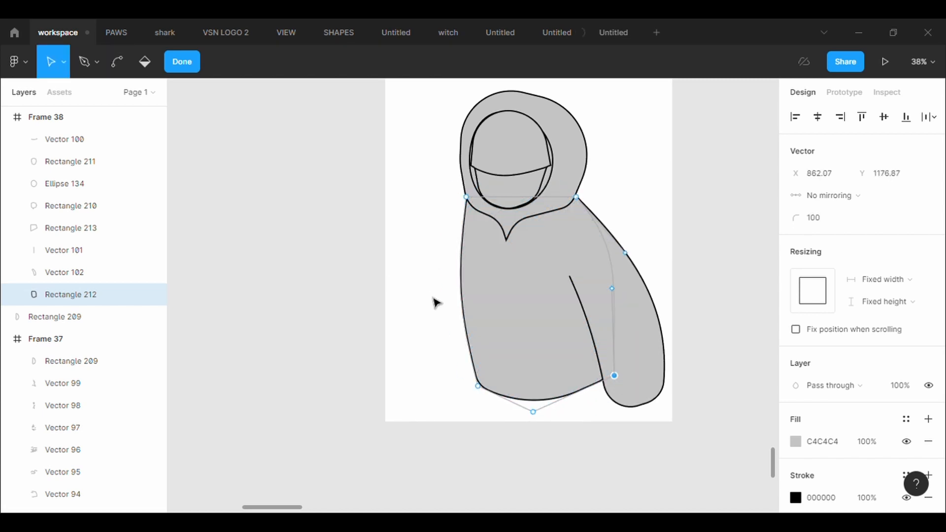
- Duplicate the right sleeve, flip the copy horizontally, and place it over the left side of the body
click(662, 399)
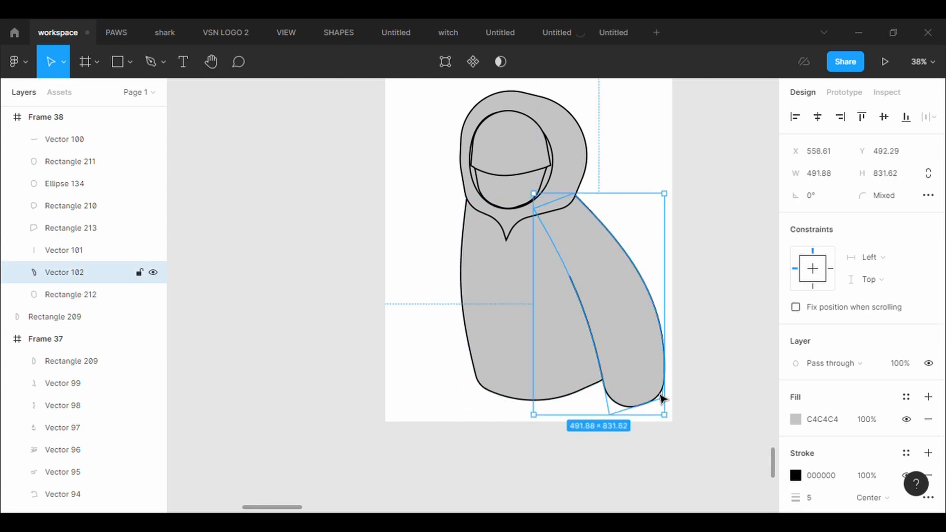
key(ctrl+v)
key(shift+h)
drag(612, 291, 453, 314)
click(515, 460)
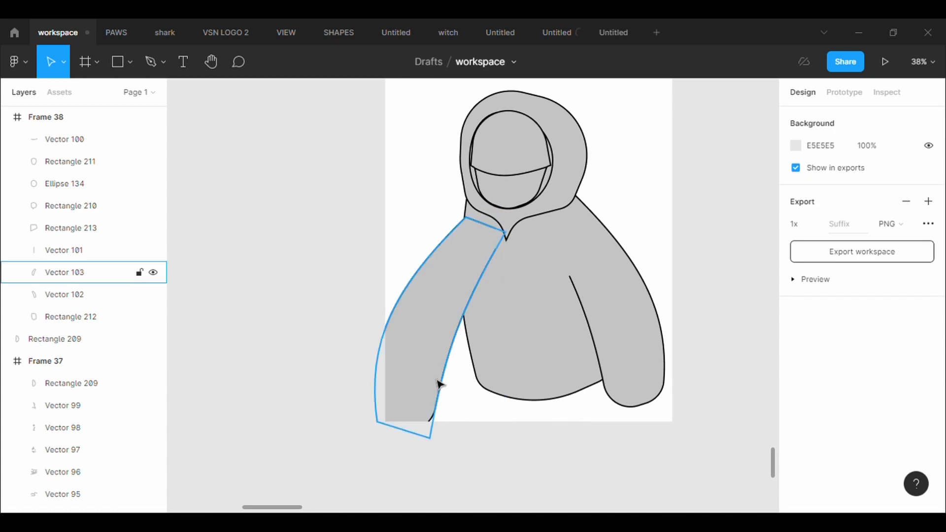
- Rotate the copied sleeve to -171.17° and position it behind the body at the left shoulder
click(439, 383)
drag(522, 446, 532, 428)
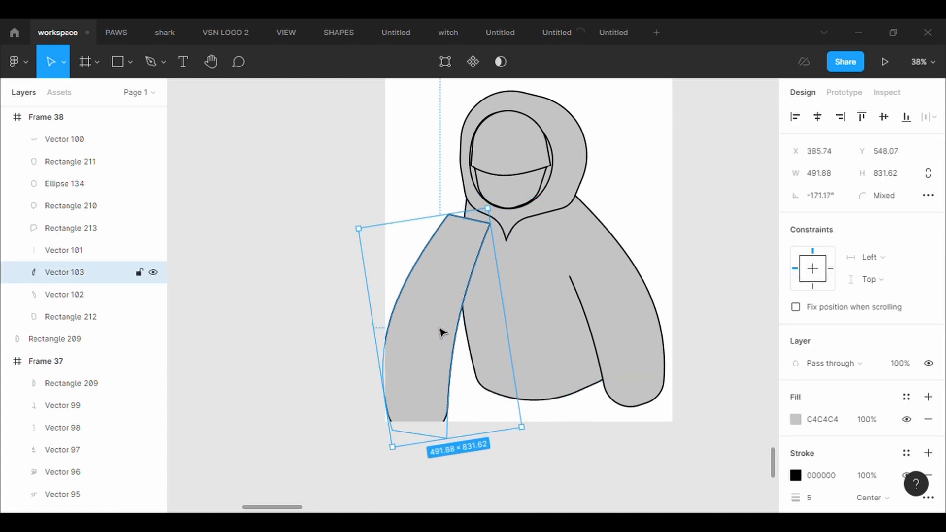
right_click(419, 333)
click(463, 247)
drag(473, 274, 461, 297)
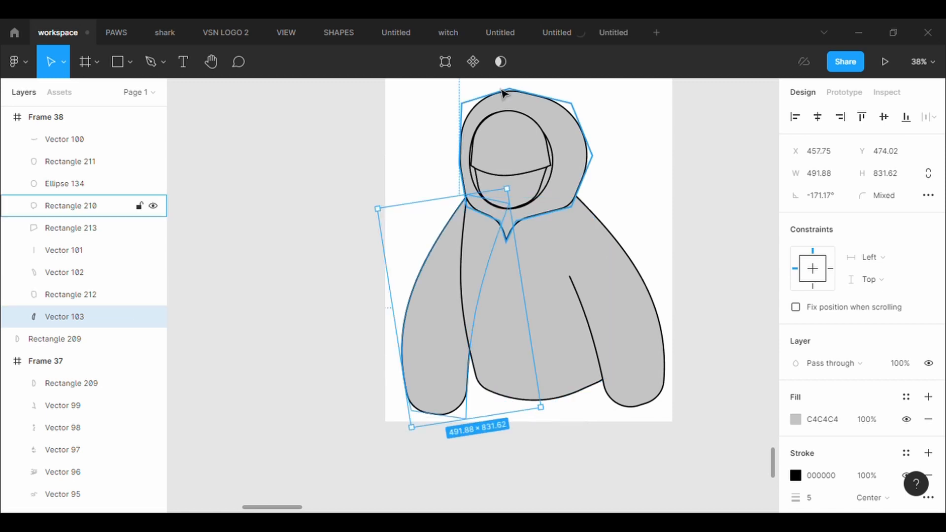
- Shorten the left sleeve by raising its lower corners, and pull its outer curve inward
key(Return)
drag(419, 421, 432, 379)
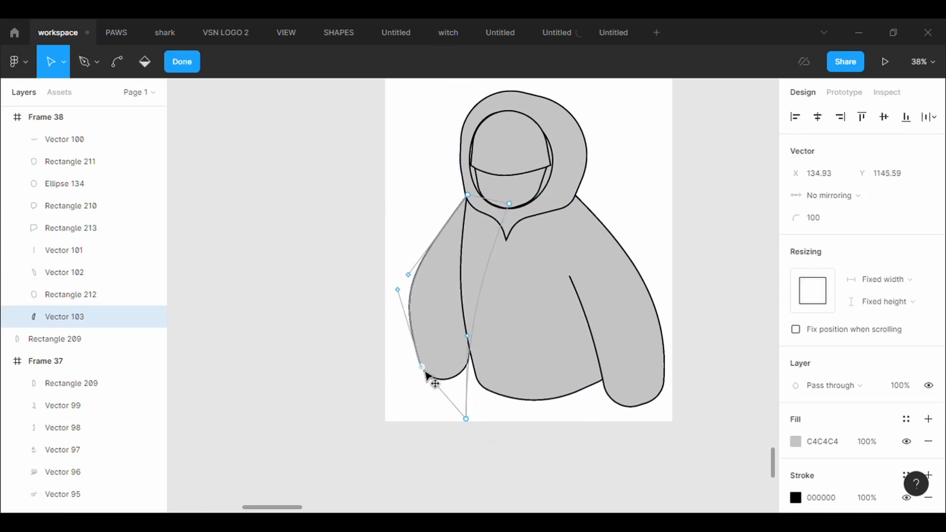
drag(469, 419, 482, 390)
drag(406, 295, 420, 293)
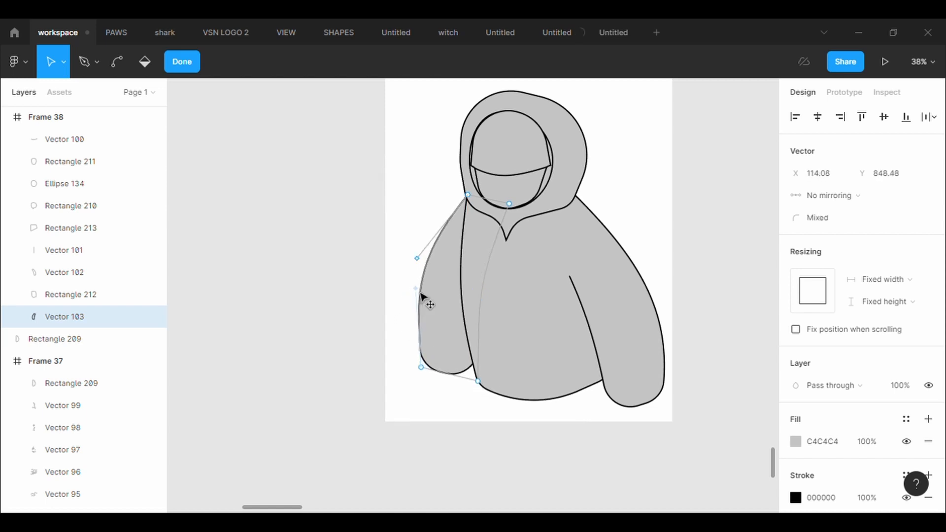
drag(423, 361, 427, 362)
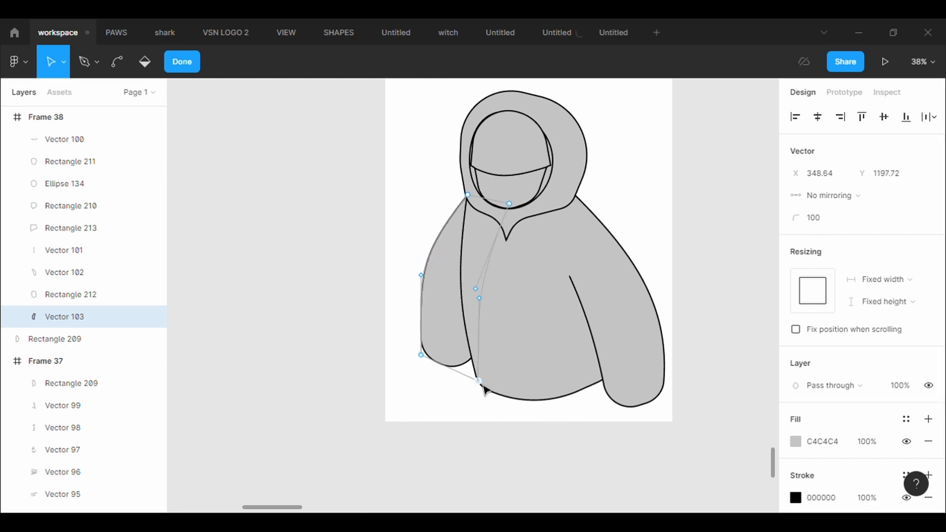
- Set the radius of the left sleeve's inner lower corner to 90, adjust its lower corners, and finish editing
click(843, 227)
text(50)
key(Return)
click(844, 227)
key(BackSpace)
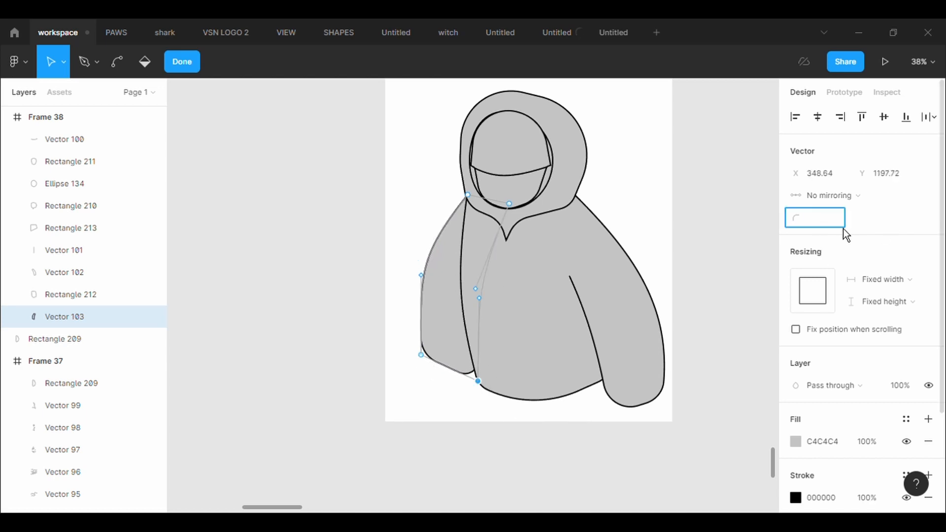
text(90)
key(Return)
drag(482, 387, 484, 378)
click(419, 365)
click(482, 446)
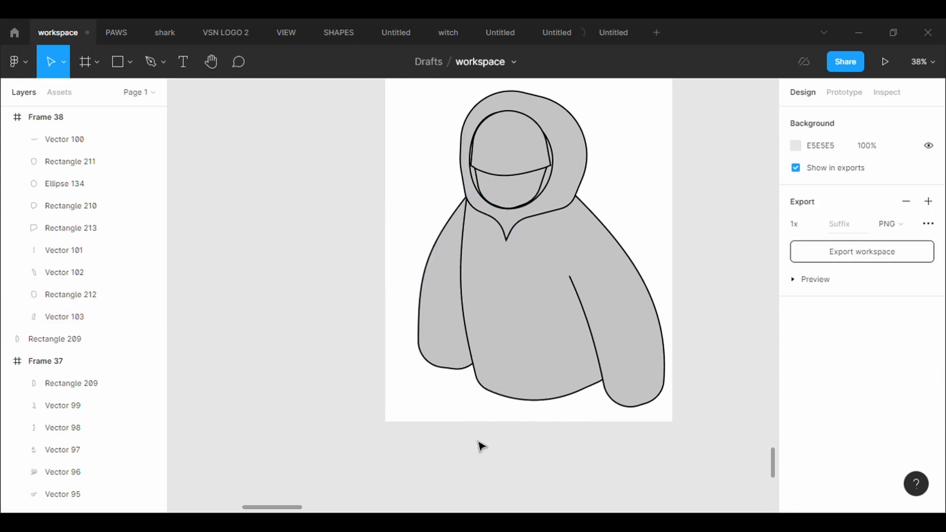
- Move the chest patch up to about X 406, Y 487
scroll(481, 446, down, 2)
scroll(481, 446, up, 2)
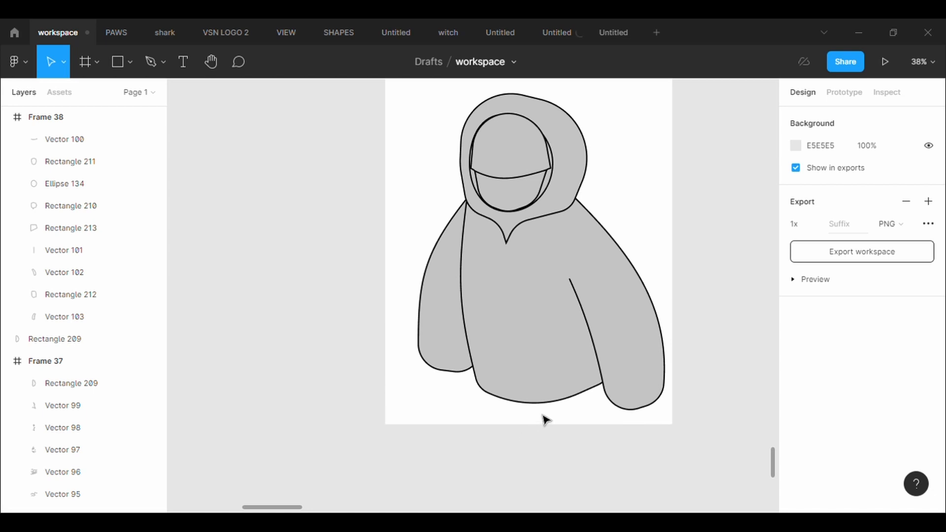
click(556, 242)
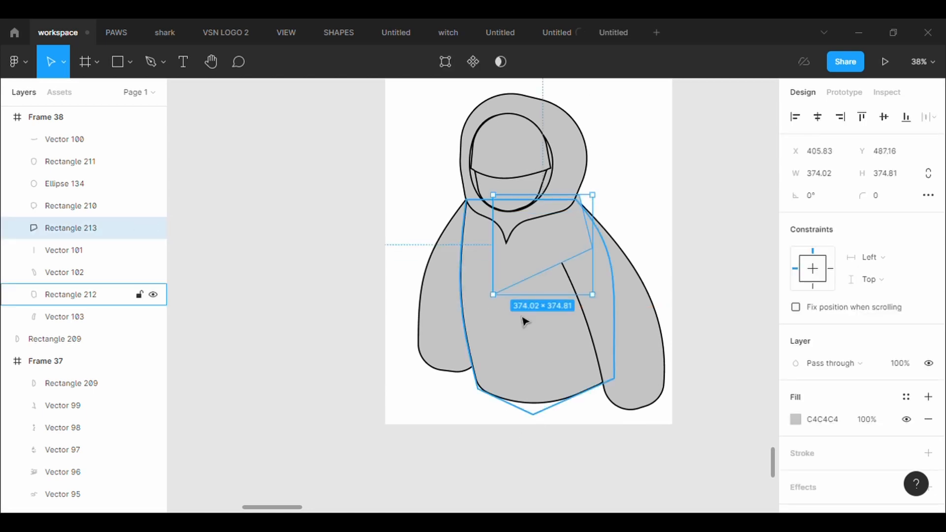
click(413, 218)
- Draw a hand ellipse about 139 × 143 at the left cuff, send it to the back, and add a black stroke of 5
click(129, 61)
click(99, 143)
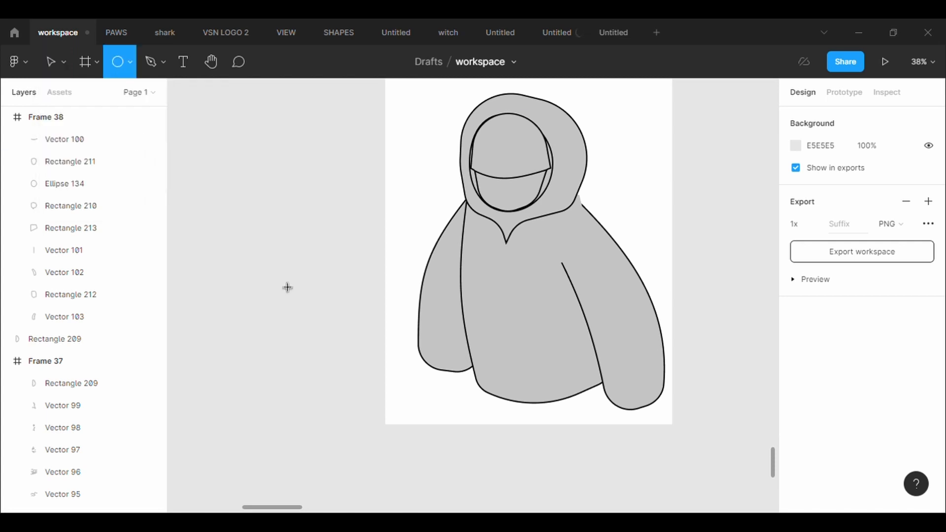
drag(422, 353, 461, 391)
right_click(426, 377)
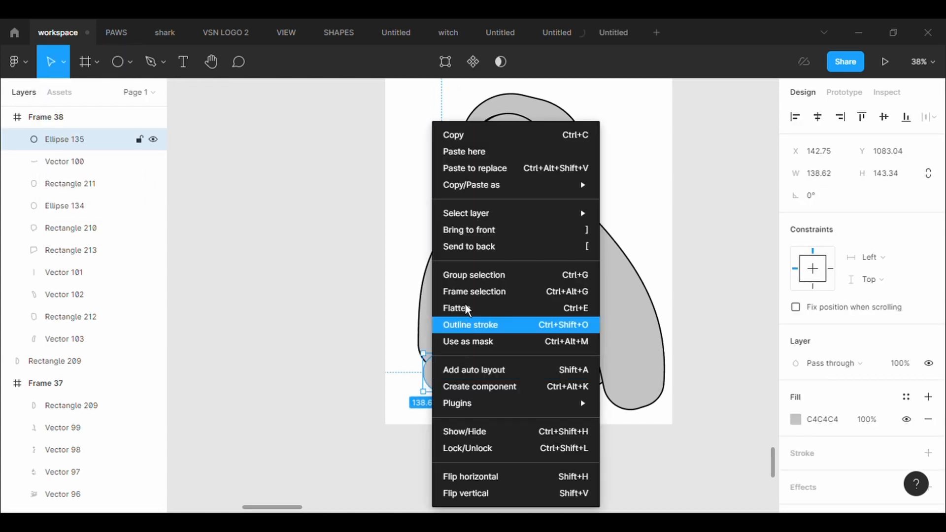
click(468, 247)
click(864, 458)
click(829, 499)
text(5)
key(Return)
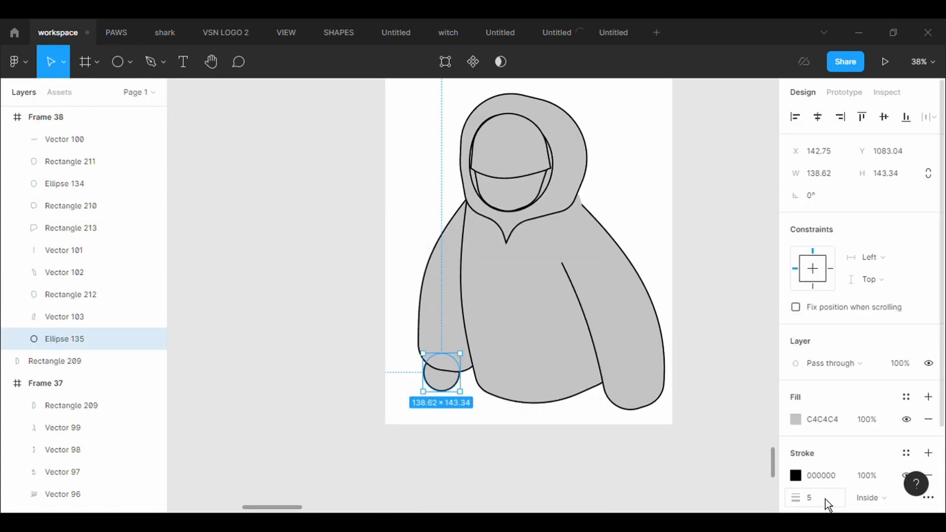
- Enlarge the left hand ellipse and place a copy about 185 × 185 under the right cuff
mouse_move(460, 384)
mouse_down()
mouse_move(470, 384)
mouse_move(420, 372)
mouse_move(453, 400)
mouse_up()
drag(448, 389, 648, 416)
key(ctrl+c)
key(ctrl+v)
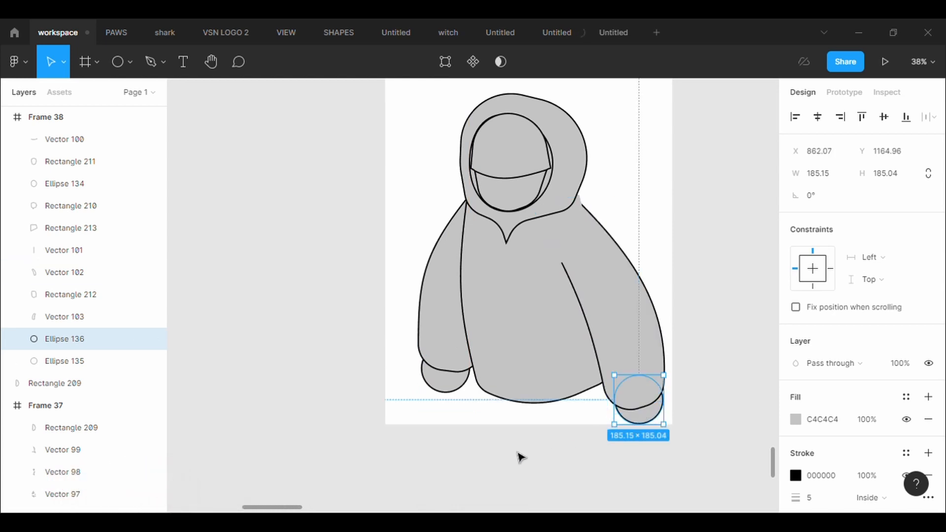
click(537, 482)
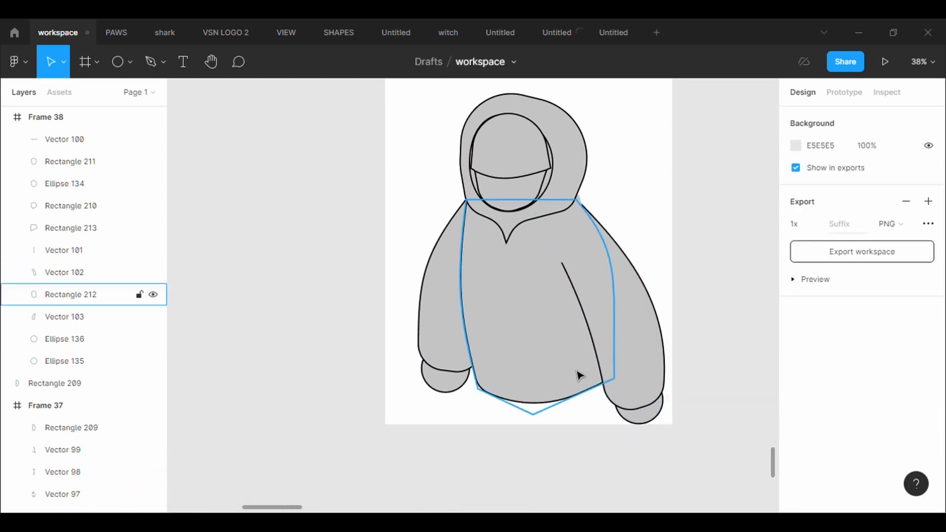
- Shorten the hoodie's body shape to about 768 high, keeping its width of about 581
click(574, 346)
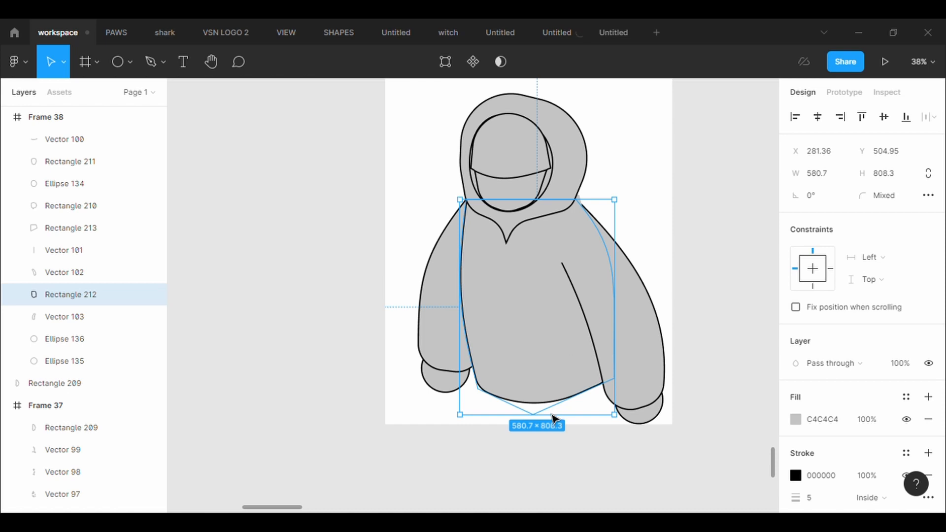
drag(554, 420, 553, 414)
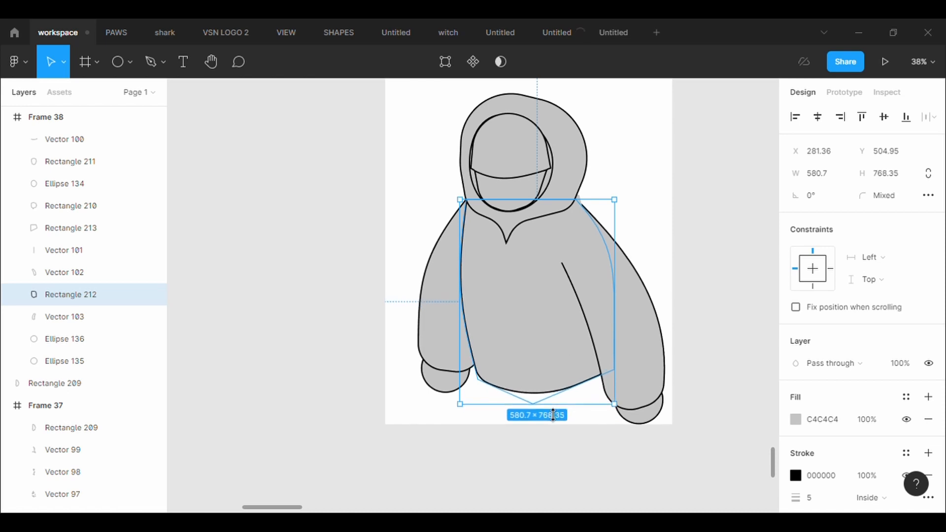
click(351, 281)
click(565, 240)
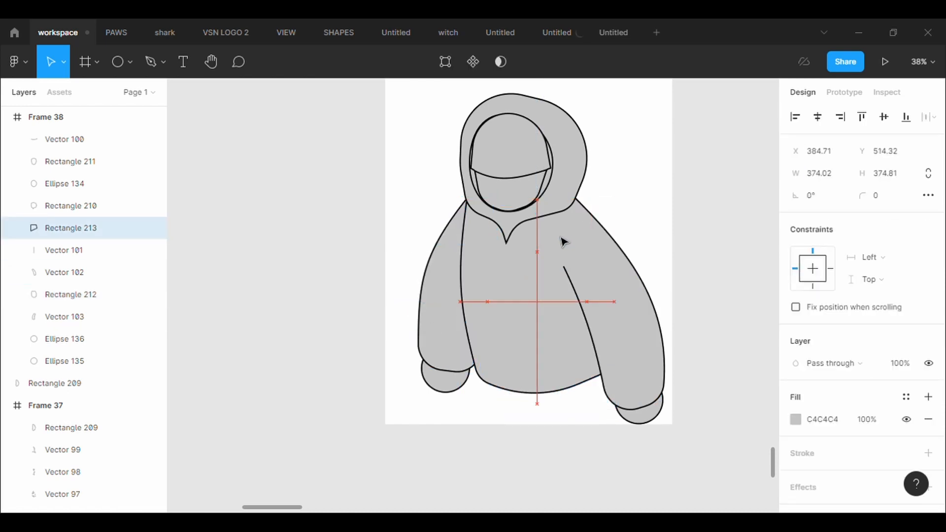
click(413, 210)
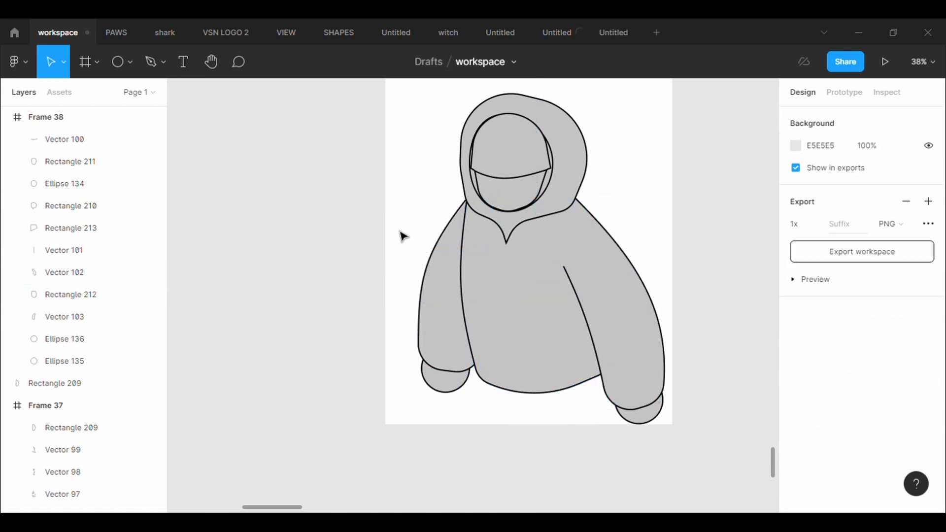
- Enlarge the face shape slightly toward its lower right inside the hood
click(513, 194)
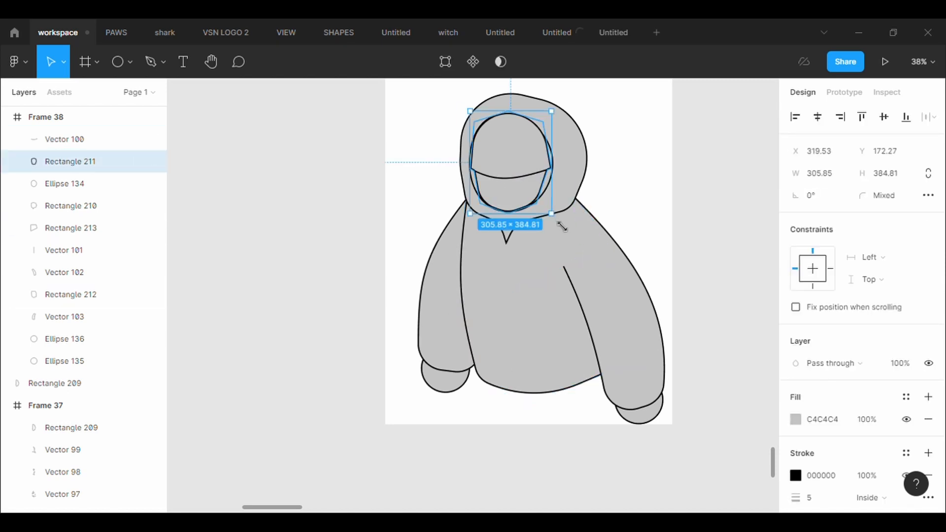
drag(562, 227, 563, 230)
click(623, 201)
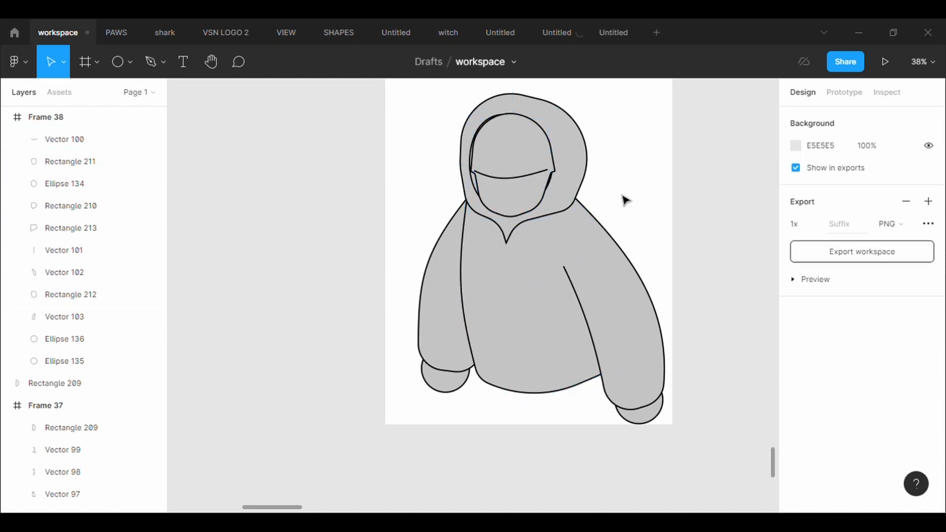
- Widen the curved line across the face to about 305 wide, stretching it toward both sides of the face
click(536, 181)
drag(553, 182, 560, 180)
scroll(560, 181, up, 5)
scroll(563, 183, down, 1)
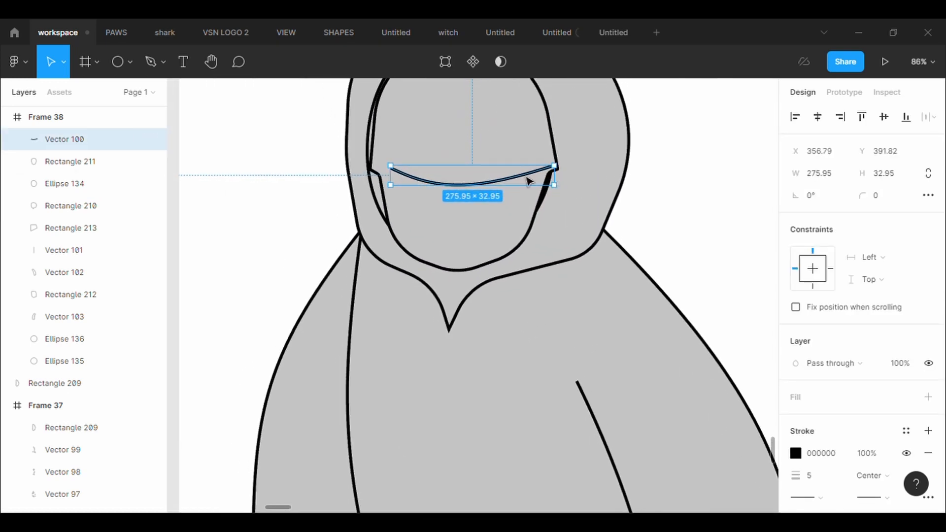
drag(403, 182, 373, 182)
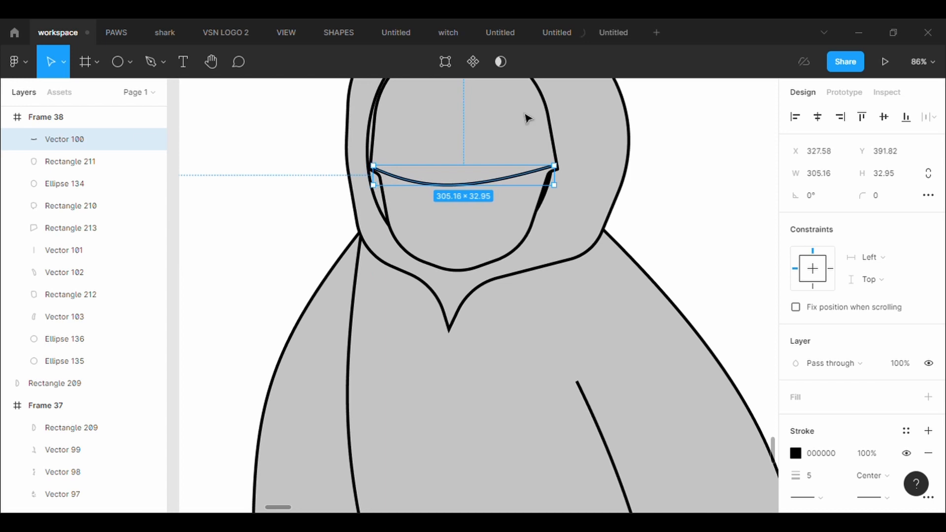
- Adjust both endpoints of the curved face line to meet the face's side corners, making it about 307 × 34, and finish editing
double_click(551, 173)
drag(551, 173, 566, 186)
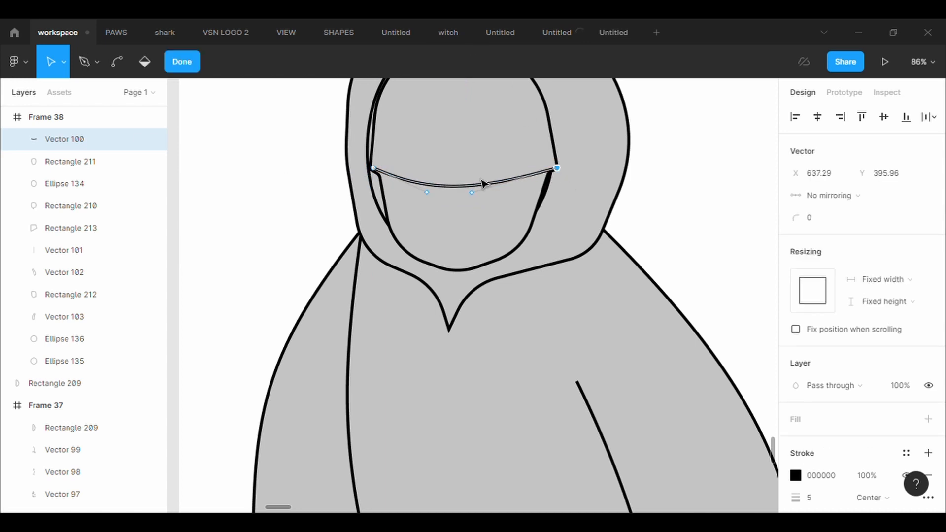
drag(379, 172, 388, 188)
key(Escape)
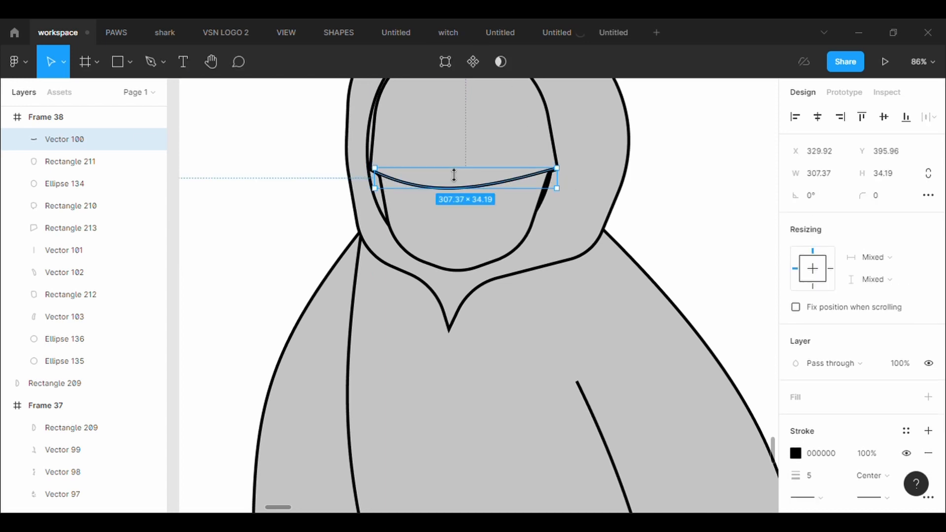
click(466, 152)
scroll(467, 153, down, 5)
click(622, 184)
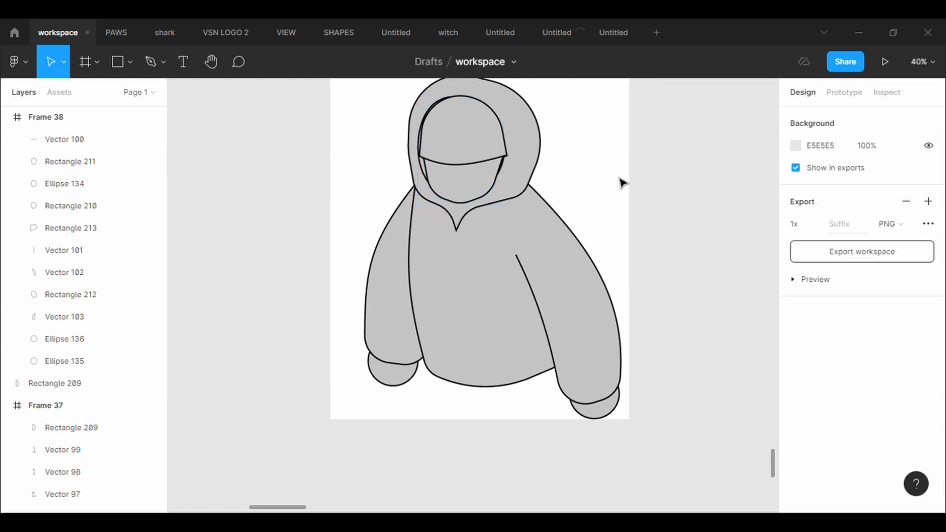
- Move the ellipse behind the face to about X 322, Y 172 and lengthen it to about 377 high
click(545, 163)
click(606, 181)
click(425, 174)
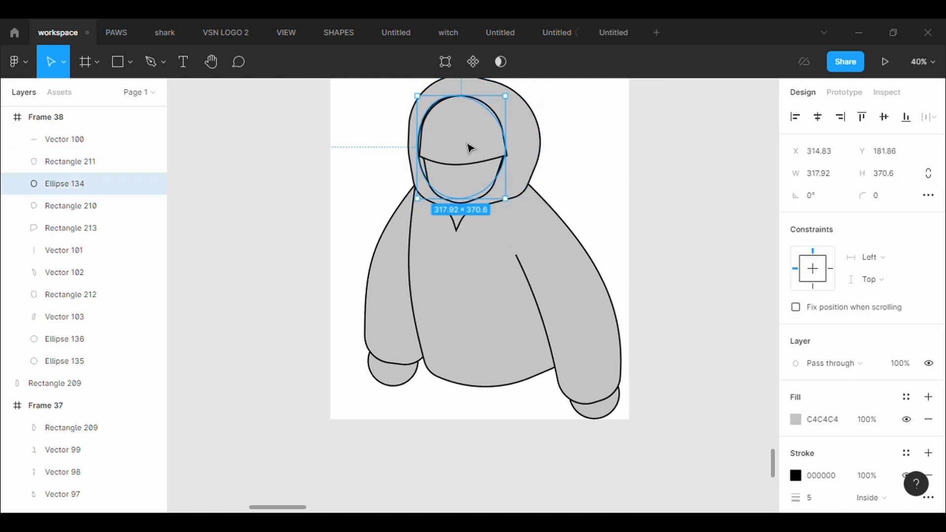
key(alt)
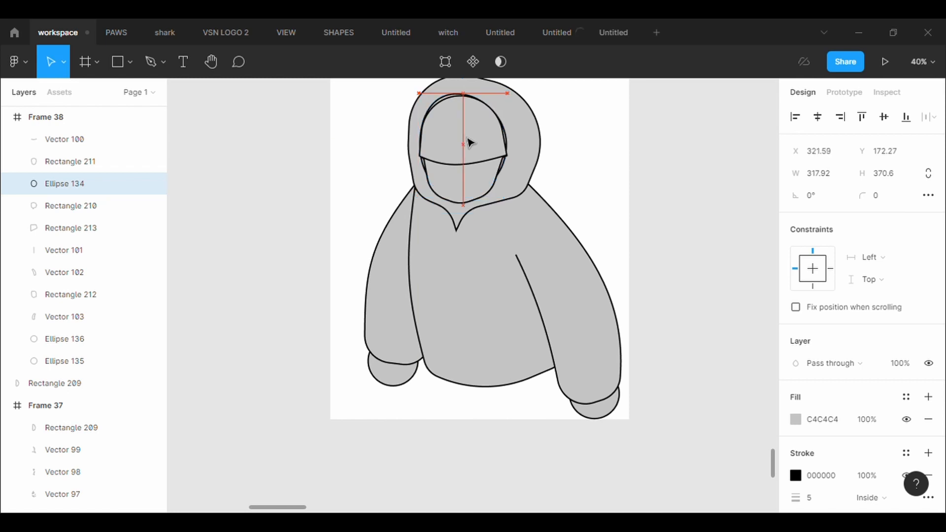
drag(475, 197, 476, 216)
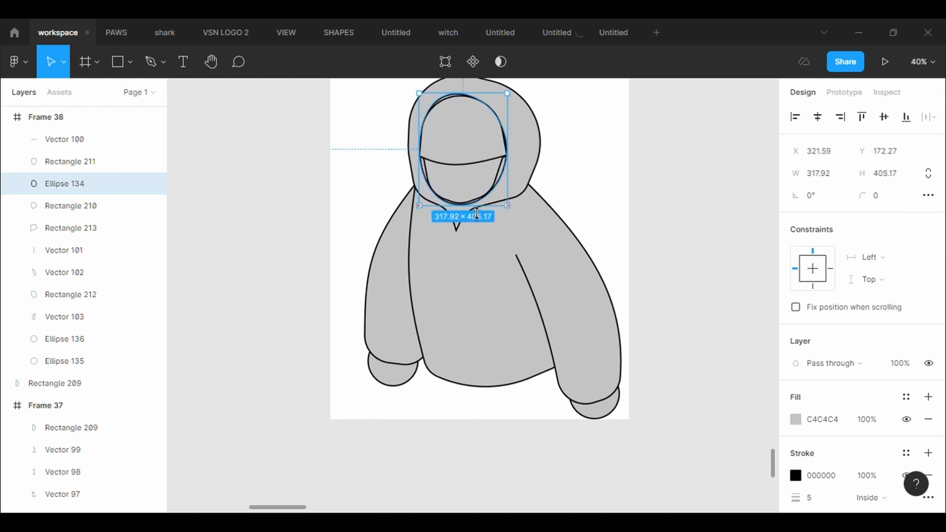
click(581, 206)
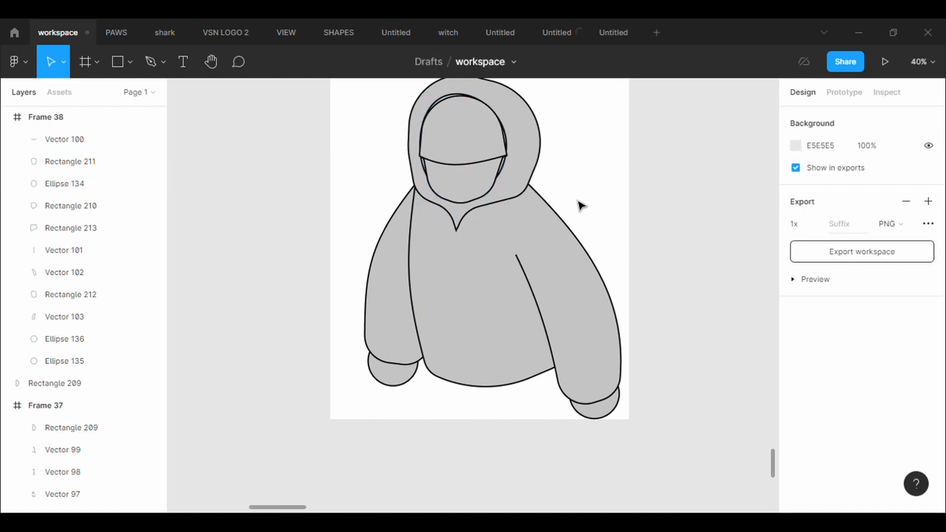
- Fill the right sleeve with bright pink FD058B
click(553, 270)
click(795, 419)
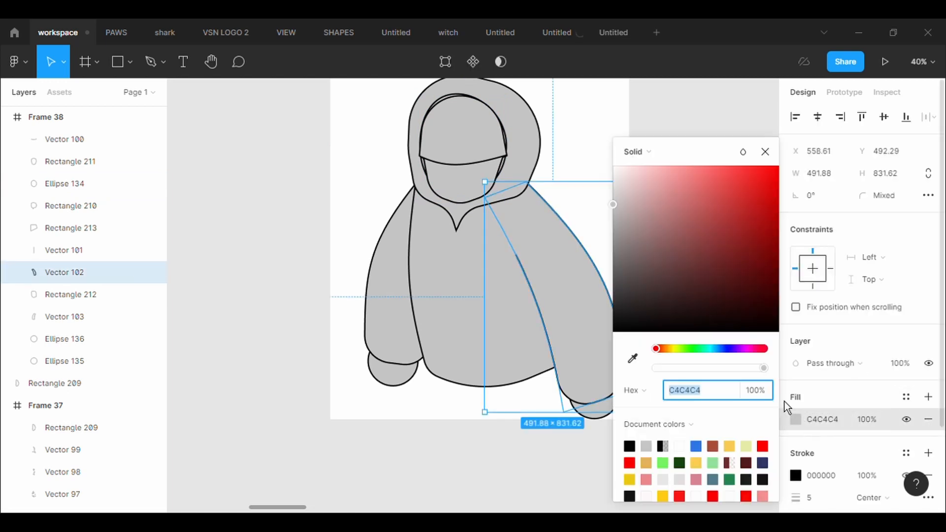
click(754, 349)
click(776, 169)
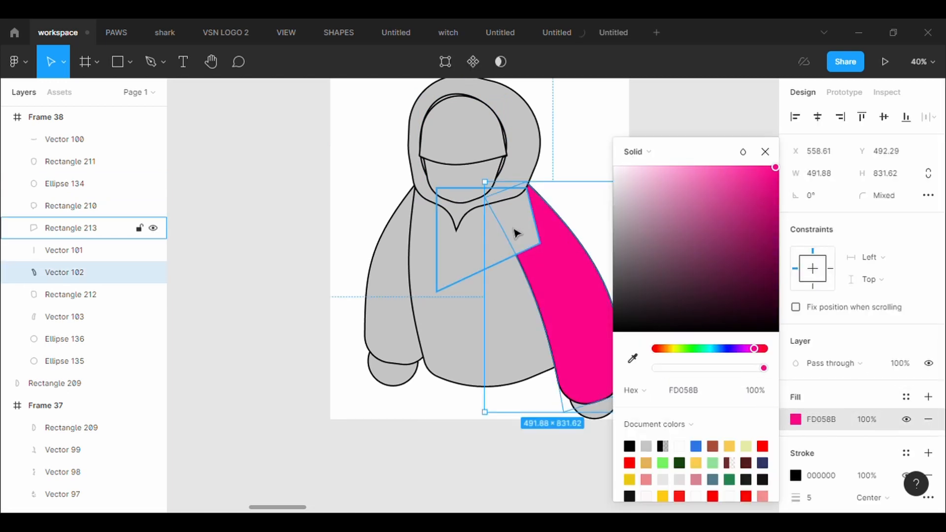
- Fill the chest patch and the body with the pink FD058B sampled from the artwork
click(99, 228)
click(796, 420)
click(633, 358)
click(566, 312)
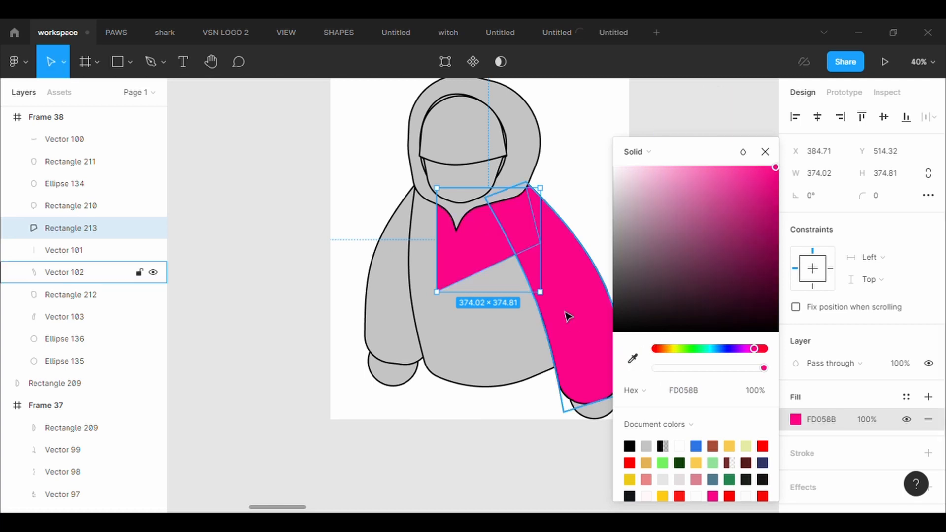
click(485, 376)
click(795, 419)
click(633, 358)
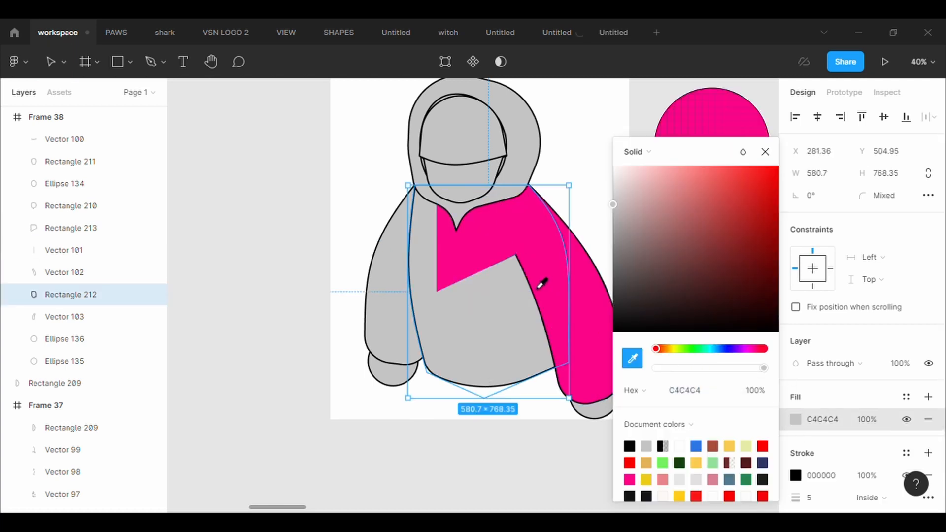
click(540, 276)
- Fill the left sleeve and the hood with the pink FD058B sampled from the body
click(397, 312)
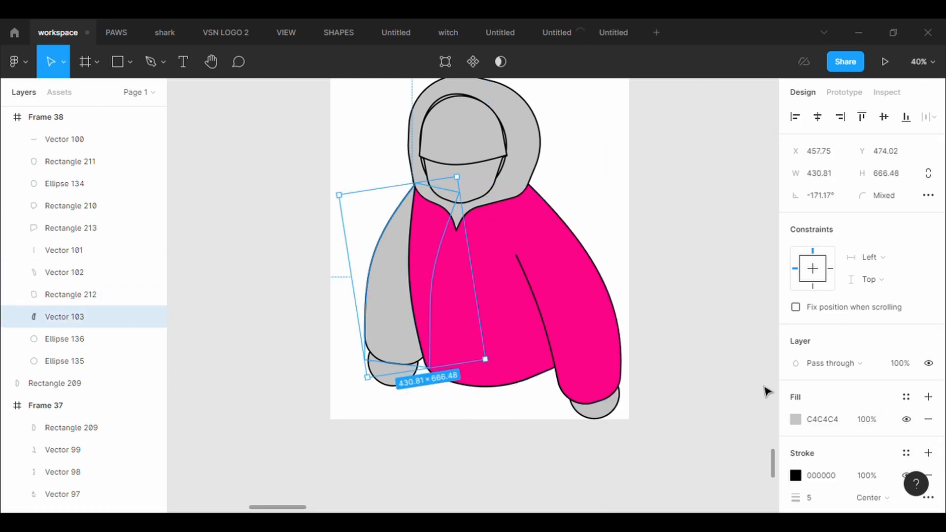
click(796, 419)
click(633, 358)
click(475, 307)
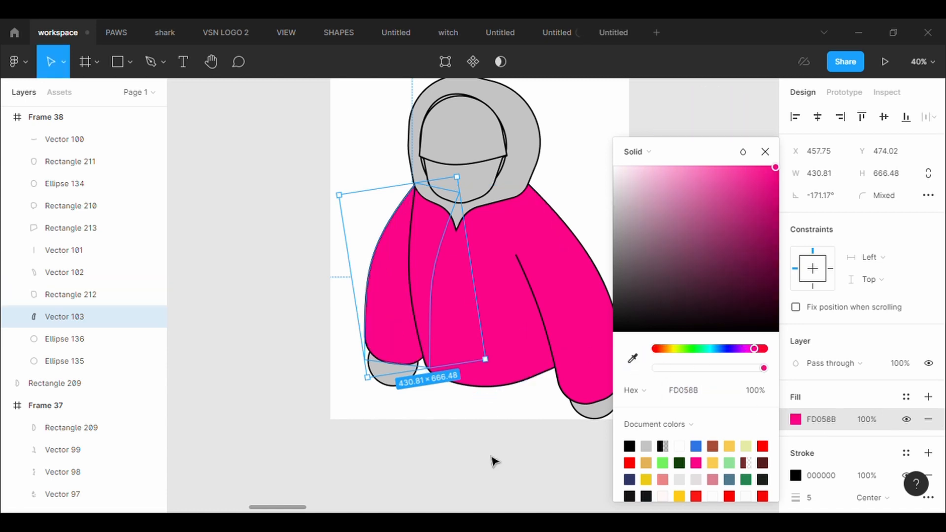
click(113, 205)
click(795, 419)
click(633, 358)
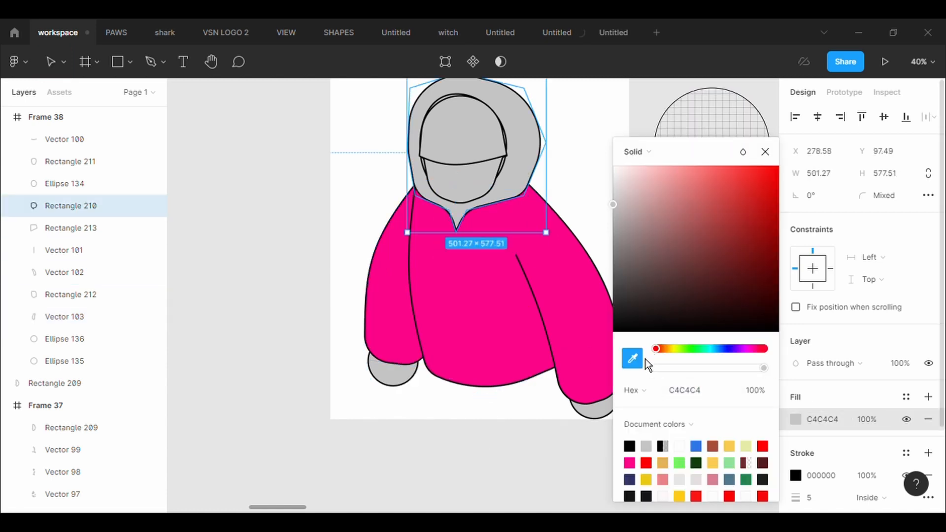
click(483, 323)
click(572, 148)
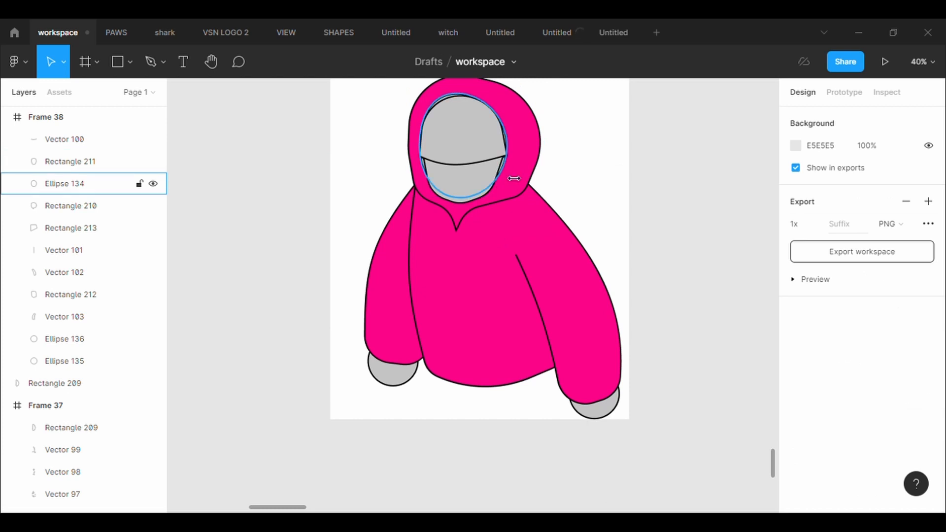
- Fill the ellipse behind the face with a near-black color
click(503, 174)
click(806, 425)
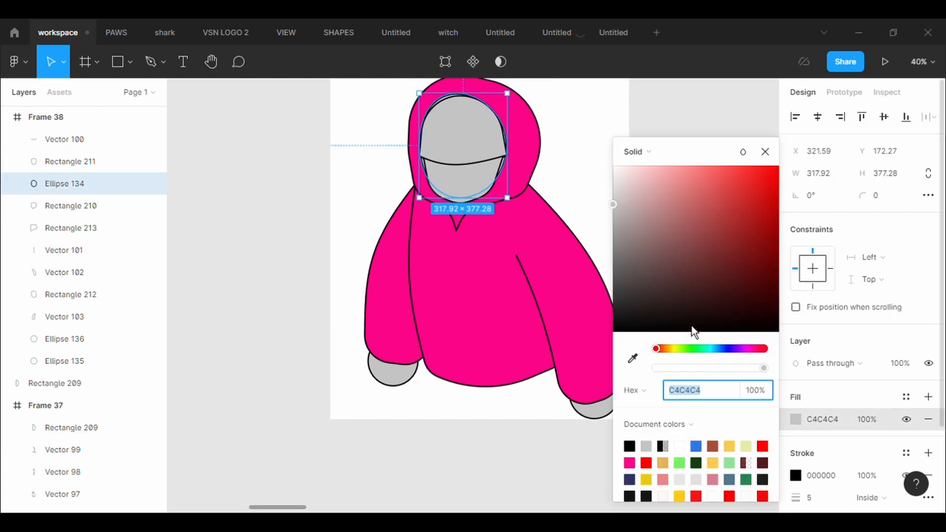
click(620, 321)
key(Escape)
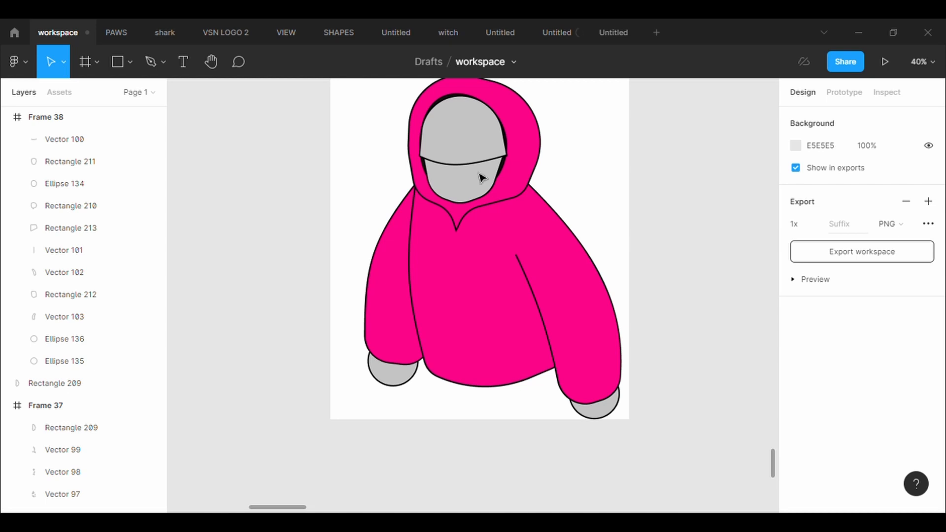
- Draw a triangle below the chin, flip it vertically, set its corner radius to 5, and stretch it to about 47 × 78
click(131, 62)
click(139, 172)
ctrl+scroll(533, 243, up, 5)
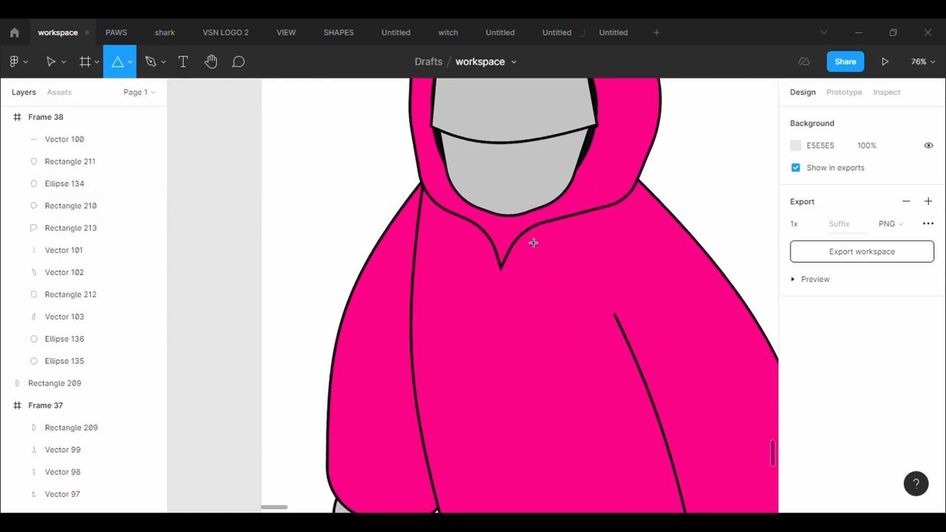
drag(502, 233, 512, 242)
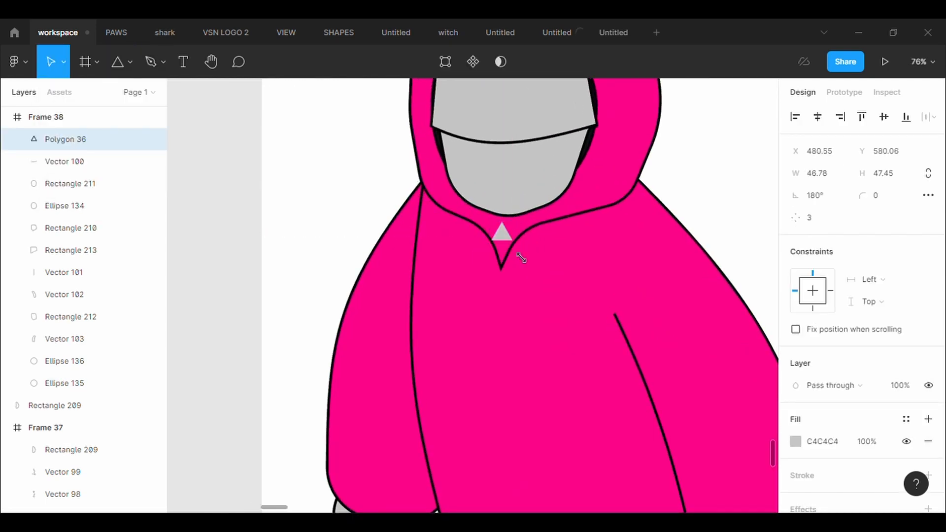
key(shift+v)
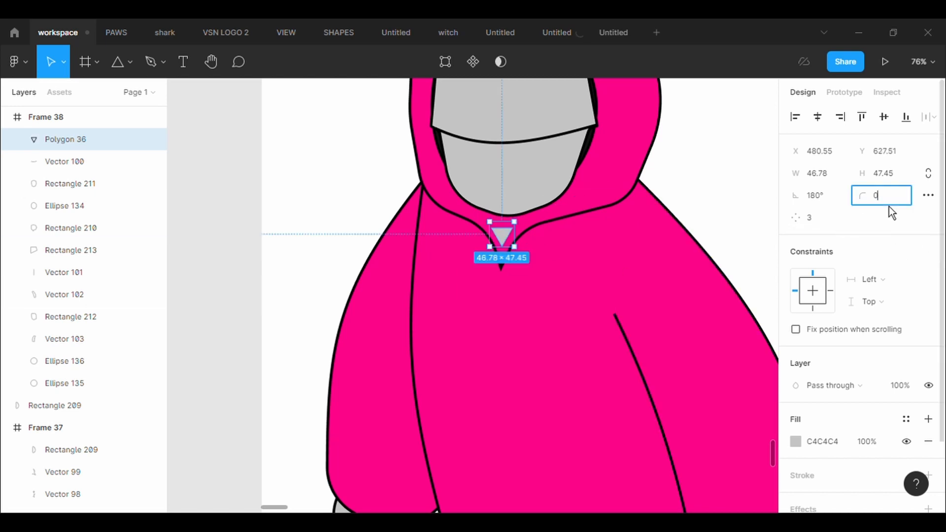
text(5)
key(Return)
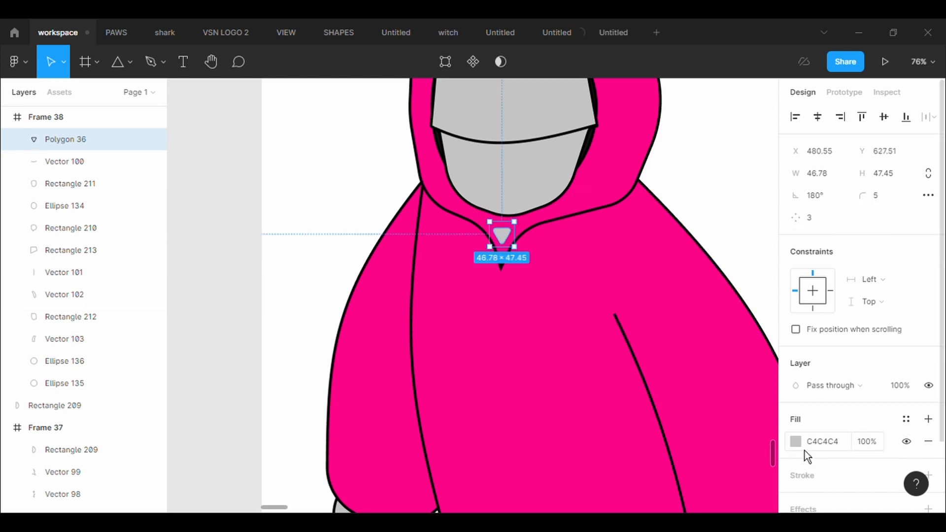
drag(514, 221, 510, 218)
- Send the small triangle and the hood shape to the back of the frame
right_click(508, 231)
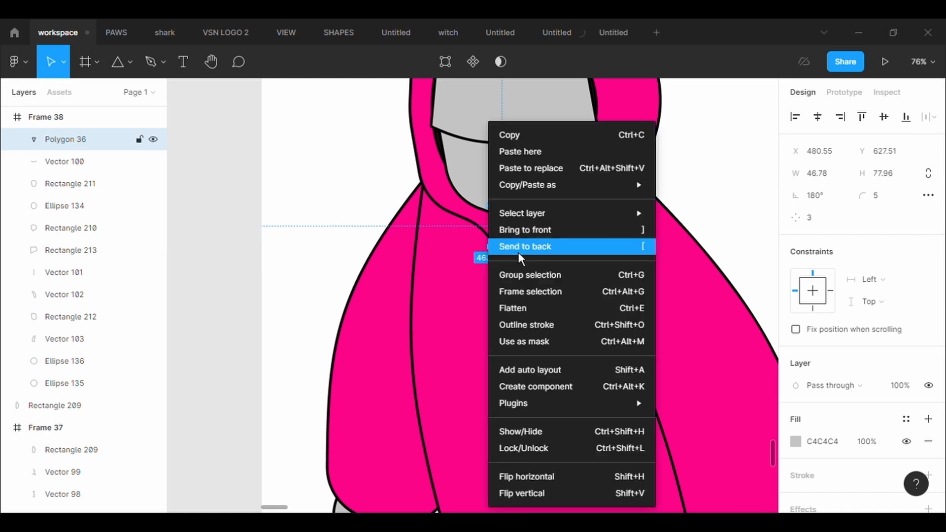
click(518, 249)
click(576, 215)
right_click(562, 216)
click(601, 247)
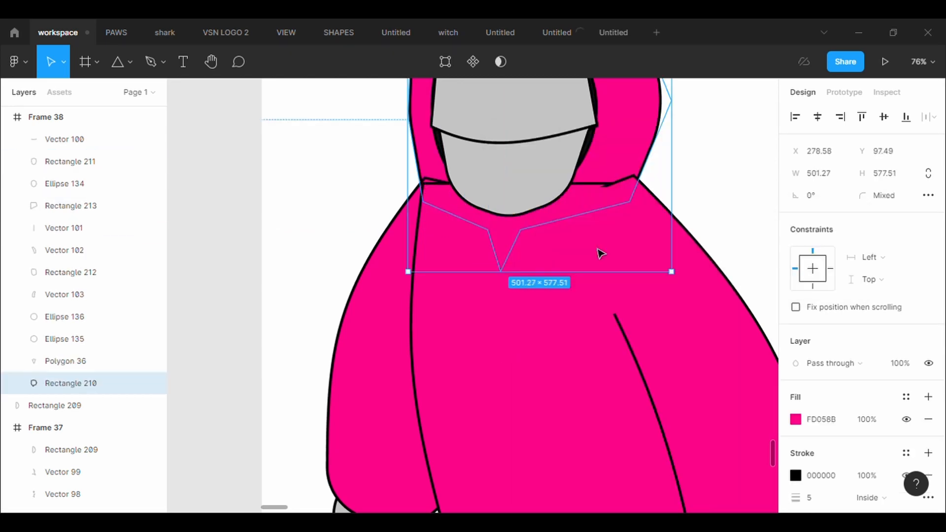
- Send the body and the left sleeve to the back of the frame
right_click(454, 374)
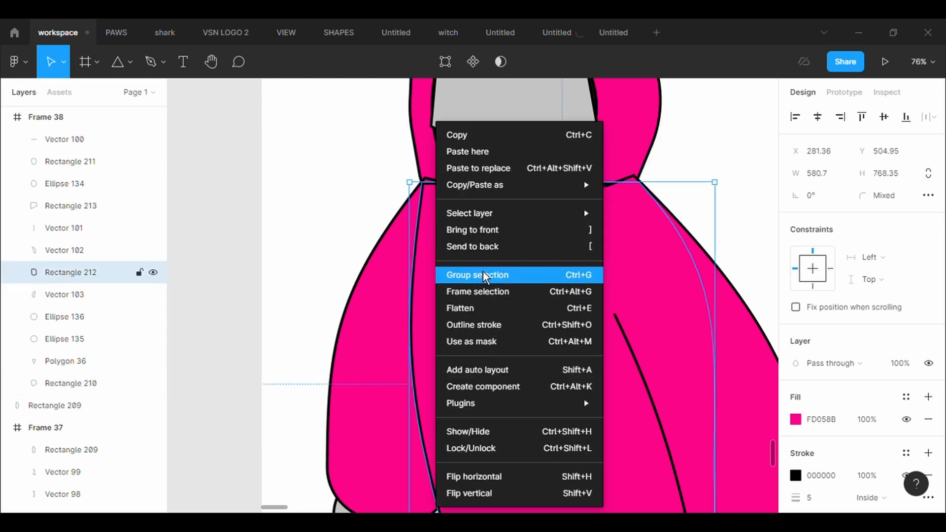
click(481, 245)
click(379, 319)
right_click(367, 317)
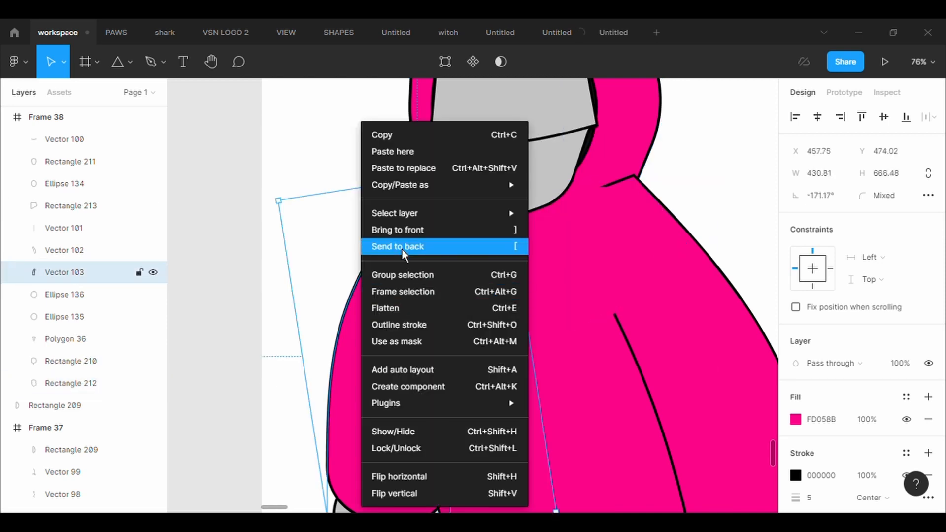
click(501, 247)
- Send the chest patch to the back, and place the body shape behind it
click(612, 228)
right_click(599, 229)
click(670, 249)
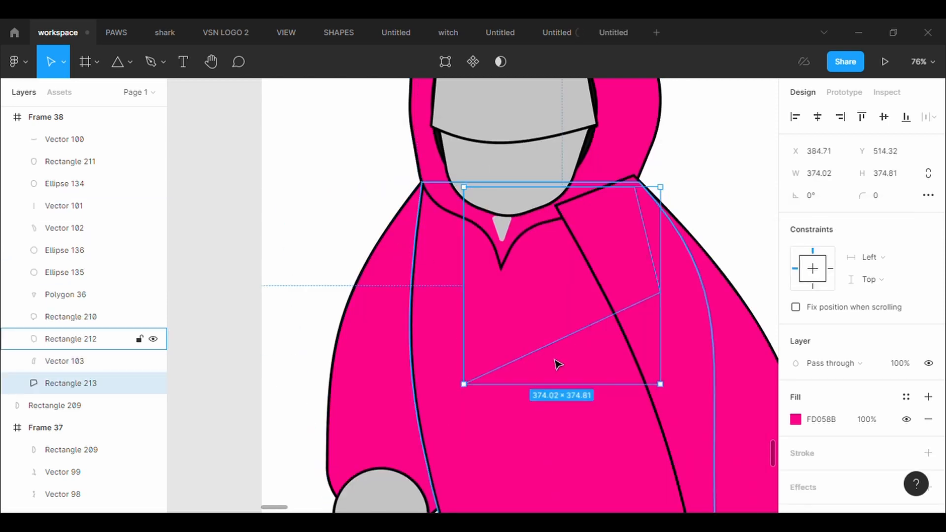
right_click(528, 439)
click(545, 249)
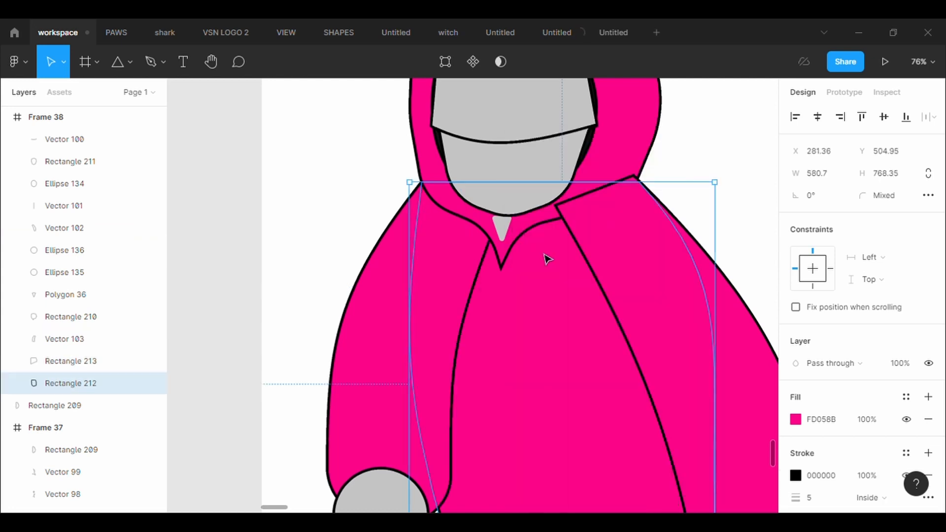
- Try to send the left sleeve and the right sleeve to the back of the frame
right_click(365, 342)
click(404, 247)
click(707, 190)
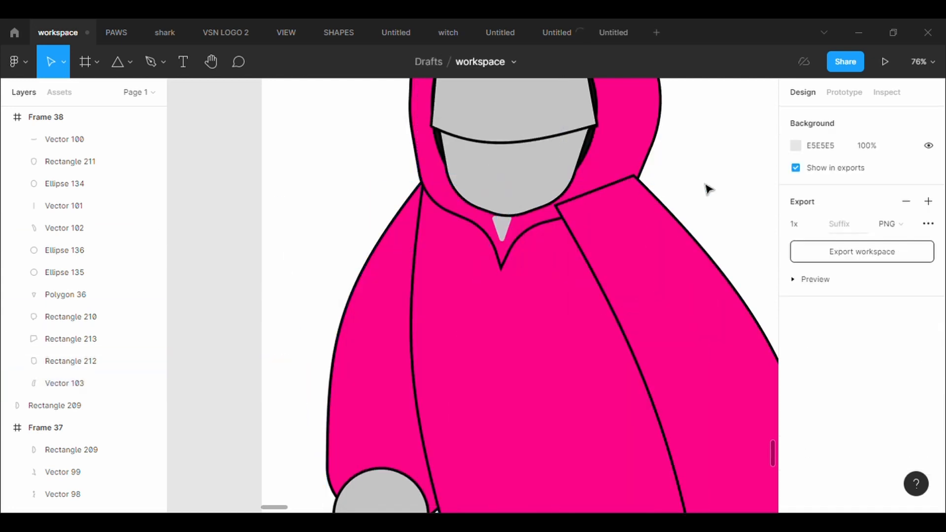
click(655, 257)
right_click(640, 254)
click(692, 248)
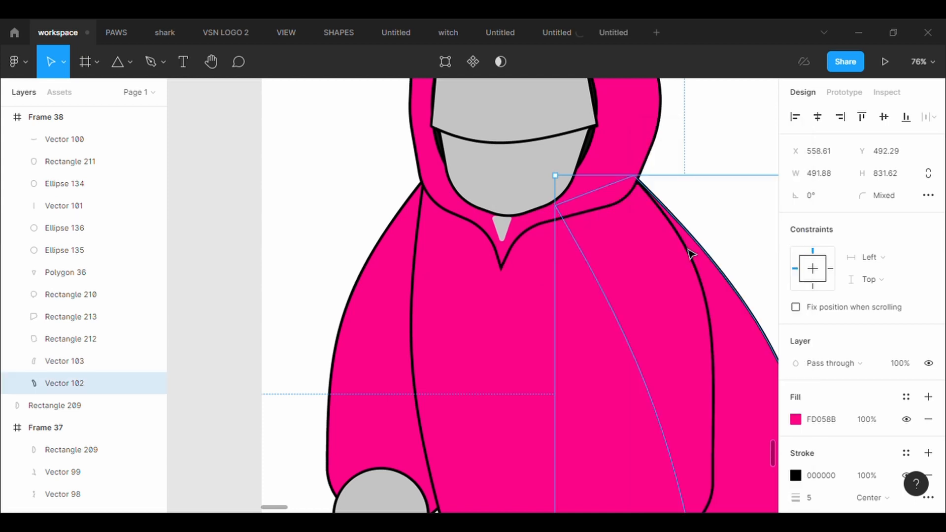
- Undo the recent send-to-back changes on the sleeves, body, chest patch, hood and small triangle
key(ctrl+z)
key(ctrl+z)
key(ctrl+z)
key(ctrl+z)
key(ctrl+z)
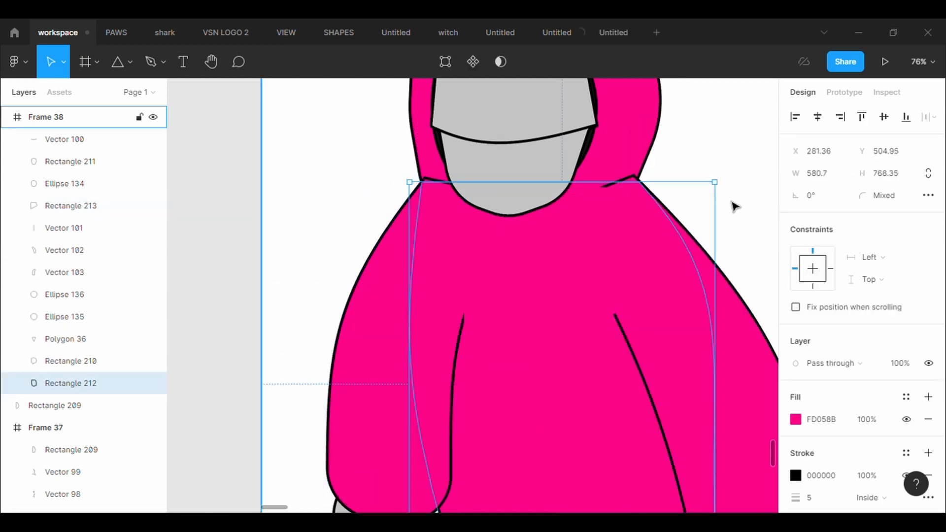
key(ctrl+z)
click(743, 218)
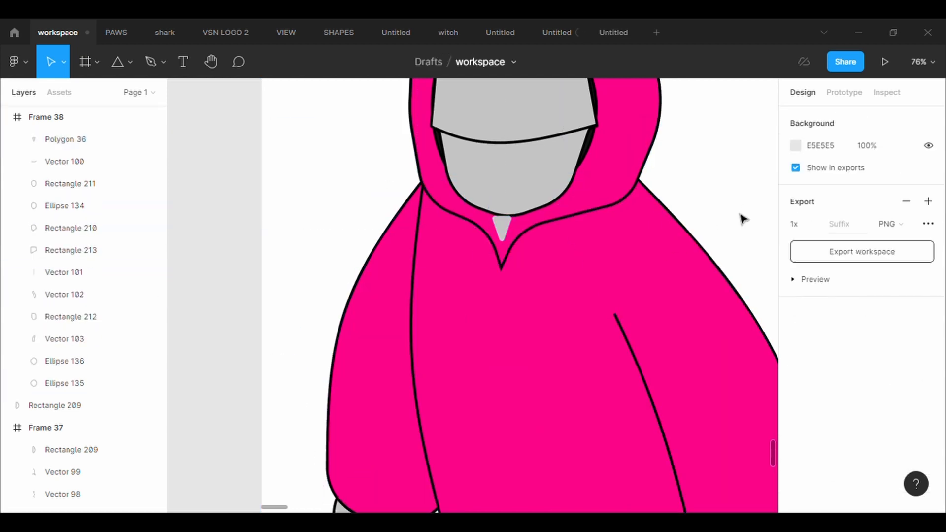
- Fill the small triangle with near-black 020202 and move it down into the hood's V-shaped point
click(66, 139)
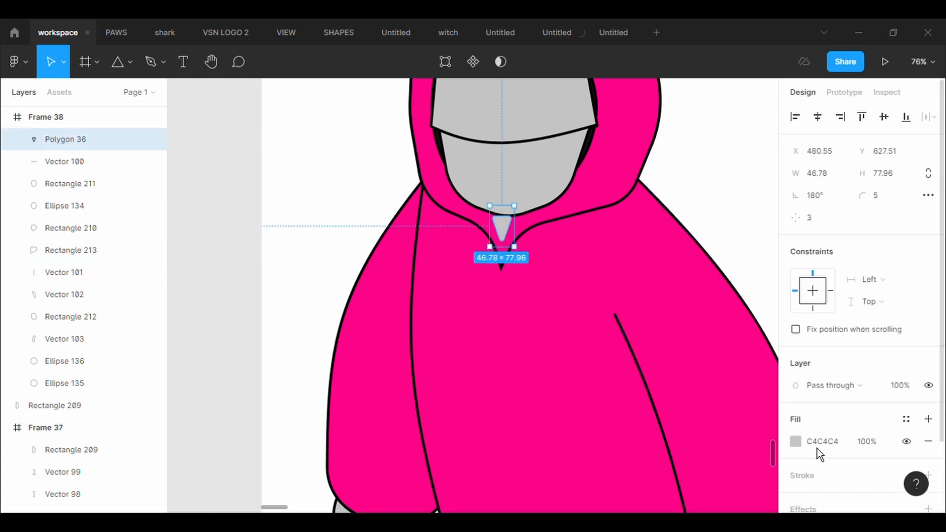
click(795, 441)
drag(613, 204, 620, 344)
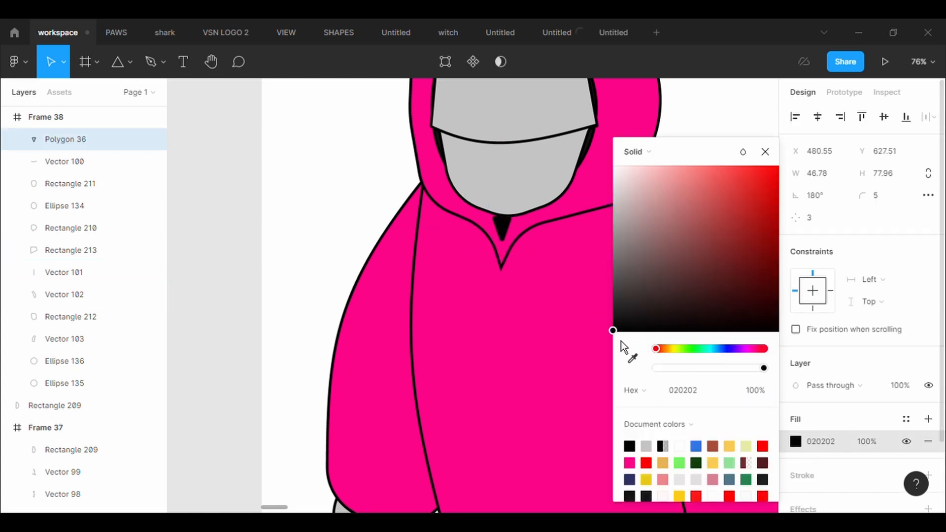
drag(503, 229, 506, 265)
- Reshape the black triangle by stretching its two upper corners up to the chin's edge
scroll(507, 248, up, 1)
scroll(507, 252, up, 3)
double_click(502, 270)
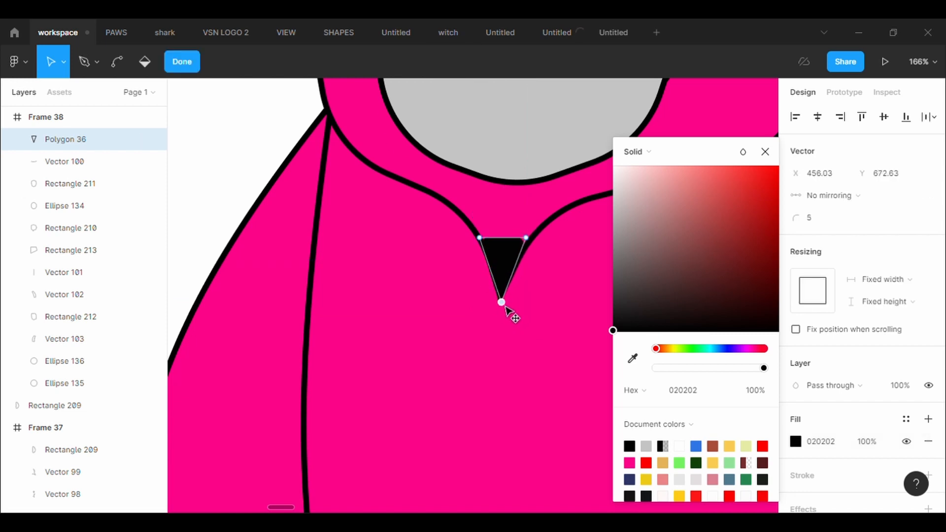
drag(525, 238, 551, 169)
drag(483, 237, 466, 184)
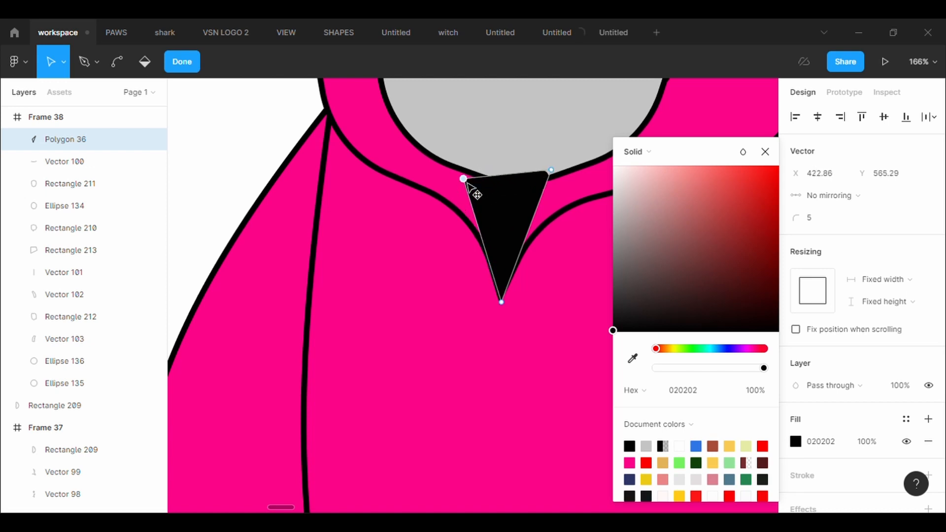
drag(552, 171, 562, 180)
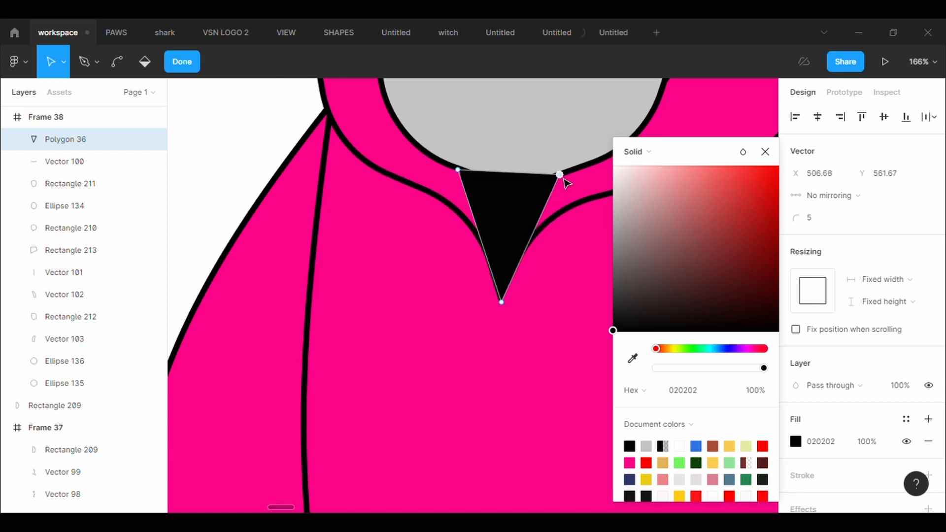
scroll(561, 158, down, 6)
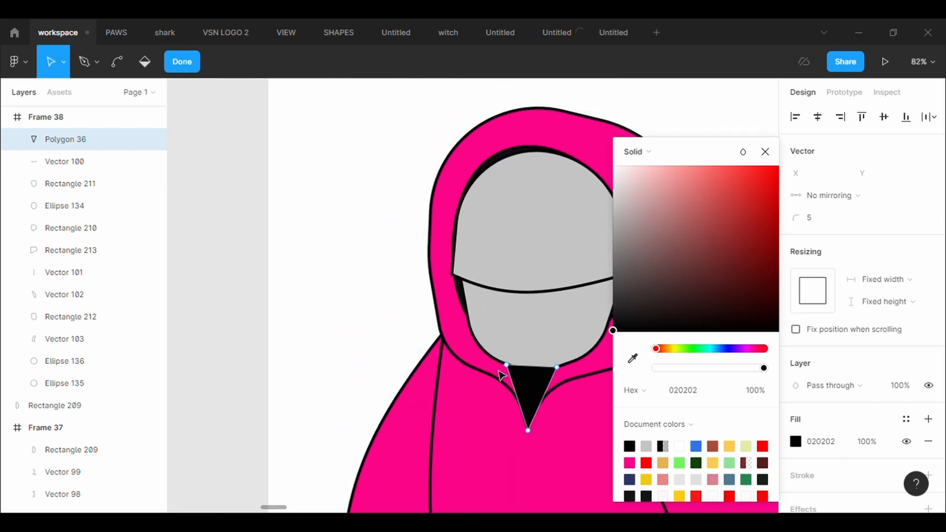
key(Escape)
- Bring the face shape to the front, and place the curved face line in front of it
right_click(490, 329)
click(522, 229)
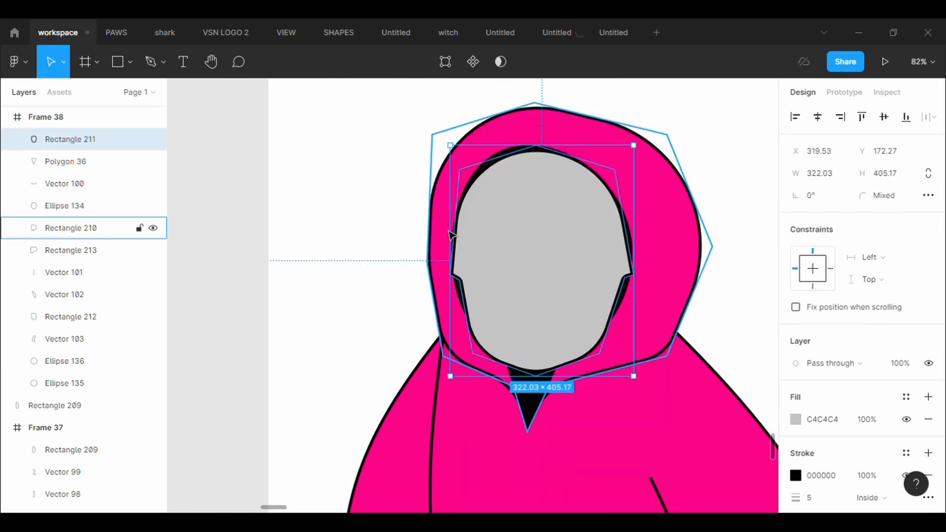
click(122, 194)
right_click(123, 196)
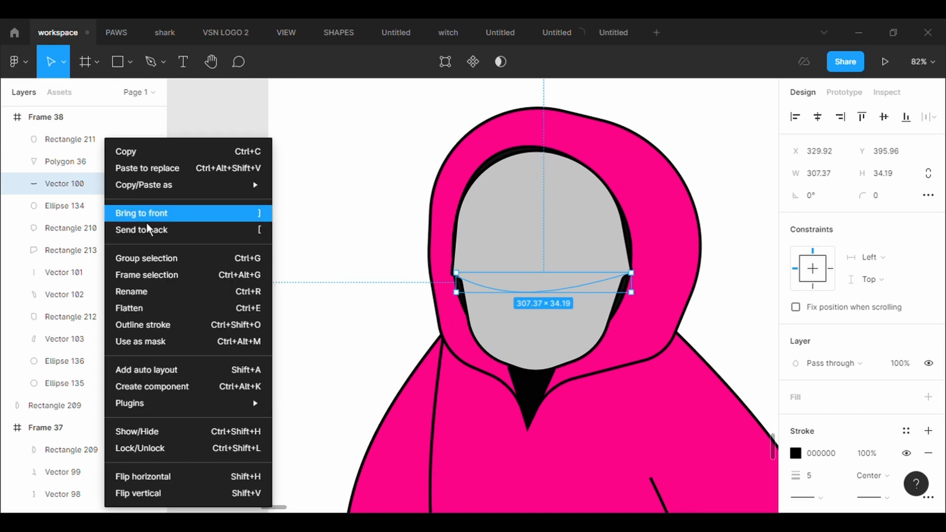
click(146, 219)
click(199, 231)
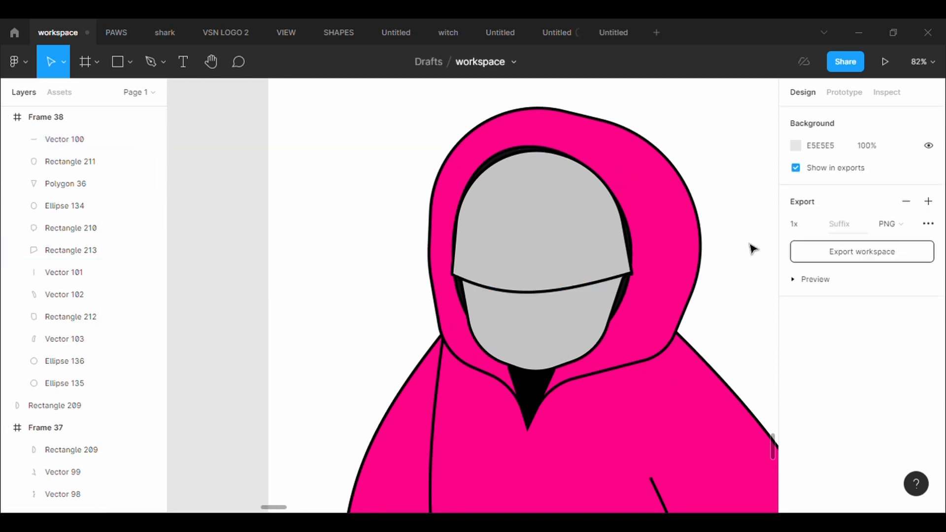
- Nudge the black triangle's two upper corners outward and up so they tuck behind the chin
click(538, 392)
key(Return)
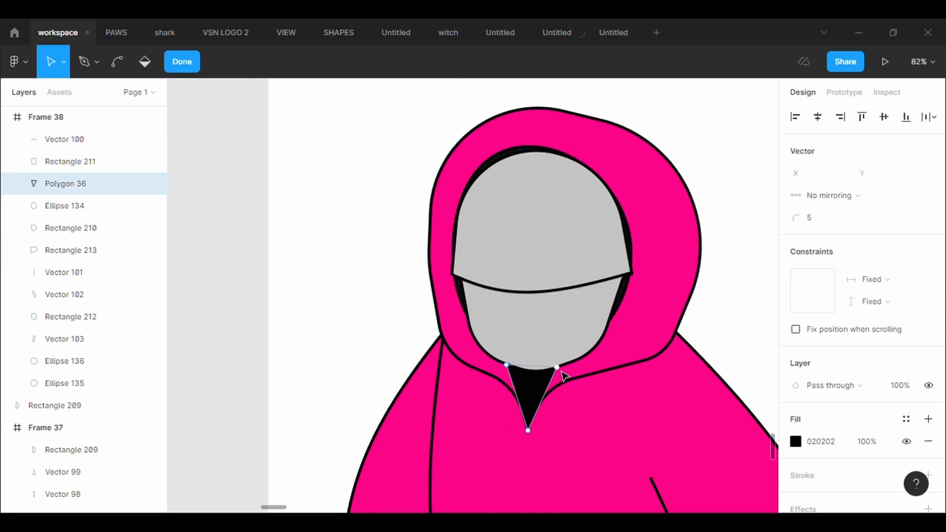
drag(561, 372, 562, 363)
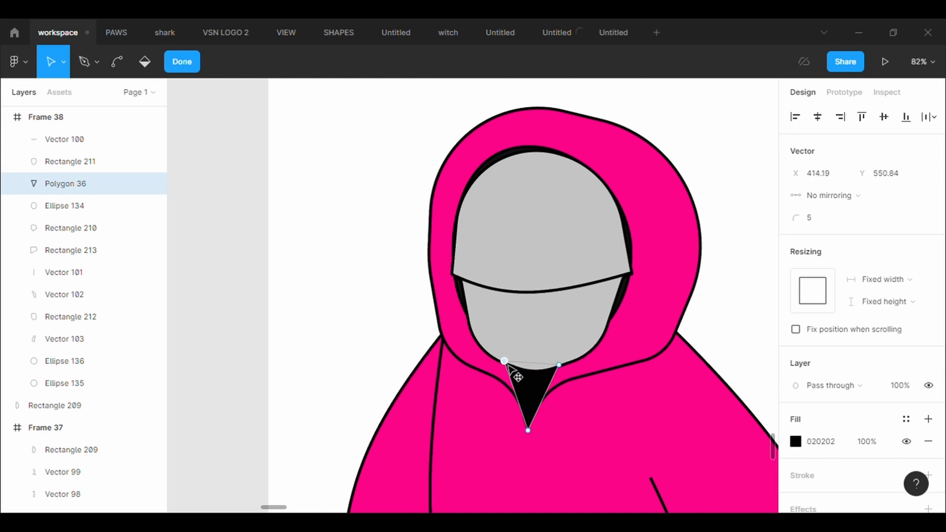
key(Escape)
key(Escape)
scroll(737, 310, down, 5)
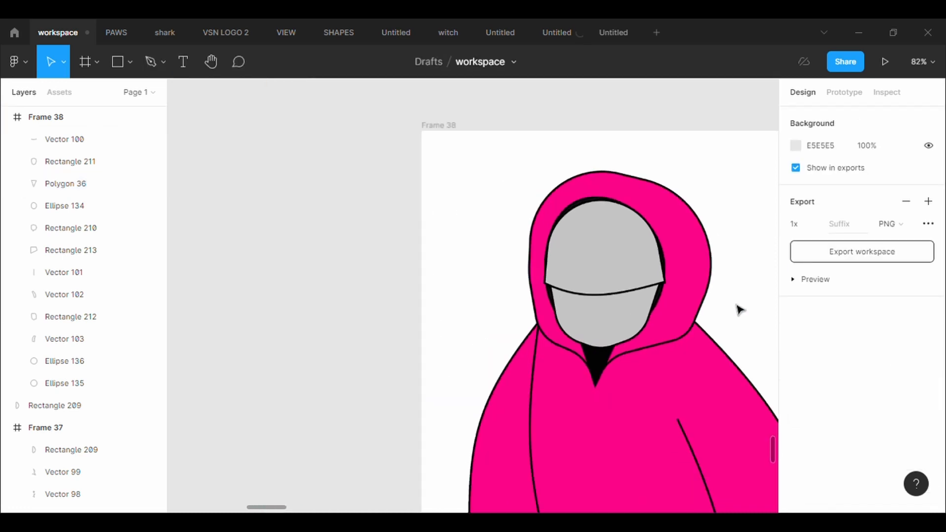
right_click(723, 305)
click(400, 217)
scroll(400, 218, down, 1)
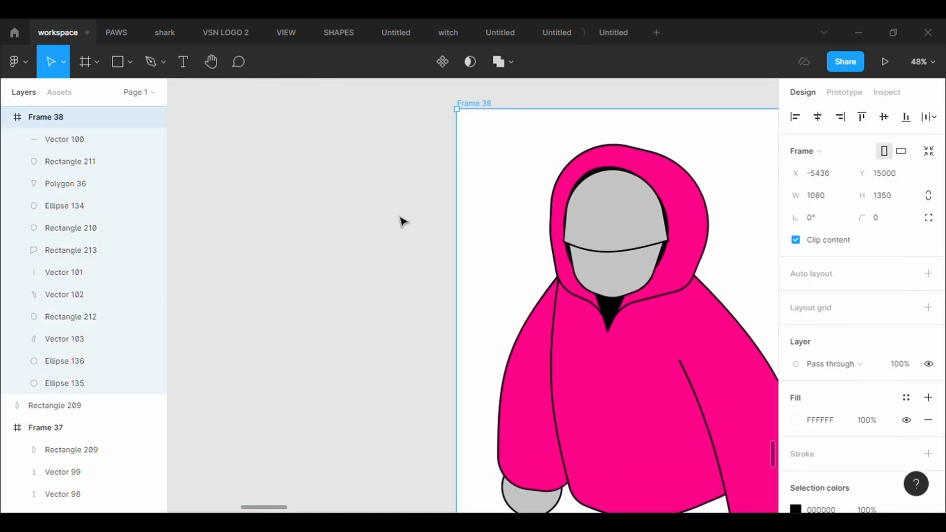
scroll(399, 217, right, 8)
scroll(401, 220, left, 8)
- Fill the circular hand below the left sleeve with near-black 050505
key(h)
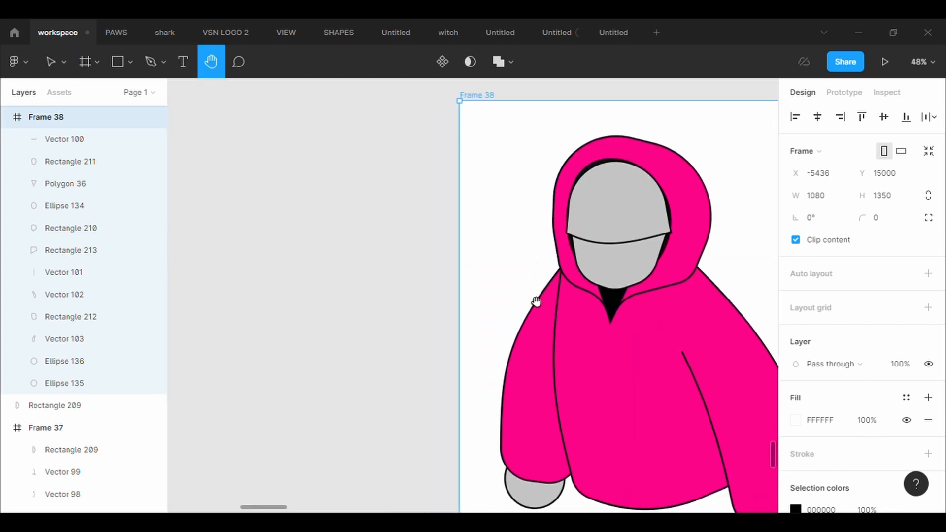
scroll(413, 210, right, 5)
scroll(413, 210, down, 3)
scroll(534, 314, up, 2)
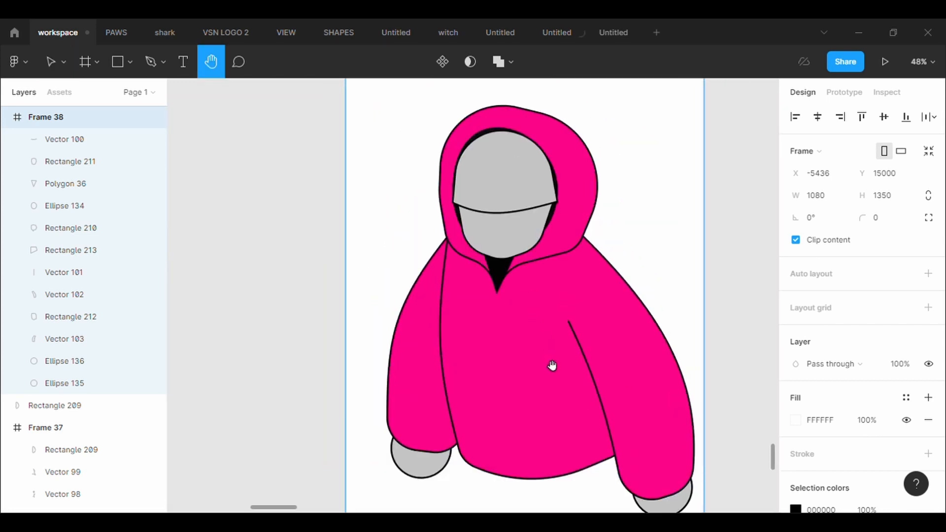
key(v)
click(416, 477)
click(805, 422)
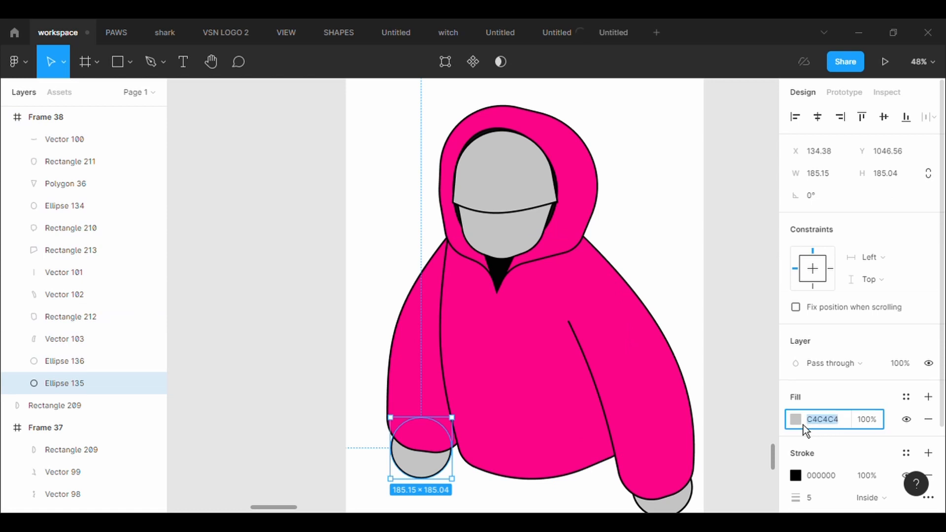
click(796, 421)
drag(634, 319, 623, 341)
scroll(493, 389, down, 2)
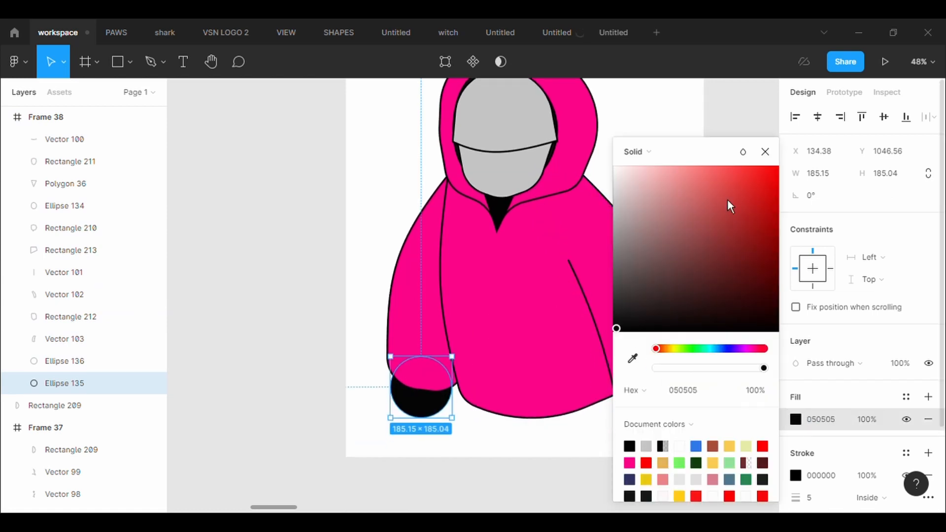
click(765, 151)
- Fill the hand below the right sleeve with the black sampled from the left hand
click(661, 422)
click(796, 422)
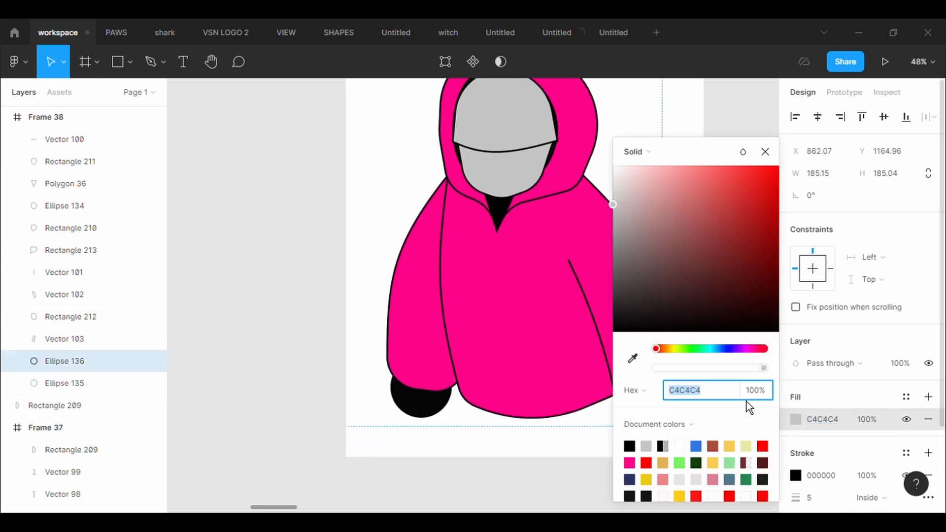
click(633, 358)
click(433, 401)
click(538, 484)
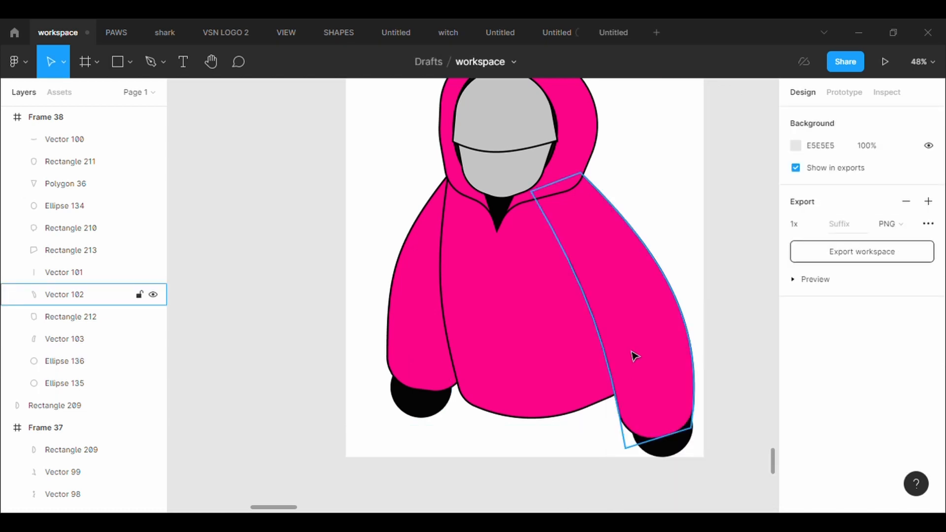
- Bring the short vertical face line to the front of the frame
click(64, 161)
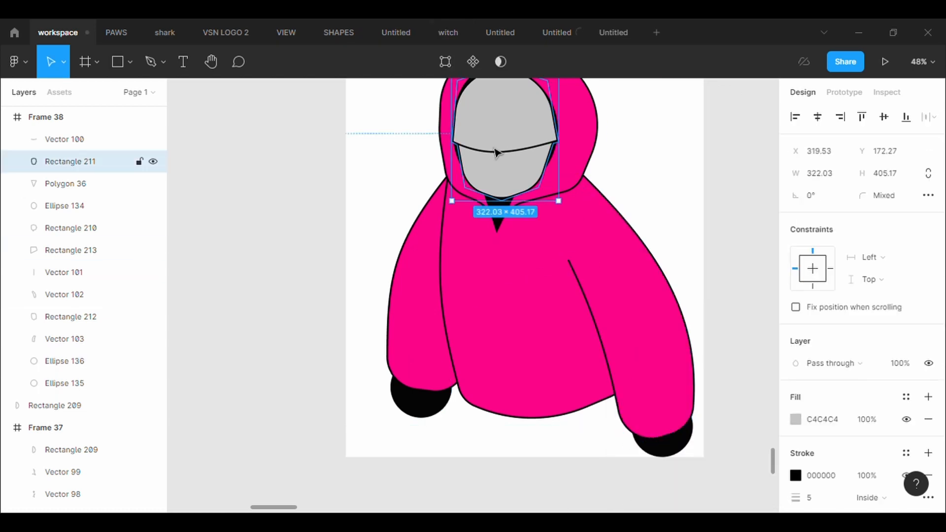
click(53, 279)
right_click(53, 280)
click(94, 214)
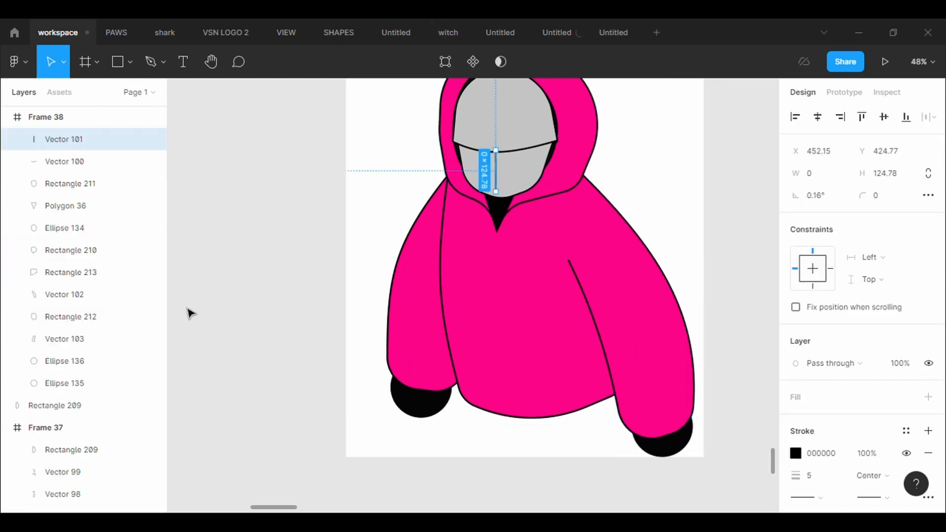
click(189, 313)
- Adjust the vertical face line's endpoints so it spans from the curved face line to the chin
click(495, 169)
key(Return)
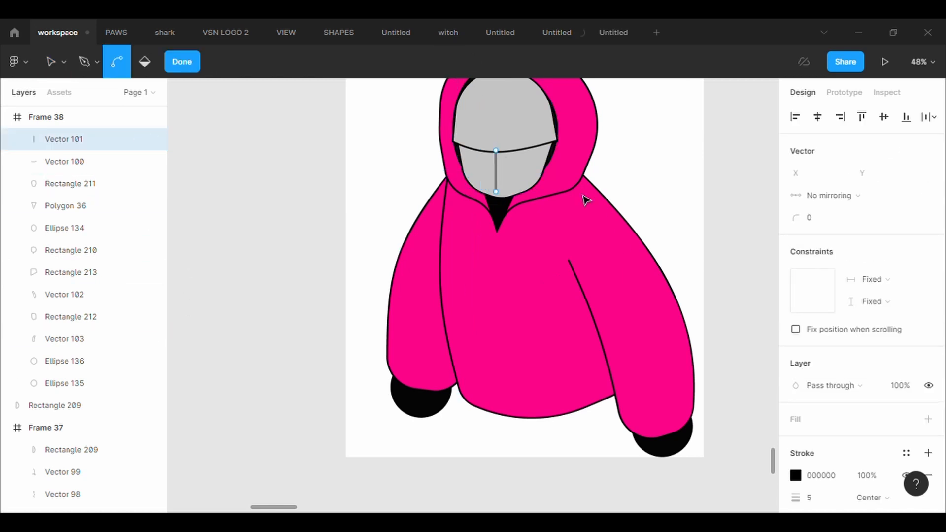
scroll(587, 200, up, 5)
key(v)
click(422, 199)
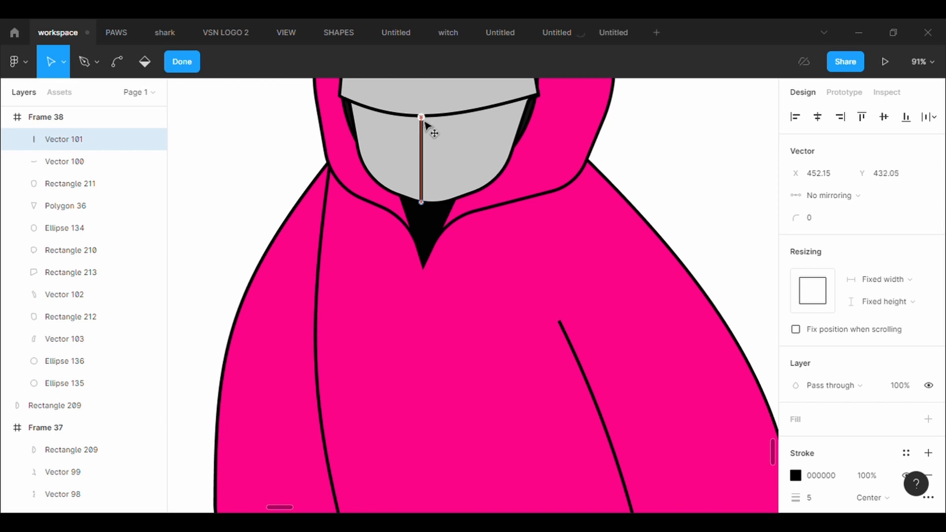
click(647, 178)
scroll(647, 178, down, 5)
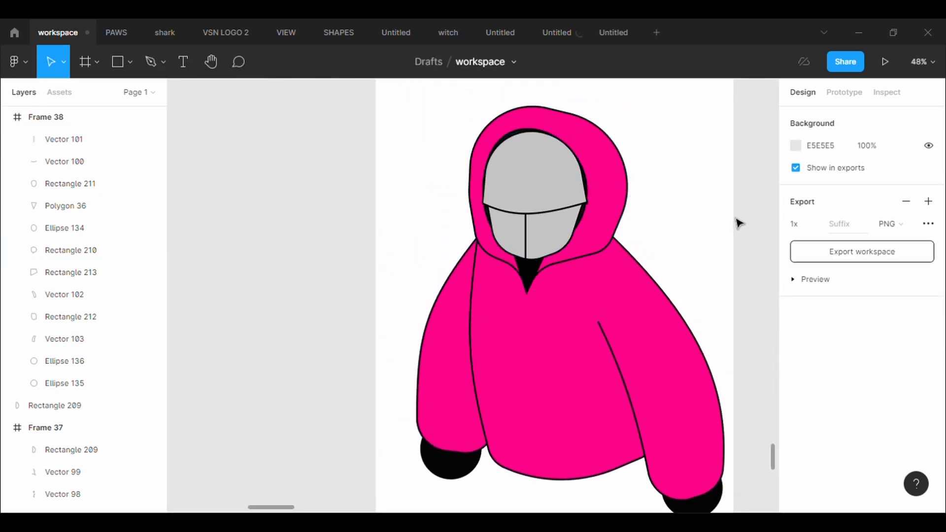
- Change the face shape's fill to dark gray 696060
click(529, 175)
click(795, 419)
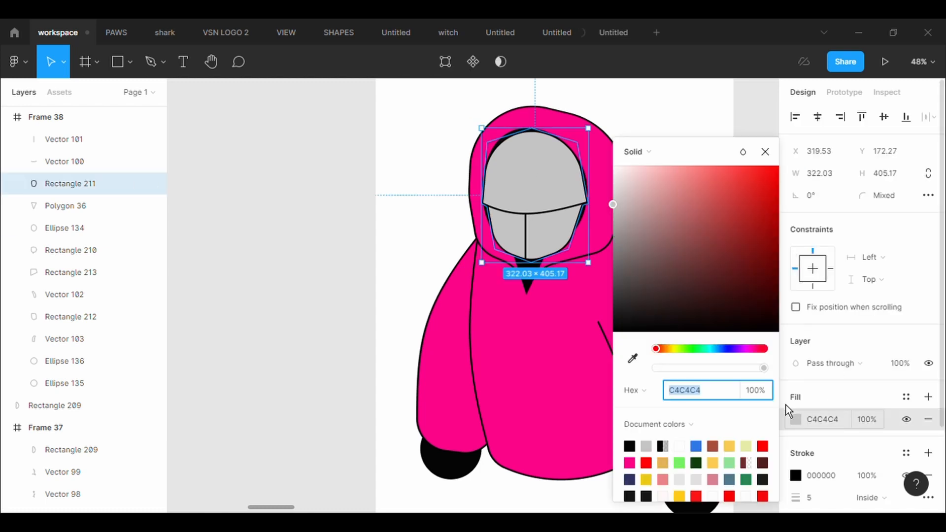
click(631, 232)
drag(635, 241, 634, 274)
- Draw a circle about 142 × 144 on the upper face and give it a stroke of width 10
click(130, 62)
click(140, 147)
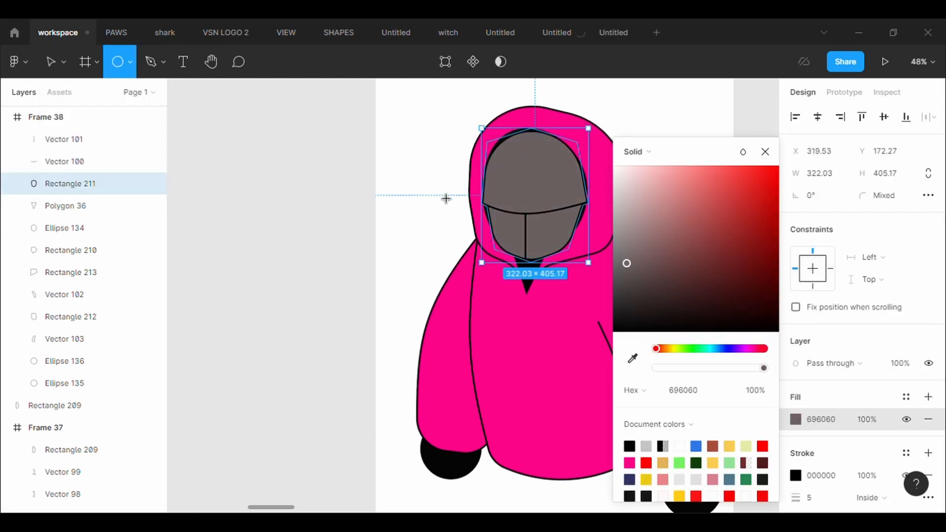
drag(513, 165, 561, 209)
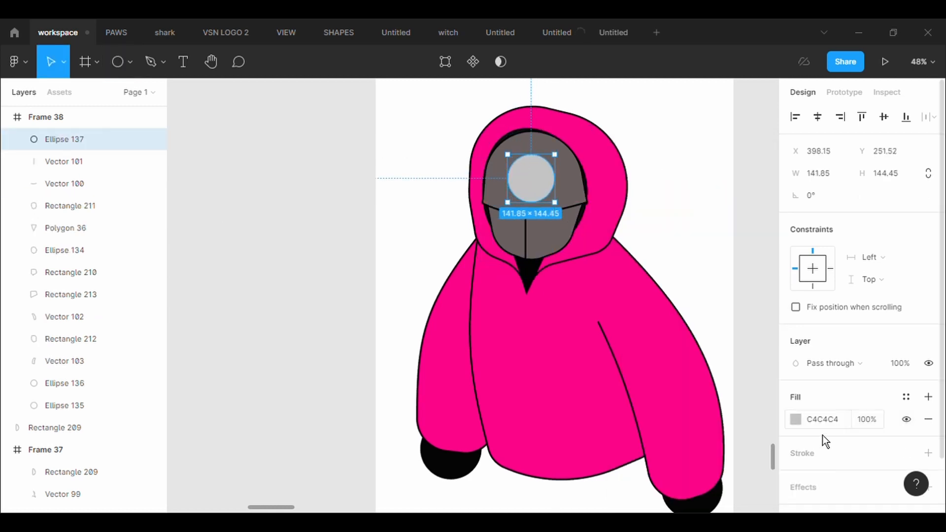
click(823, 453)
click(827, 498)
text(10)
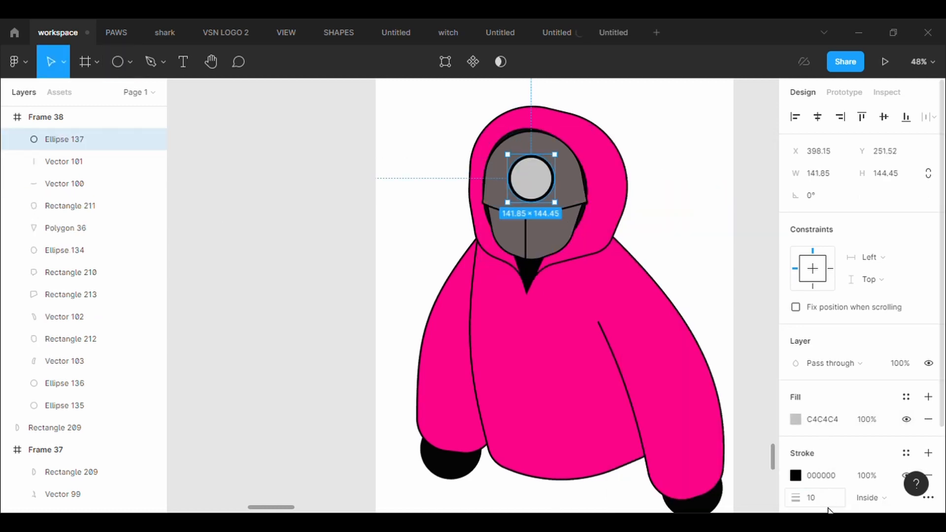
- Fill the face circle with the sampled face color 696060 and set its stroke to white FFFFFF
click(795, 419)
click(632, 358)
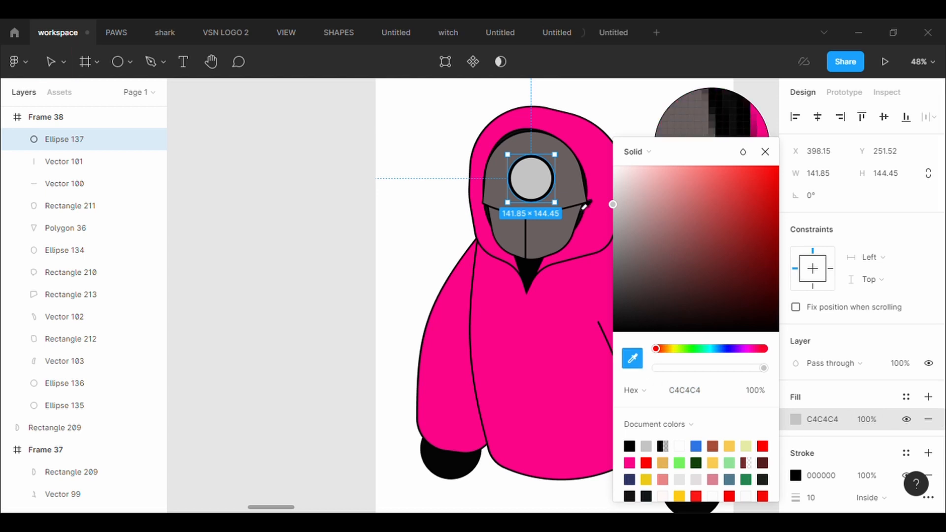
click(583, 207)
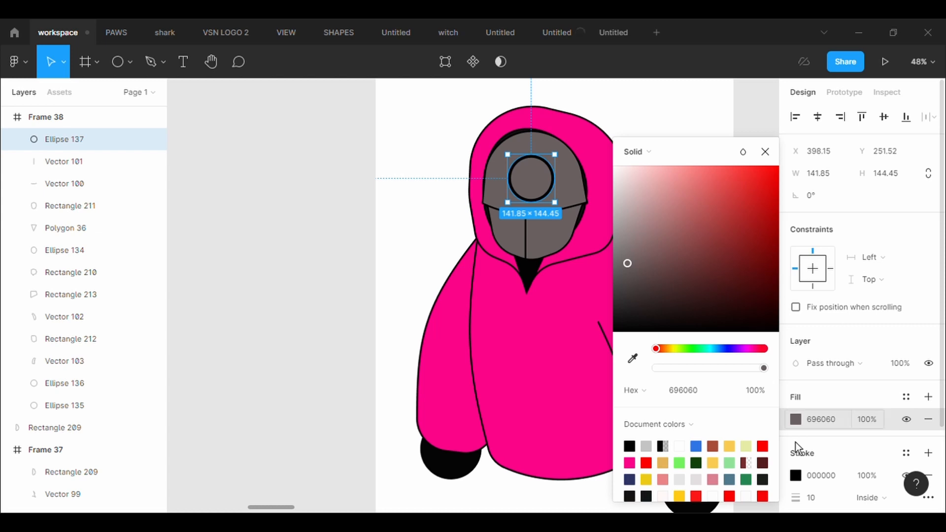
click(796, 475)
drag(615, 331, 612, 166)
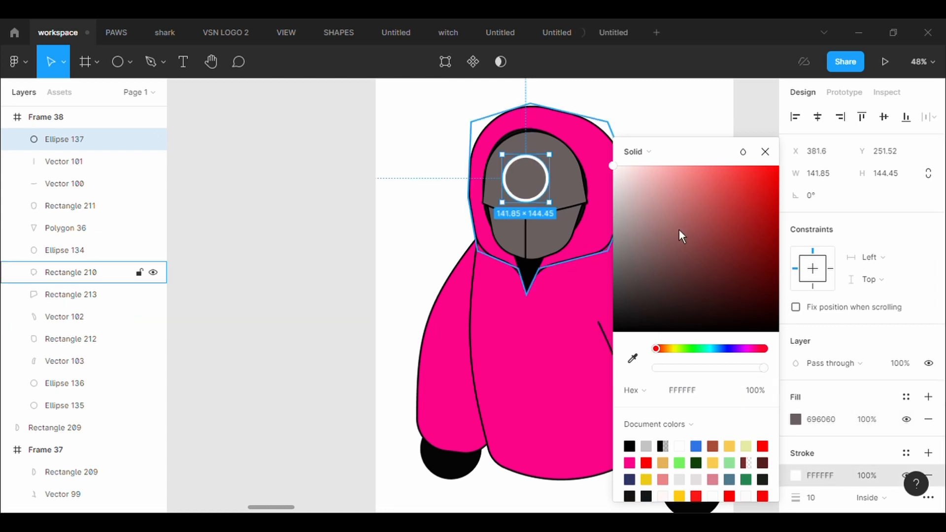
- Darken the mask shape's fill to gray 454141
click(667, 120)
click(570, 231)
click(796, 419)
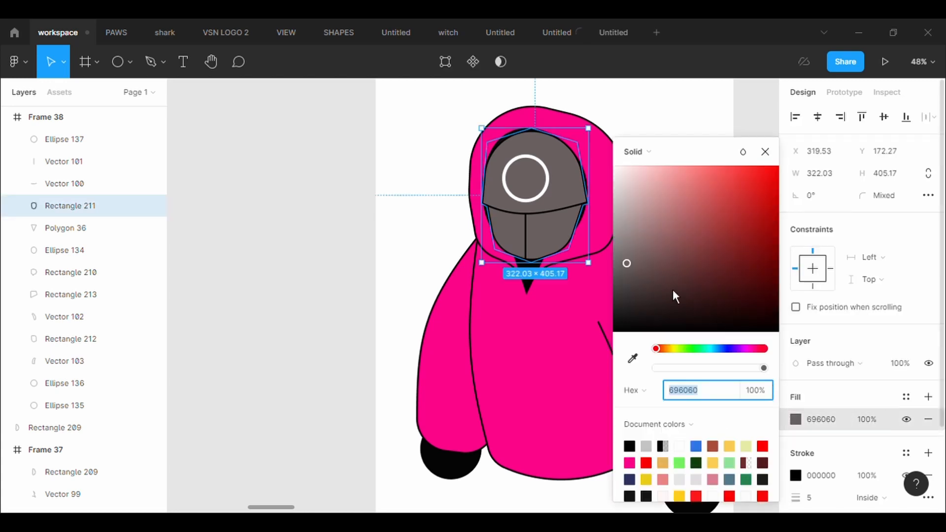
click(622, 282)
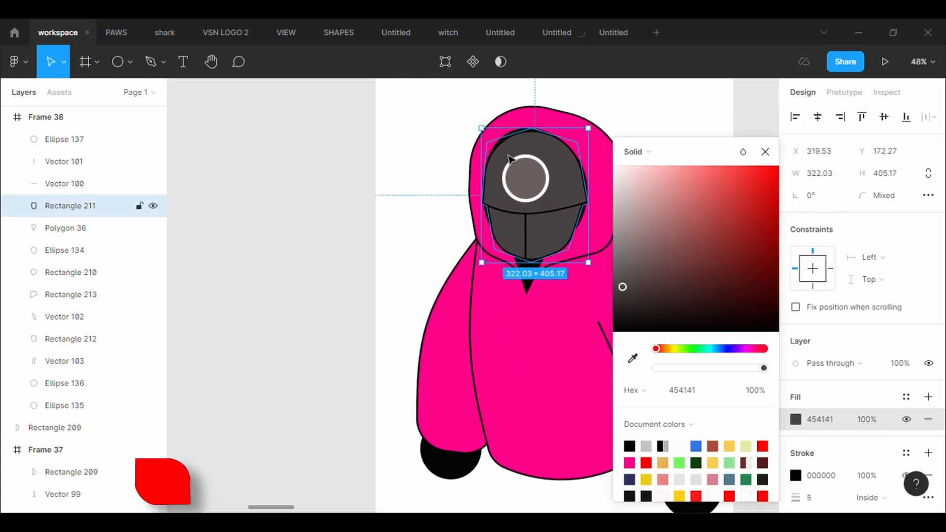
- Fill the mask's circle with the mask color 454141 sampled from the face
click(526, 178)
click(796, 418)
click(629, 361)
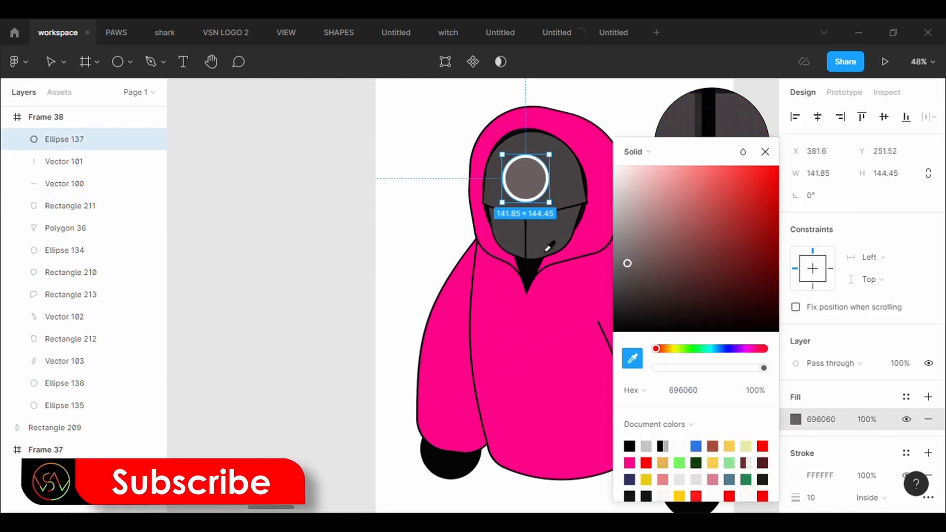
click(534, 232)
click(404, 199)
scroll(402, 199, down, 3)
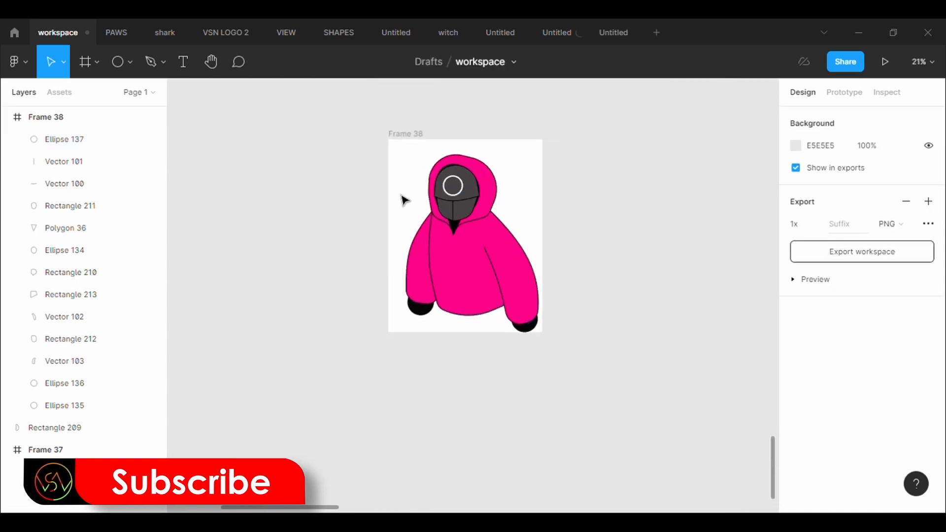
- Increase the mask circle's white stroke width to 15
scroll(411, 217, up, 3)
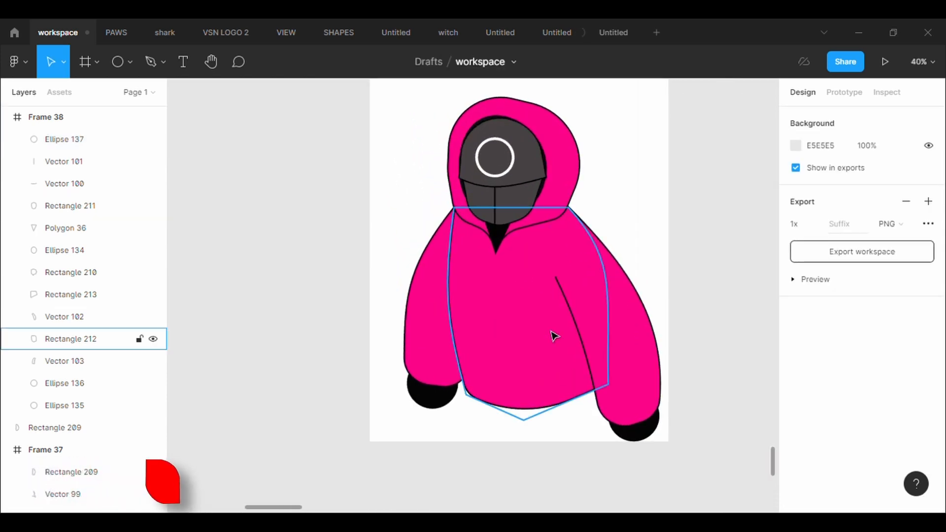
click(508, 186)
click(837, 507)
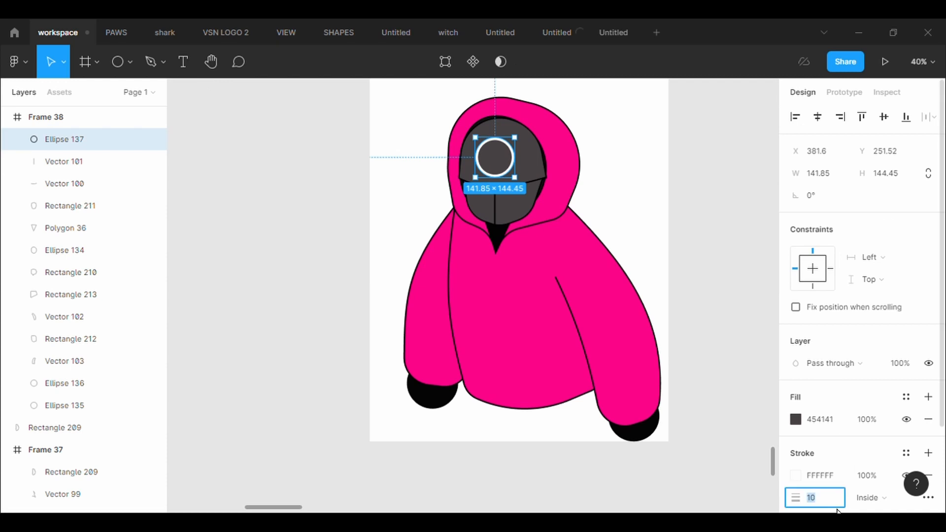
text(15)
key(Return)
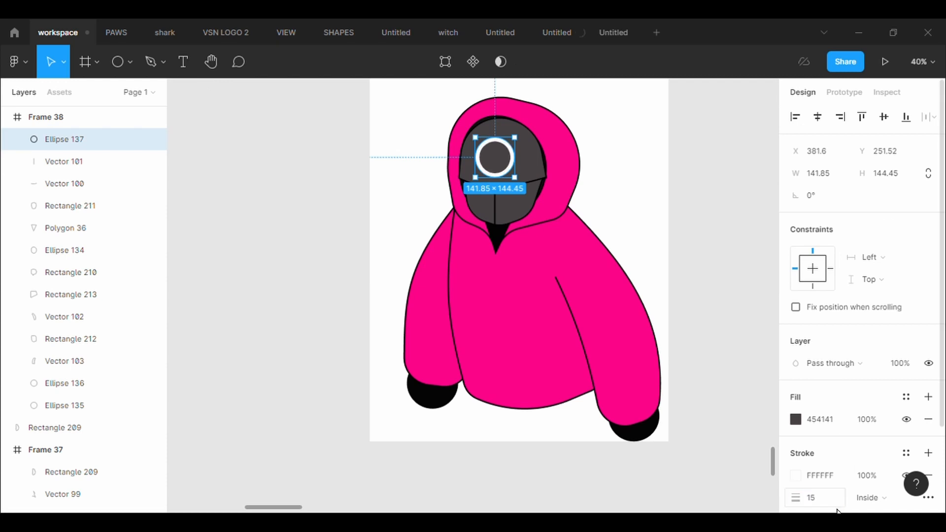
- Use the Pen tool to draw a front line about 42 × 566 from the black collar tip to the body's hem
click(331, 243)
click(153, 62)
click(494, 252)
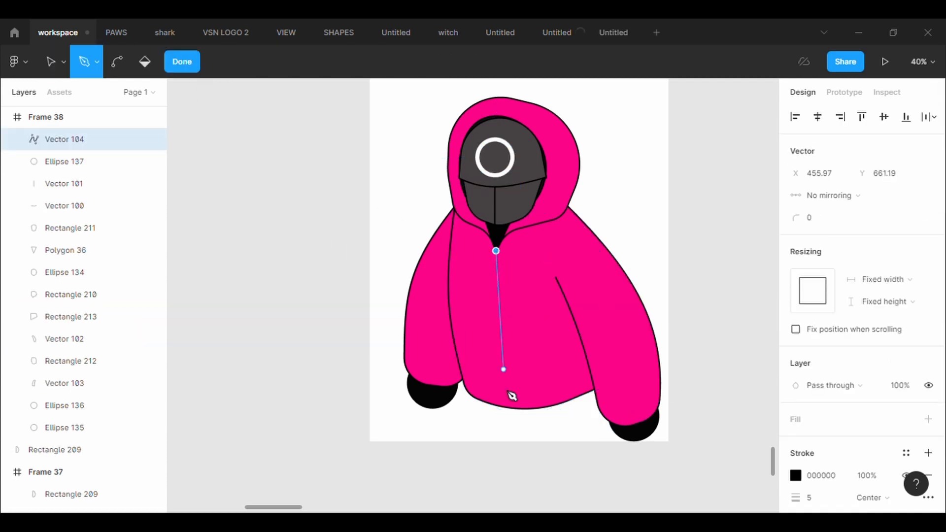
scroll(514, 414, up, 3)
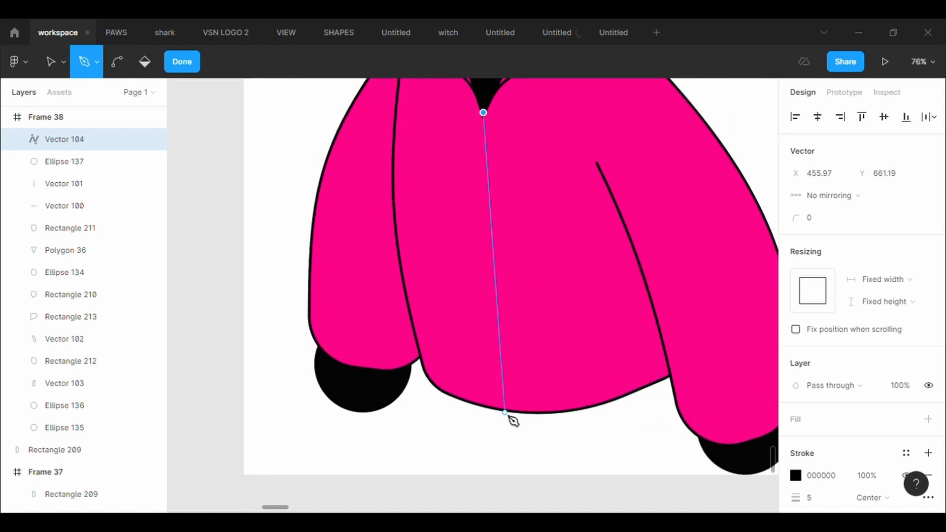
click(506, 410)
scroll(513, 421, up, 5)
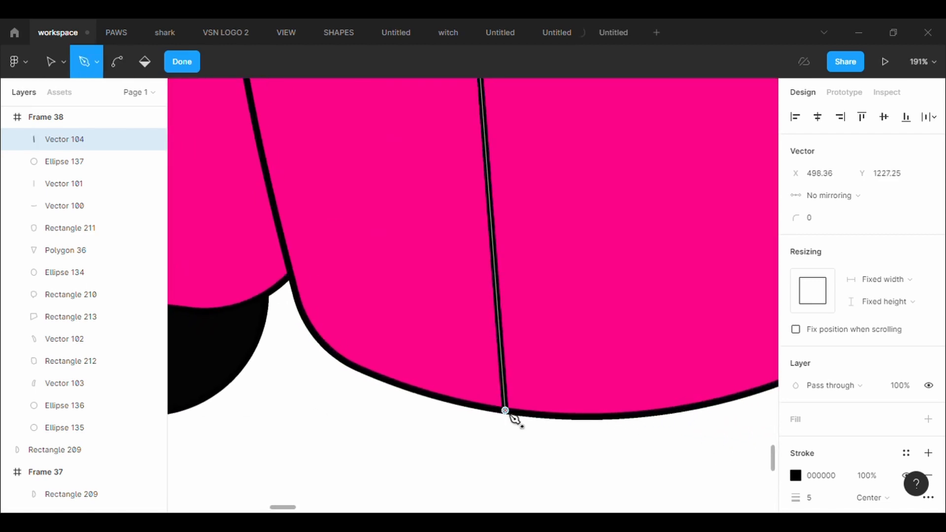
key(Escape)
key(v)
click(544, 469)
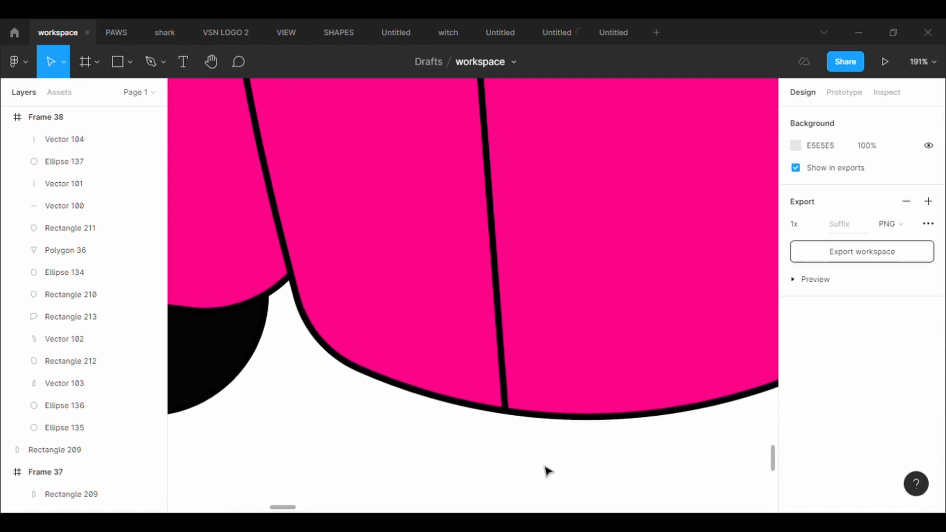
scroll(547, 470, down, 3)
- Bend the jacket's front line into a slight curve toward the sleeve with no inner fold line
click(529, 350)
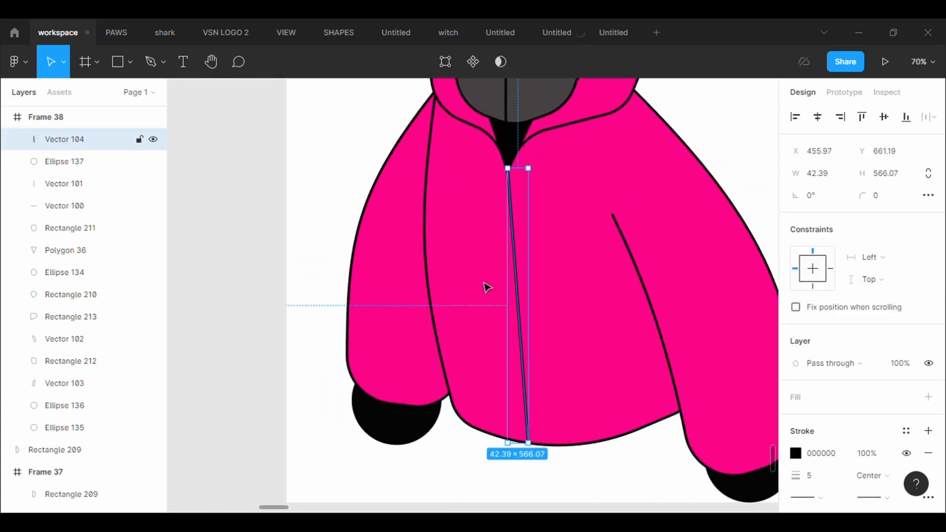
click(162, 62)
click(173, 98)
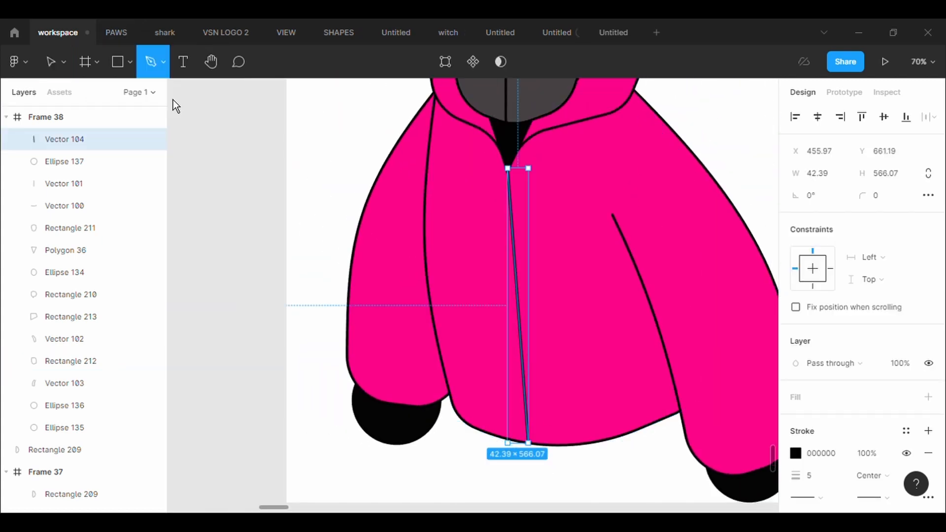
click(443, 63)
click(116, 61)
drag(522, 306, 508, 306)
key(Escape)
- Edit the body shape and move its lower corner beside the larger sleeve slightly inward and up
click(635, 433)
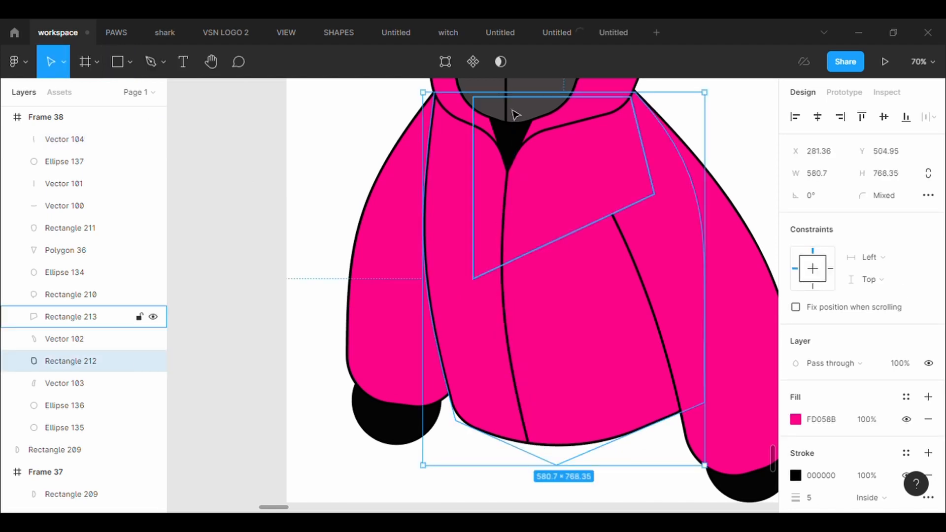
key(Return)
drag(705, 403, 693, 386)
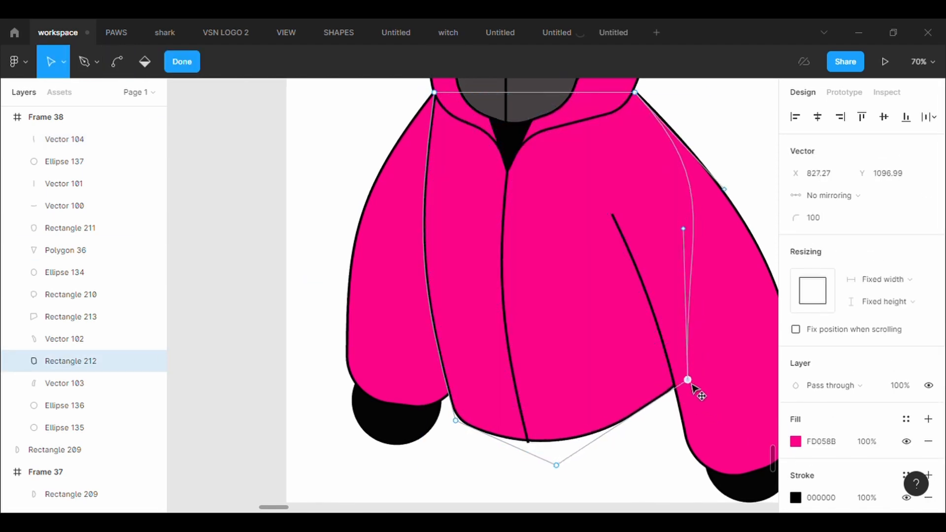
- Add a point on the body's hem near the larger sleeve, adjust it and set its corner radius to 500
click(640, 426)
drag(646, 431, 646, 426)
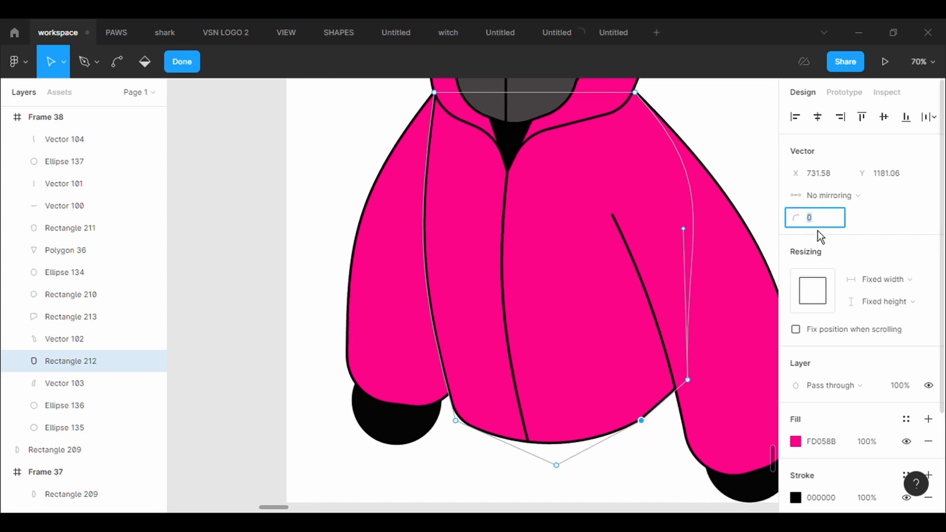
text(500)
key(Return)
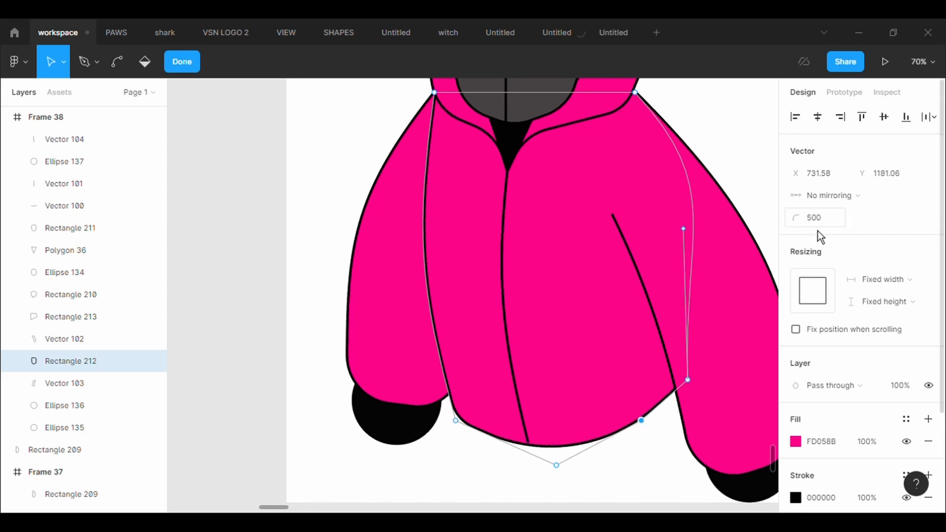
click(688, 380)
click(247, 239)
click(247, 239)
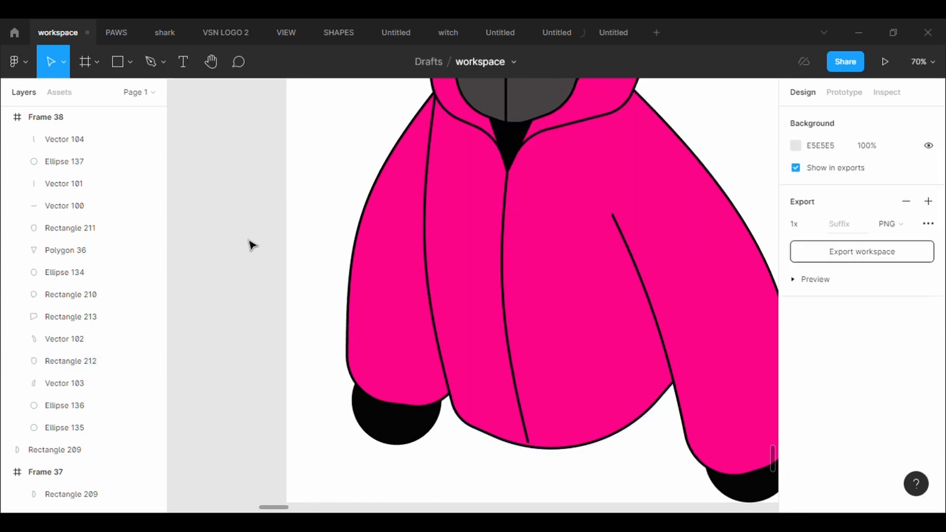
- Move the front line's lower endpoint so it meets the outline of the body's hem
click(517, 359)
key(Return)
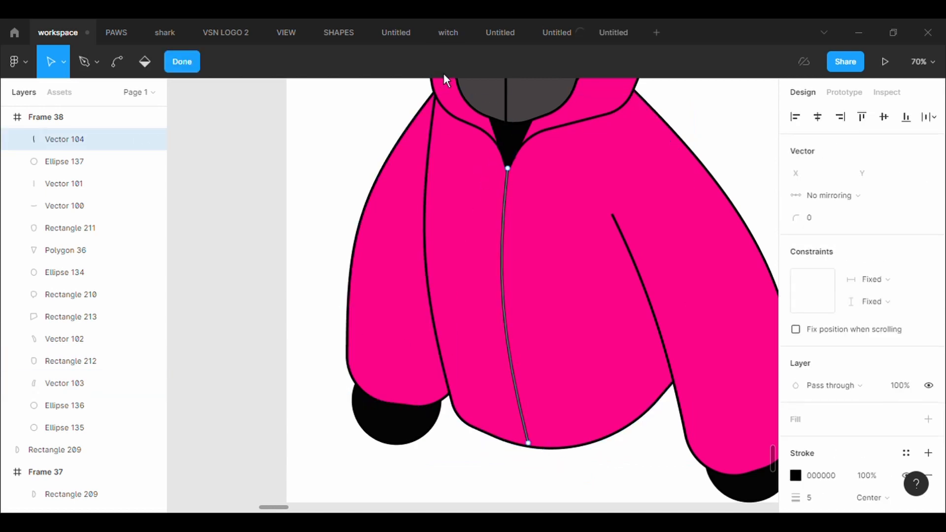
scroll(524, 243, up, 5)
click(537, 448)
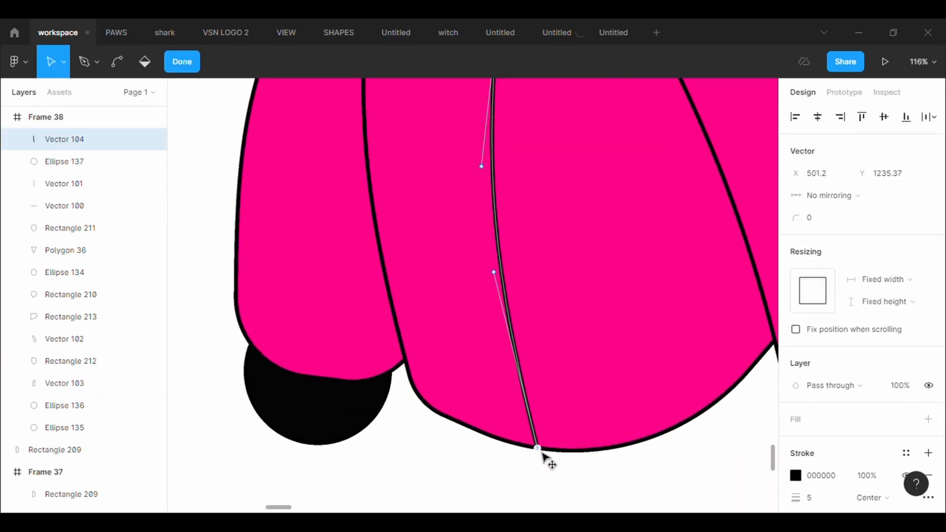
click(604, 490)
click(605, 490)
scroll(605, 490, down, 5)
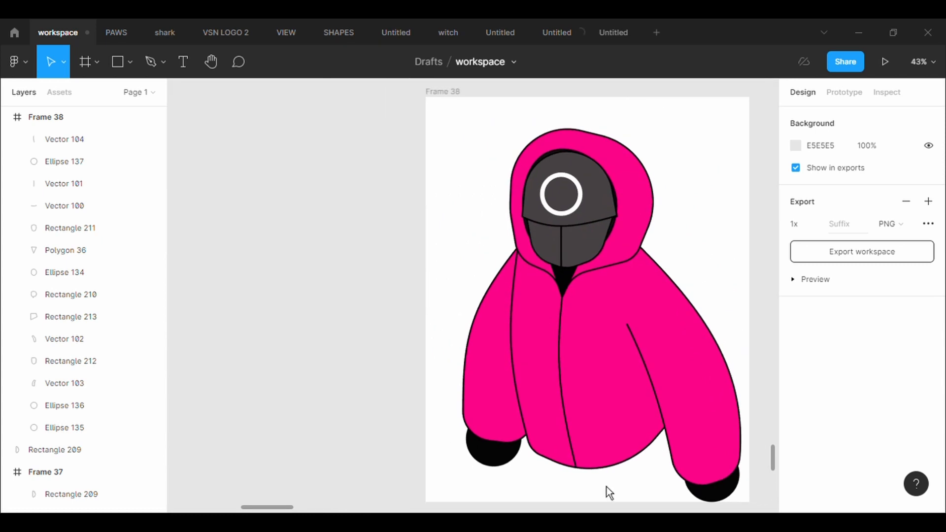
scroll(605, 487, down, 1)
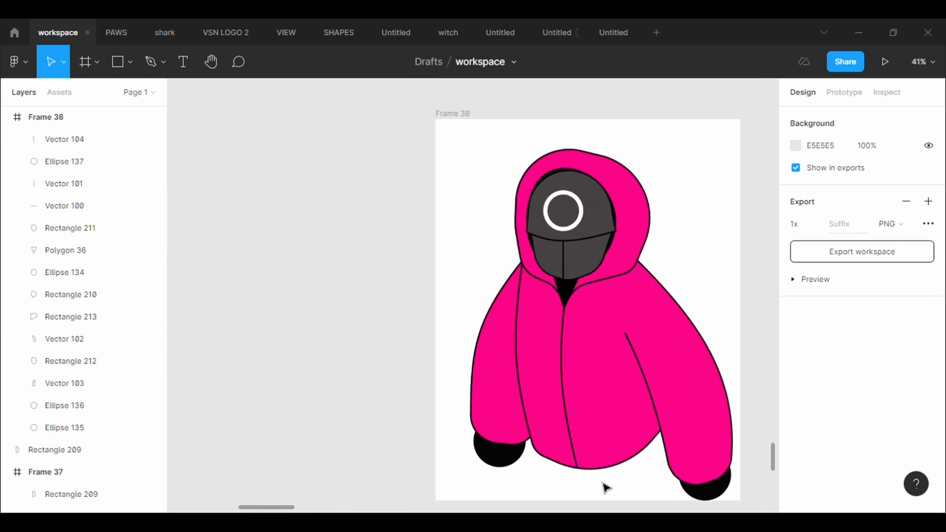
- Set the corner radius of the body's lower point beside the smaller sleeve to 500
click(560, 466)
click(445, 61)
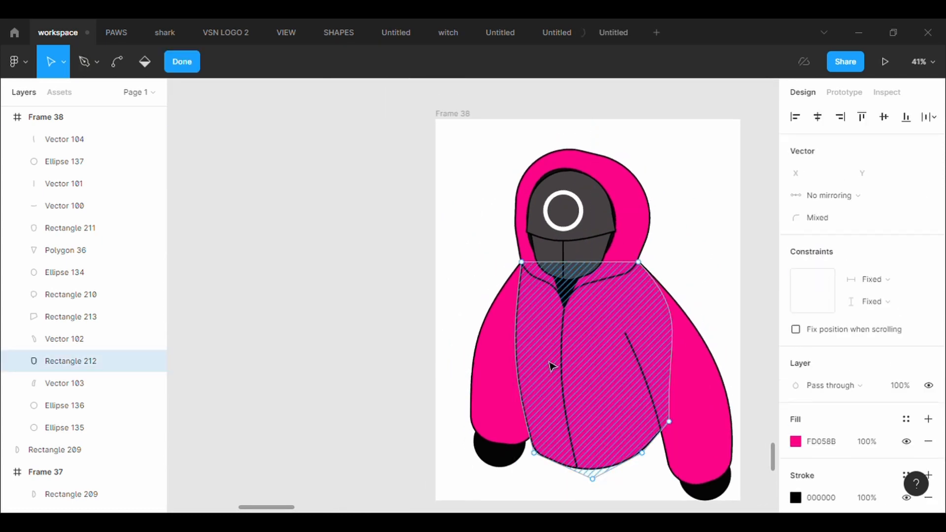
click(535, 452)
click(840, 222)
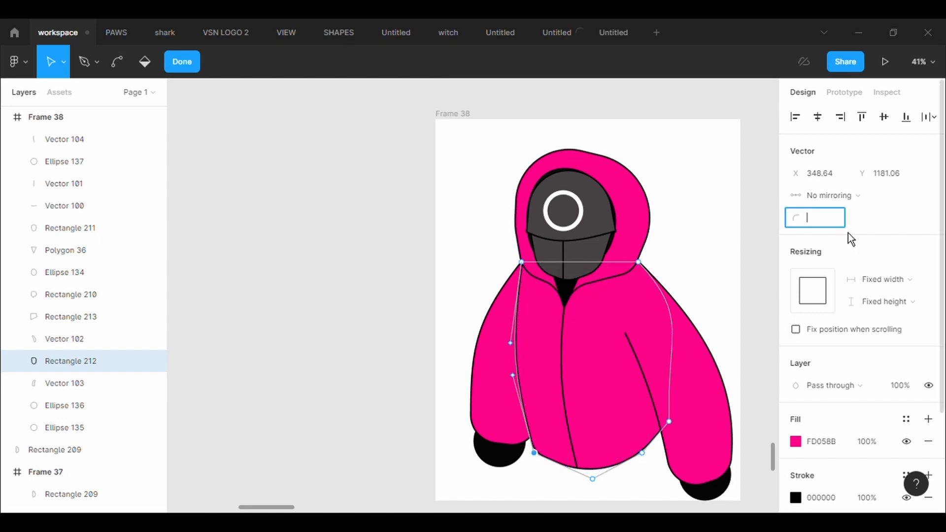
text(500)
key(Return)
scroll(608, 490, up, 3)
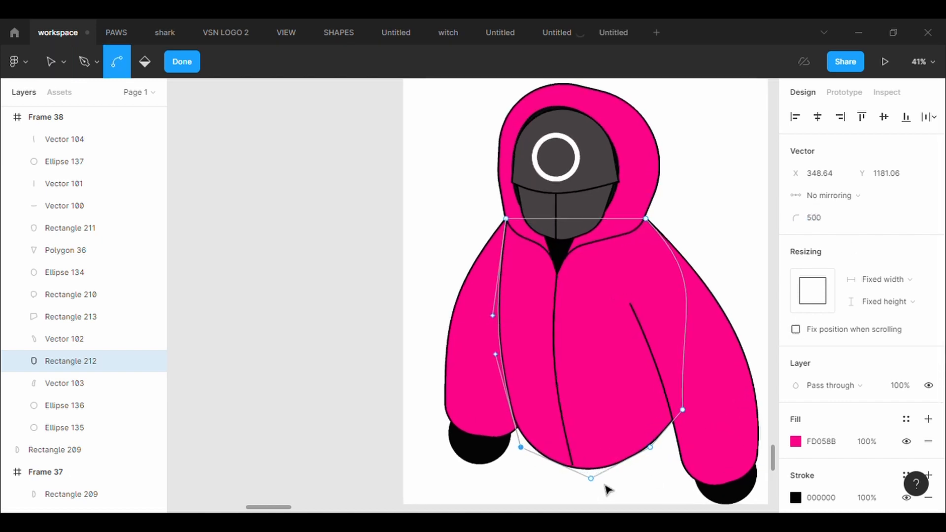
- Set the corner radius of the body's lowest hem point to 500
click(591, 478)
click(838, 224)
key(Return)
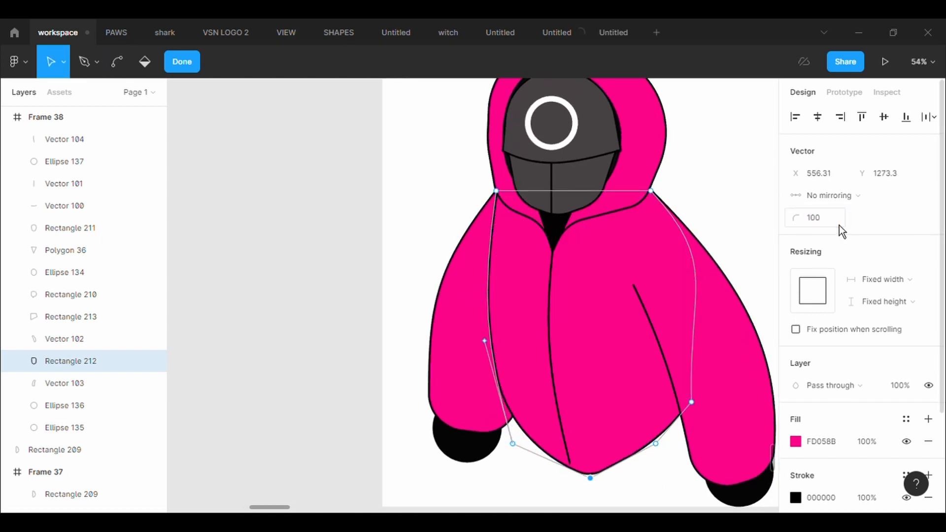
click(838, 226)
key(BackSpace)
text(500)
key(Return)
- Raise the lowest hem point's corner radius to 700 and finally to 800, and finish editing the body
click(839, 226)
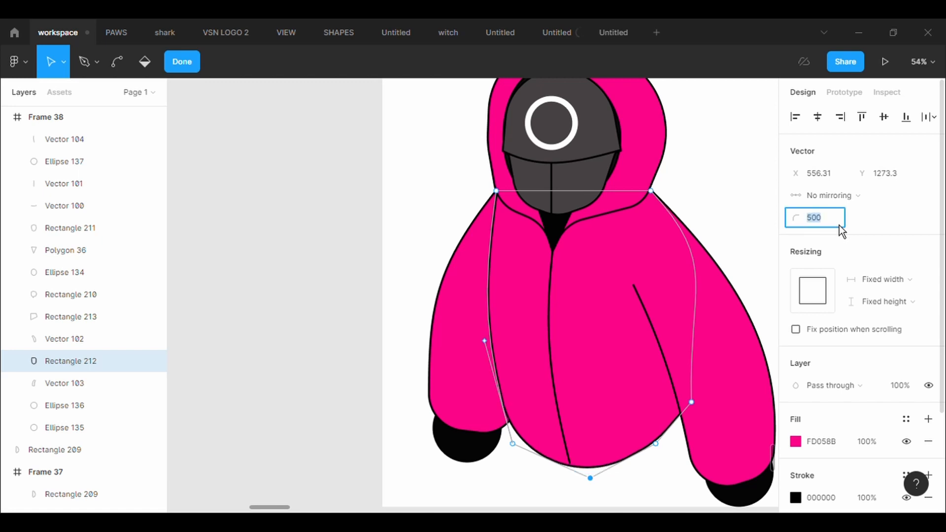
key(BackSpace)
text(700)
key(Return)
click(838, 225)
key(BackSpace)
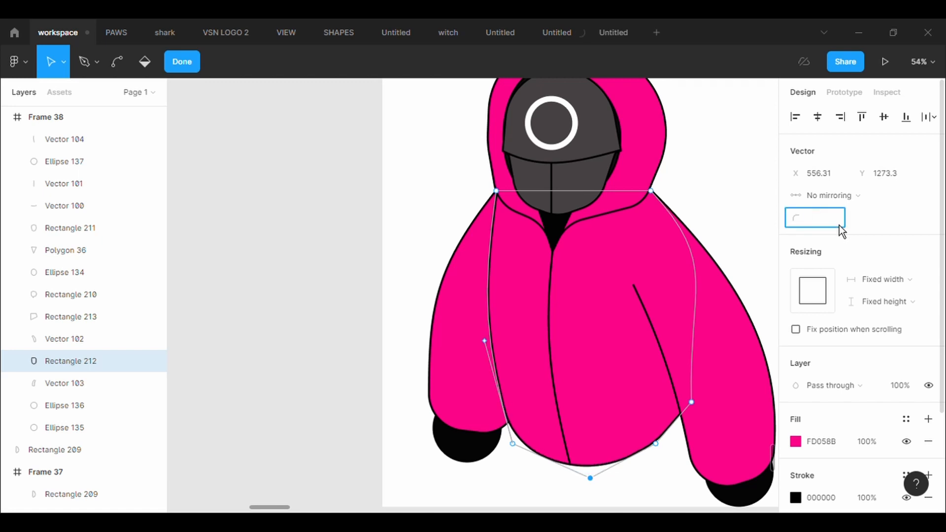
text(800)
key(Return)
key(Escape)
key(Escape)
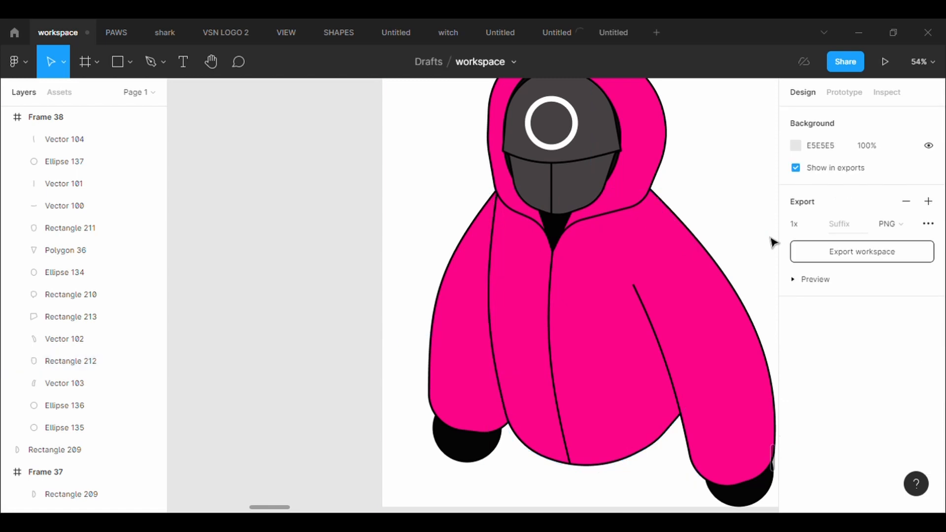
scroll(774, 242, down, 3)
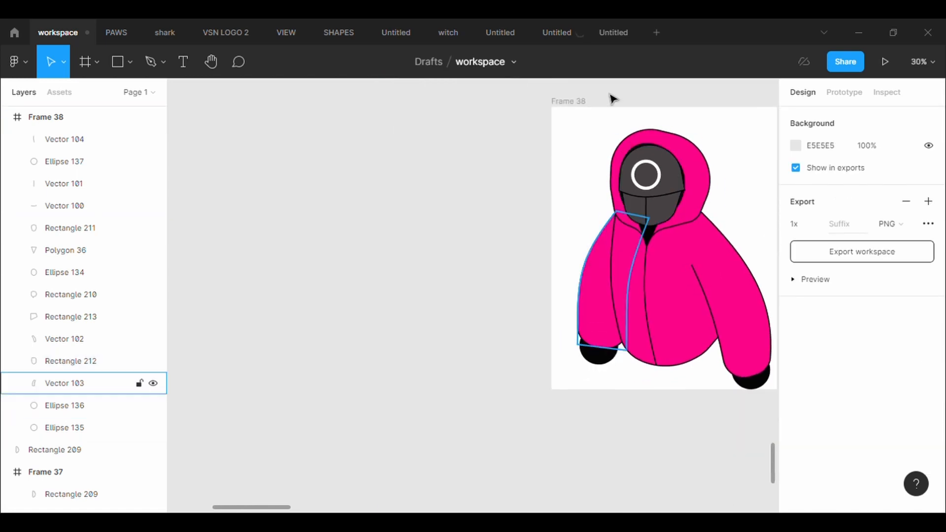
- Scale the whole character down to about 723 × 889 and place it in the upper middle of Frame 38
drag(564, 121, 604, 309)
click(696, 262)
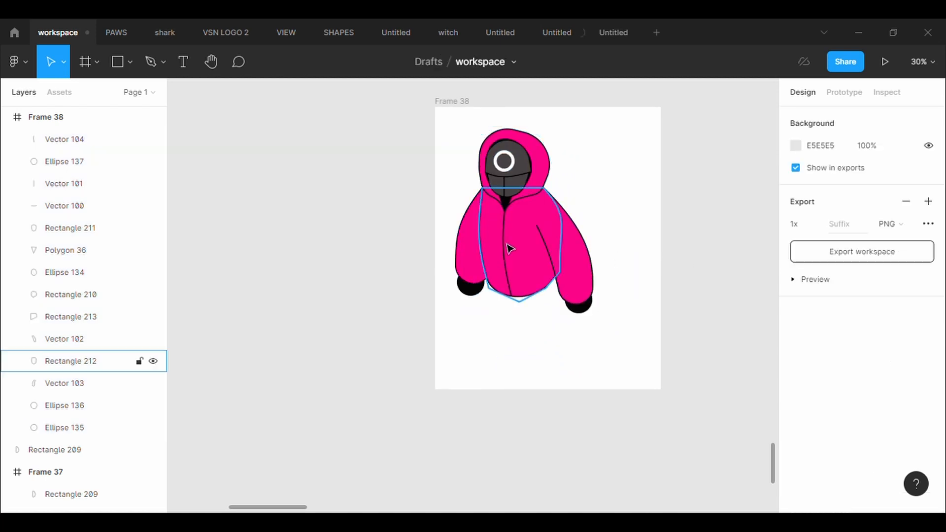
drag(449, 116, 621, 339)
drag(541, 254, 571, 252)
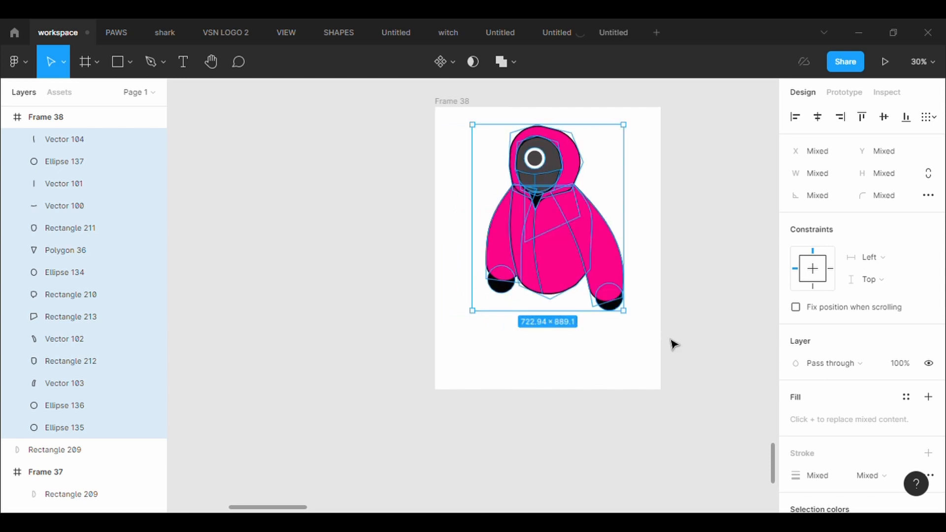
click(674, 344)
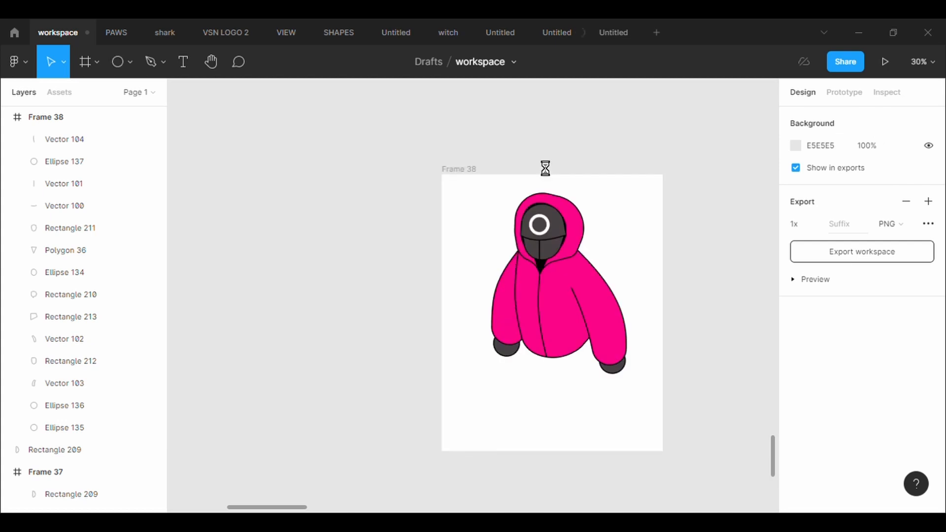
- Change Frame 38's background fill to a dark brownish gray, 332B2B
ctrl+scroll(545, 168, up, 2)
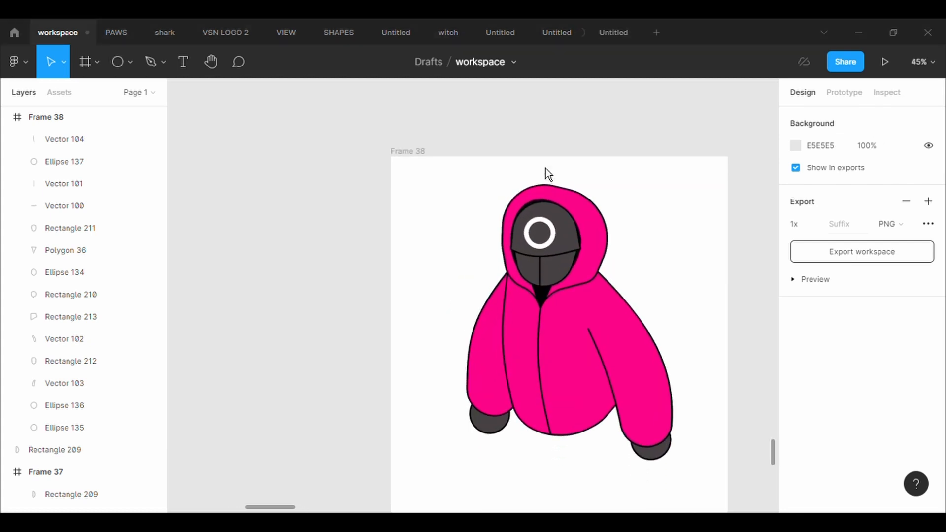
scroll(487, 161, down, 1)
click(487, 161)
click(796, 420)
mouse_move(643, 330)
mouse_down()
mouse_move(642, 311)
mouse_move(630, 306)
mouse_move(646, 308)
mouse_up()
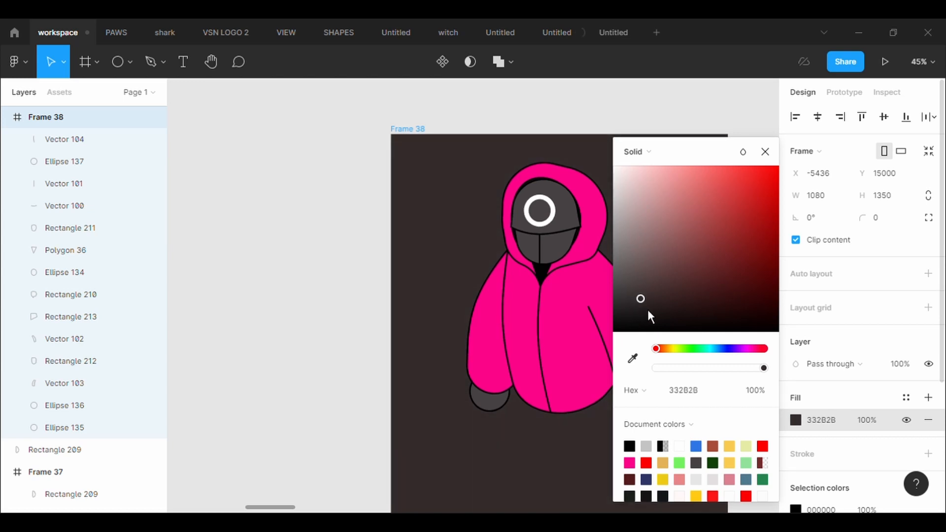
drag(694, 158, 854, 296)
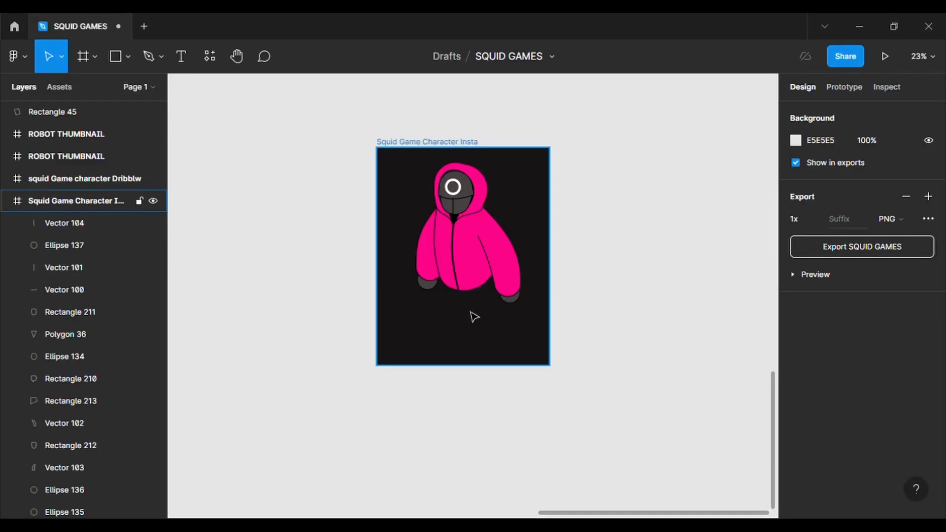
- Paste the SQUID GAME title group below the character in the Squid Game Character Insta frame
key(ctrl+v)
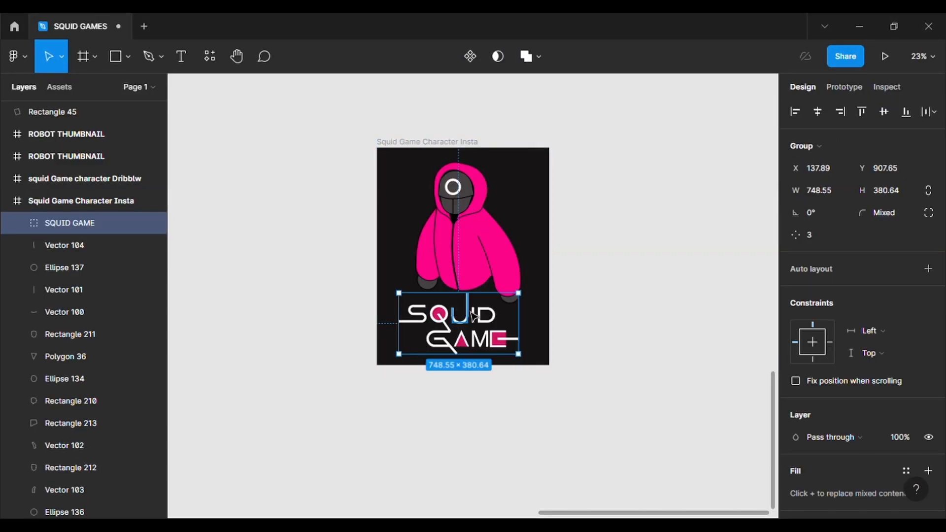
click(642, 361)
scroll(585, 339, up, 3)
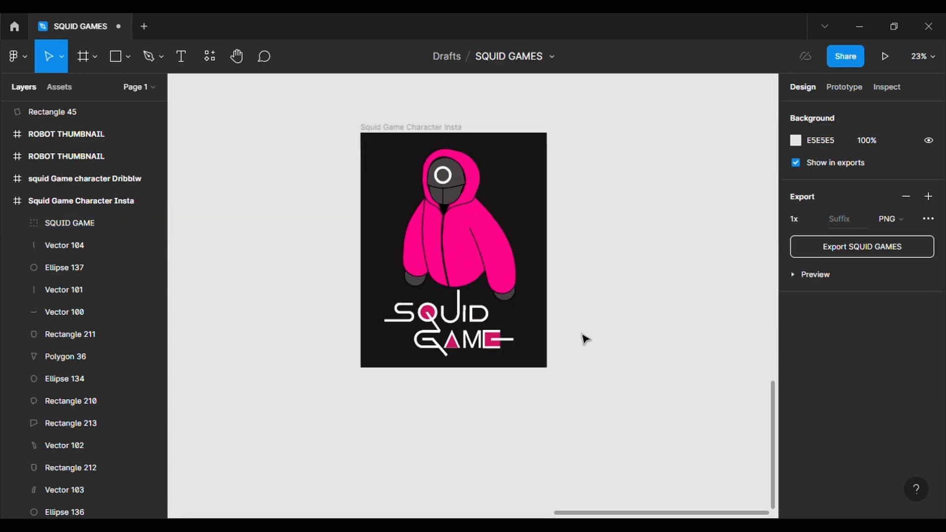